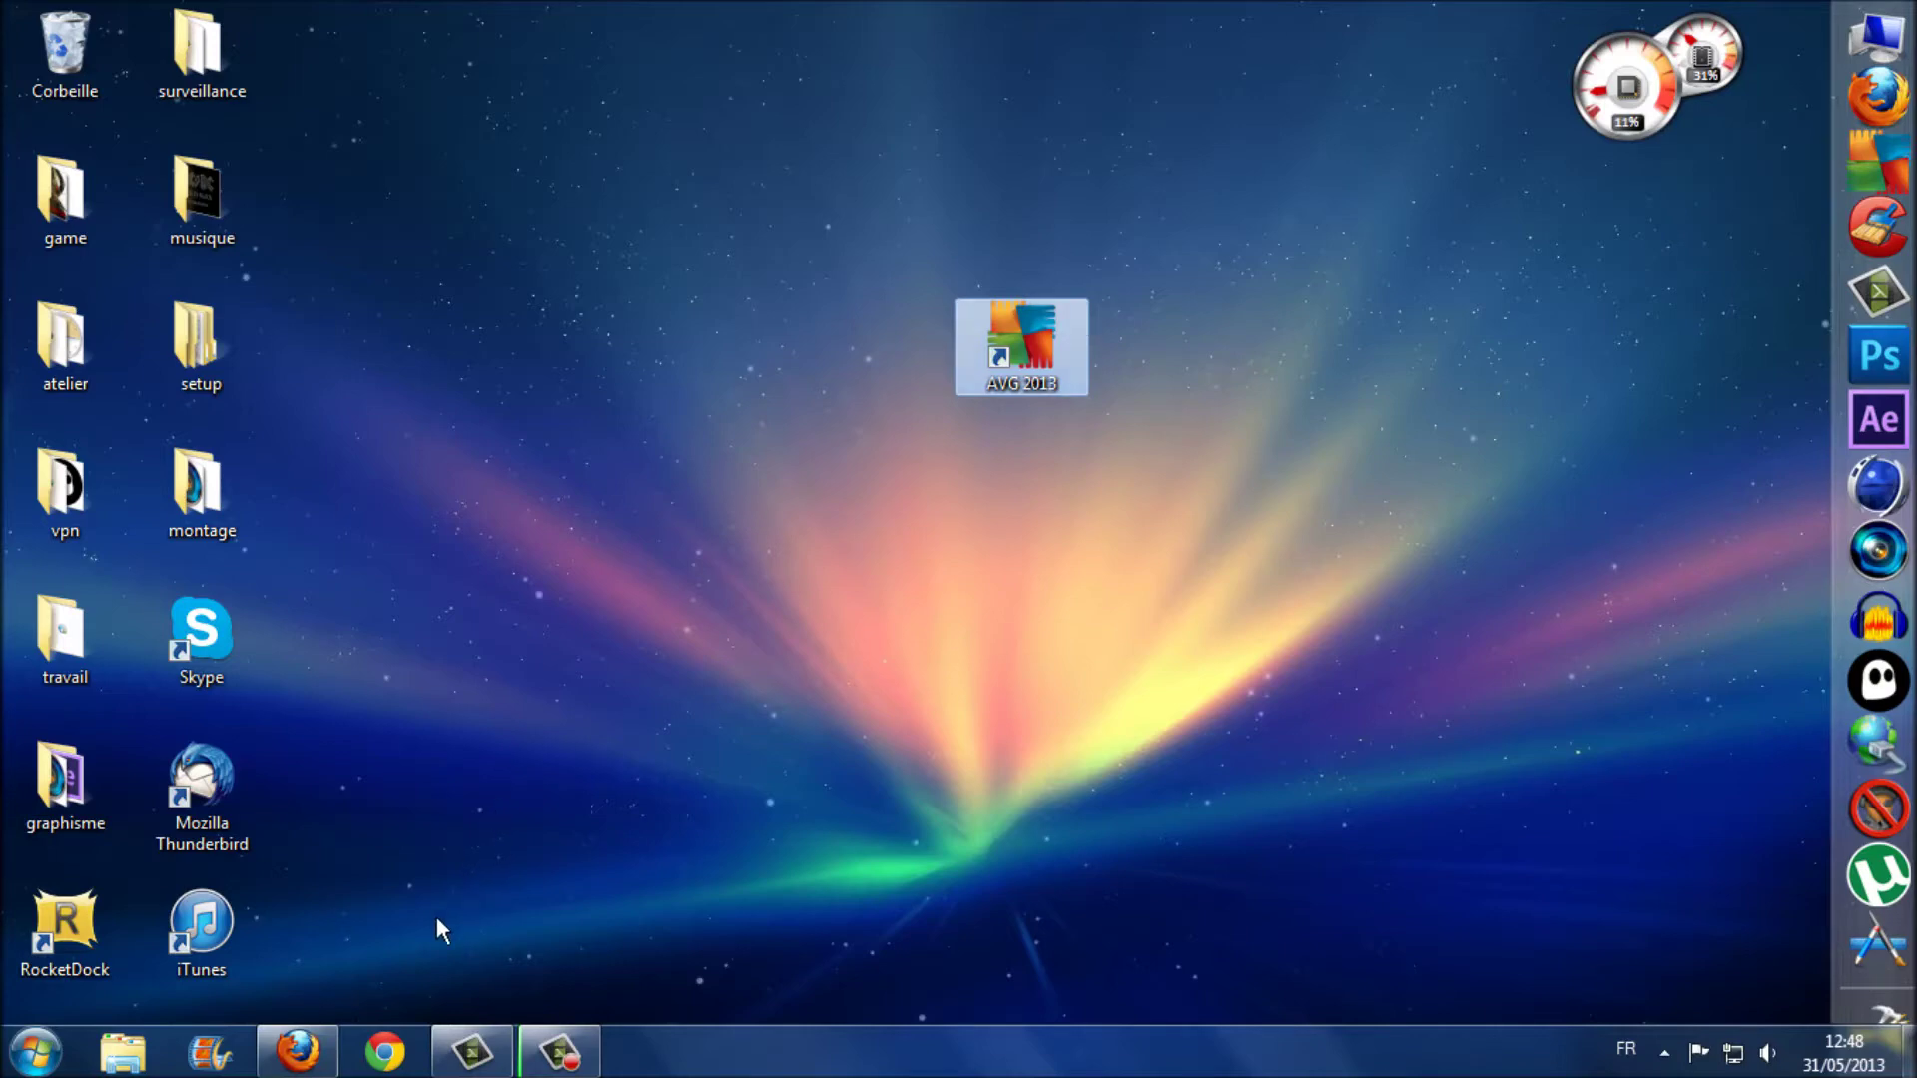
# Step: View the AVG Free homepage in Firefox down to its footer and close the browser
pyautogui.click(300, 1053)
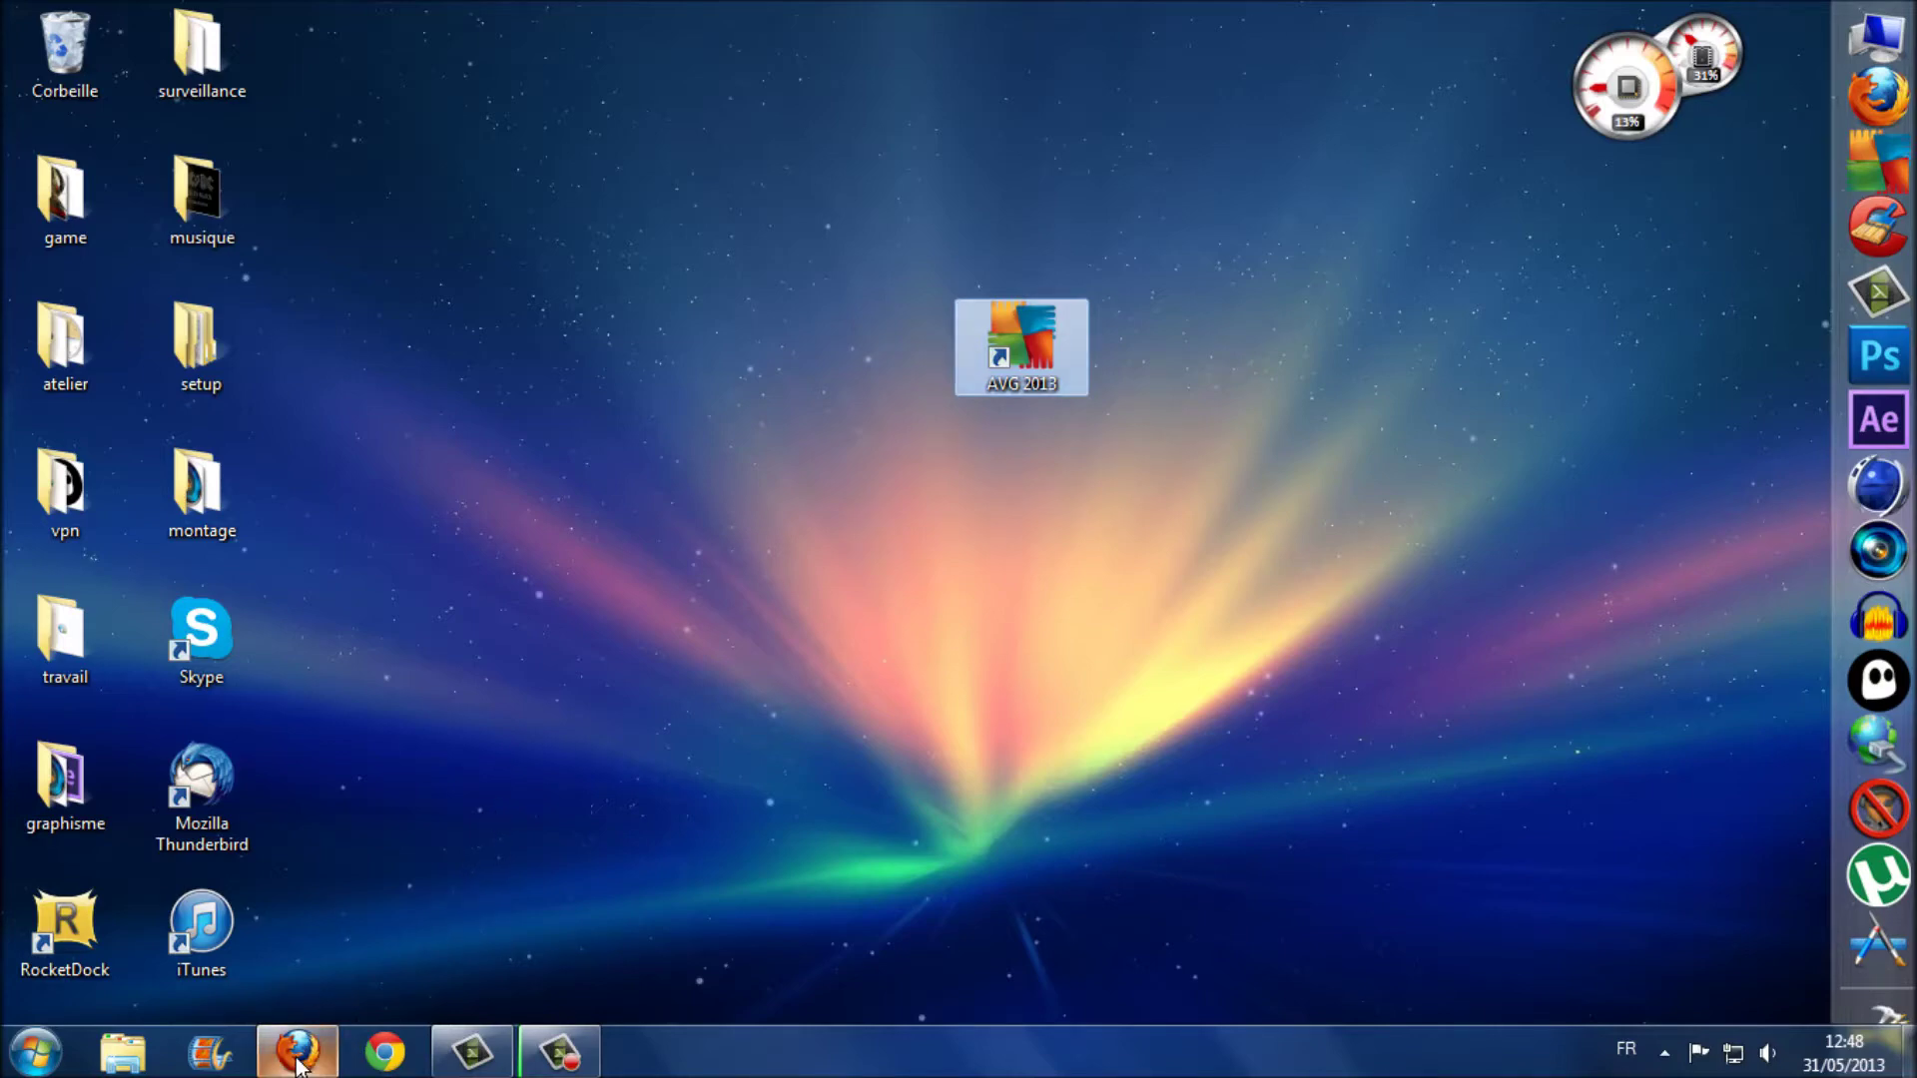
pyautogui.click(1503, 71)
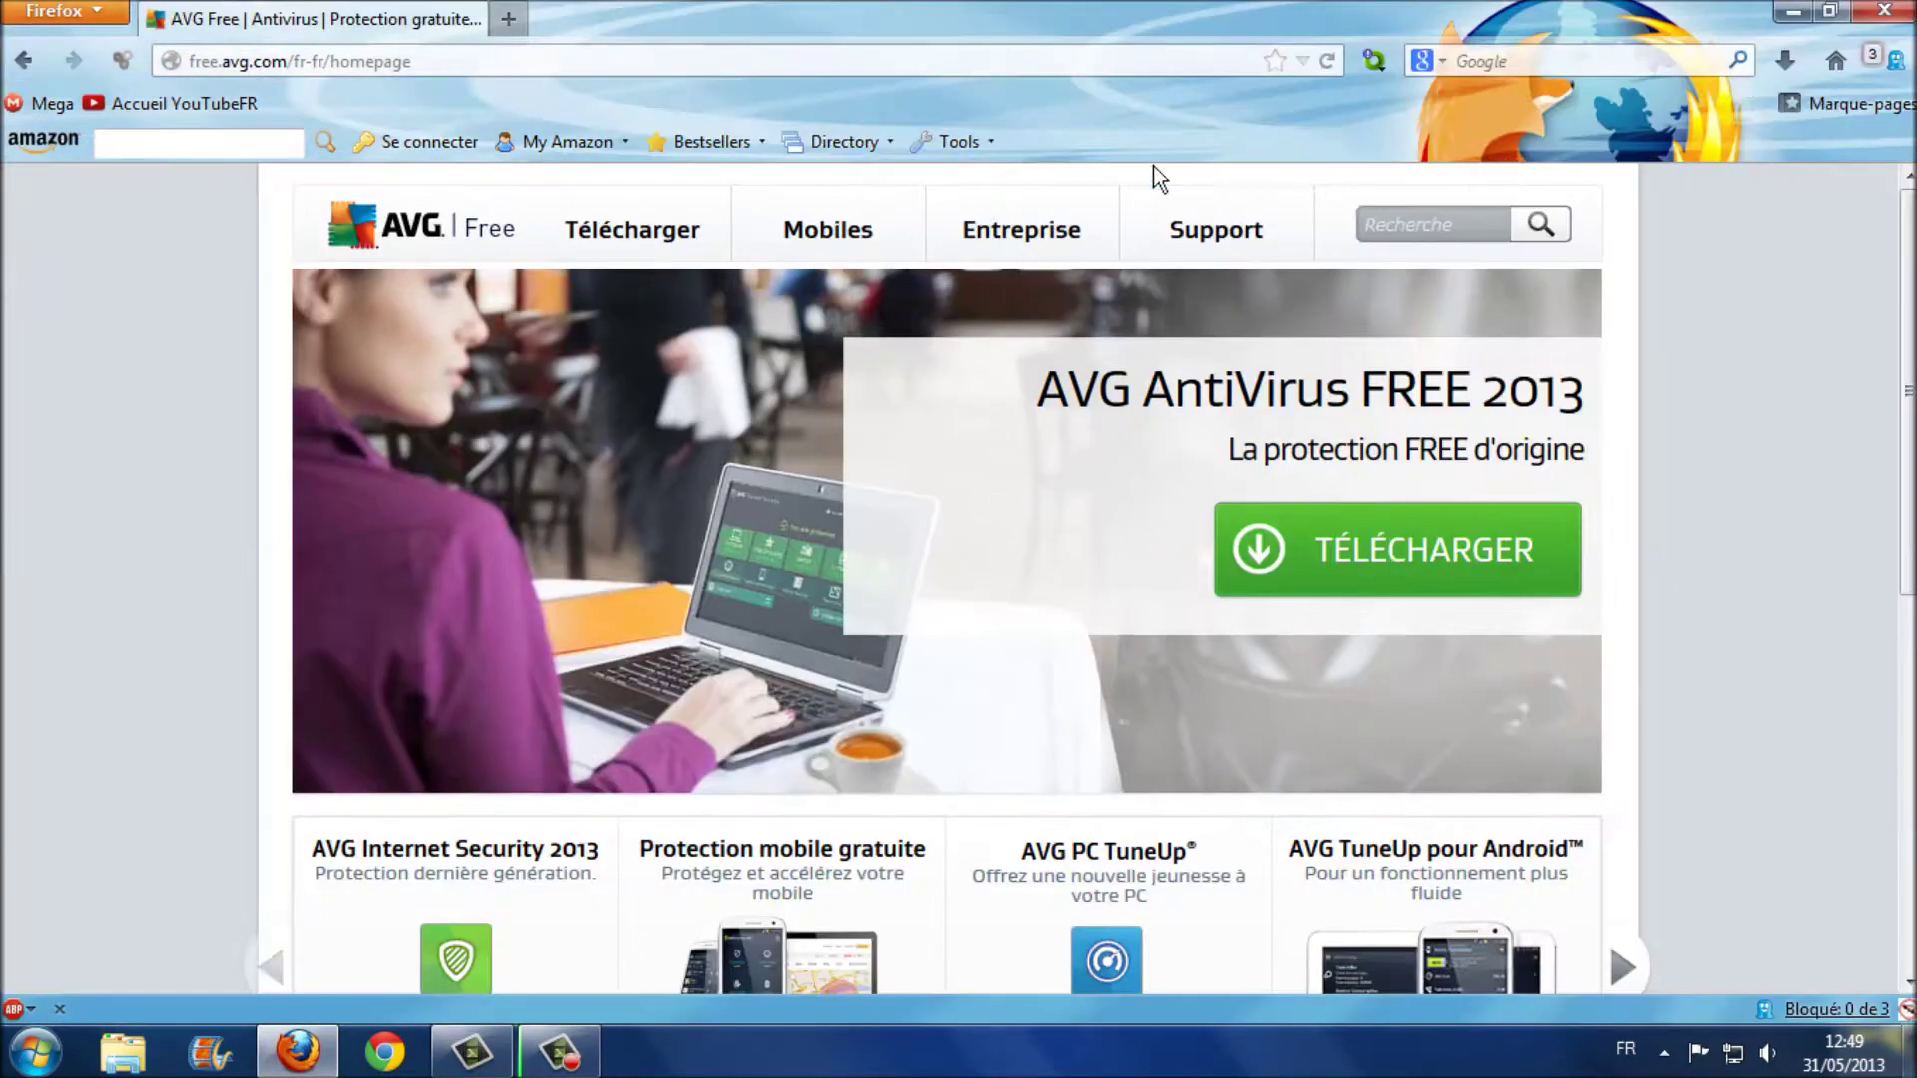
pyautogui.scroll(-8, 1278, 649)
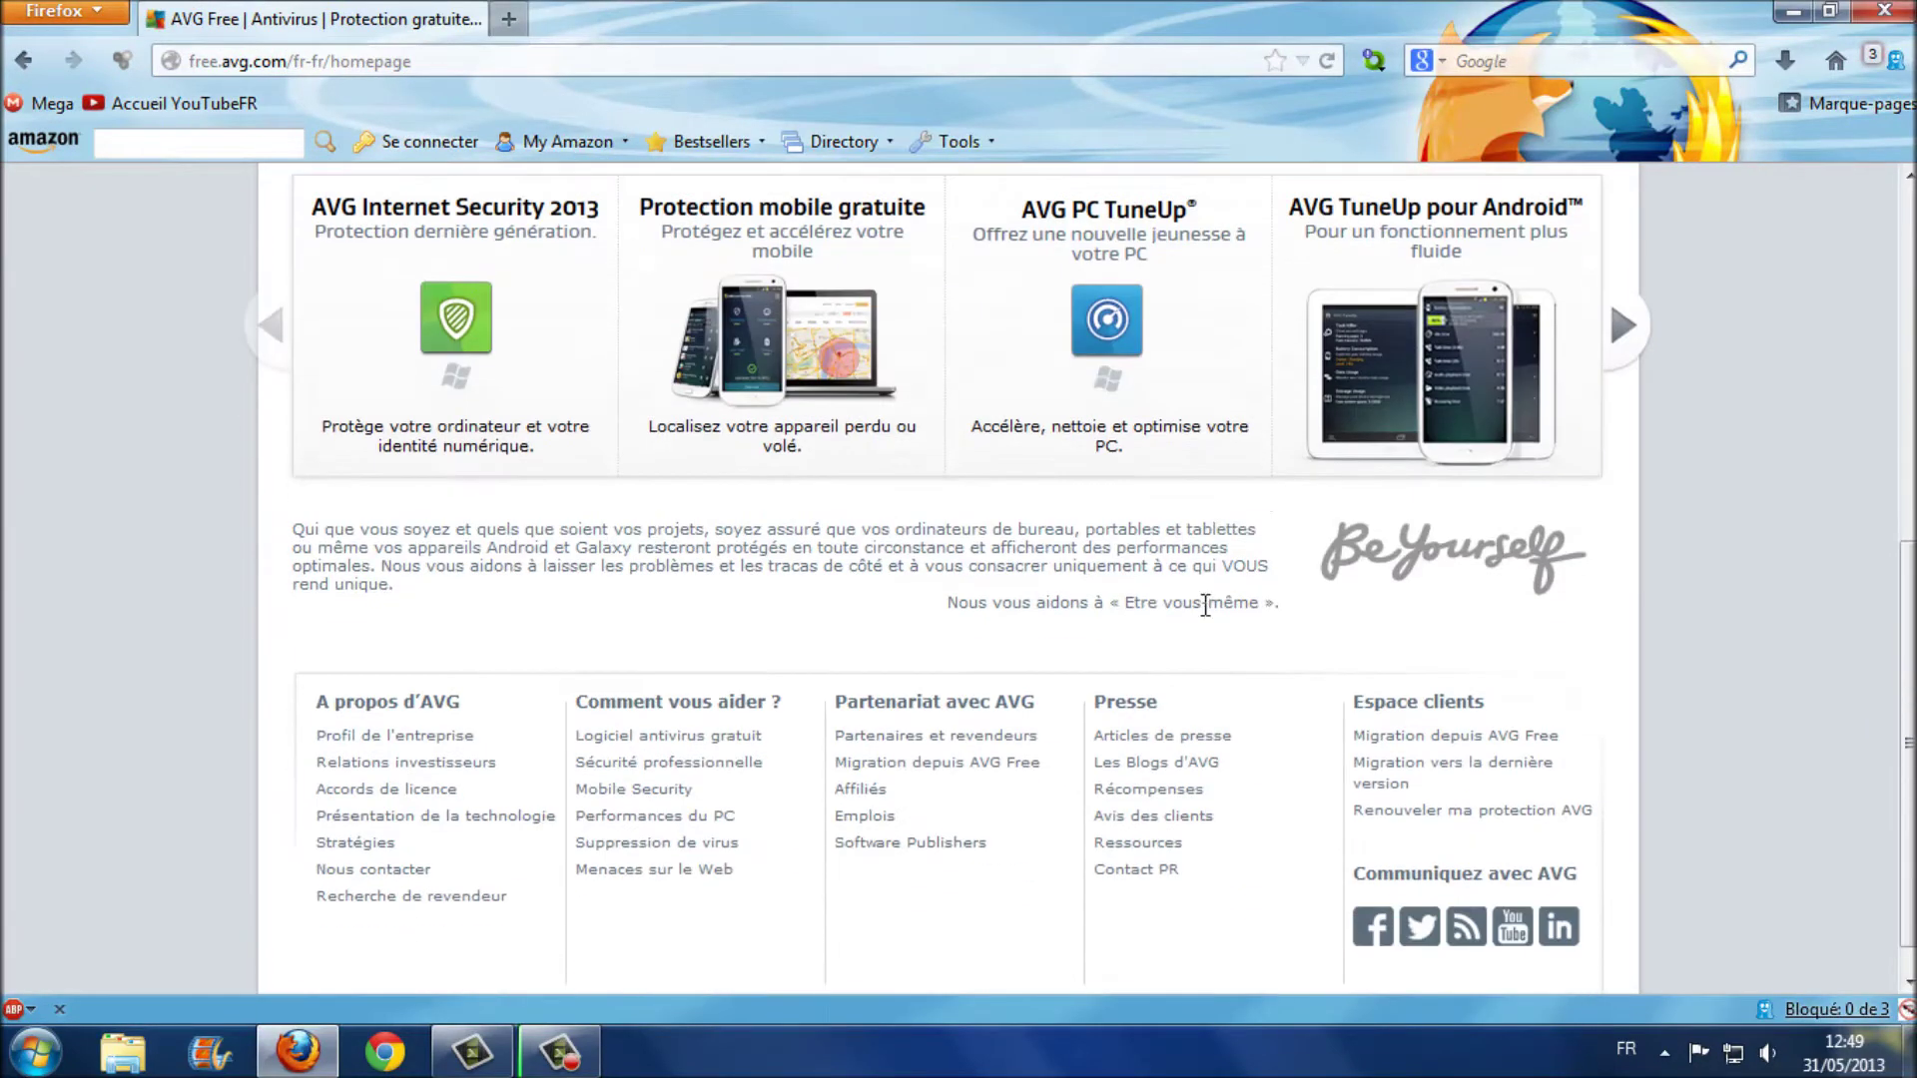
pyautogui.scroll(3, 1141, 577)
pyautogui.scroll(5, 1141, 589)
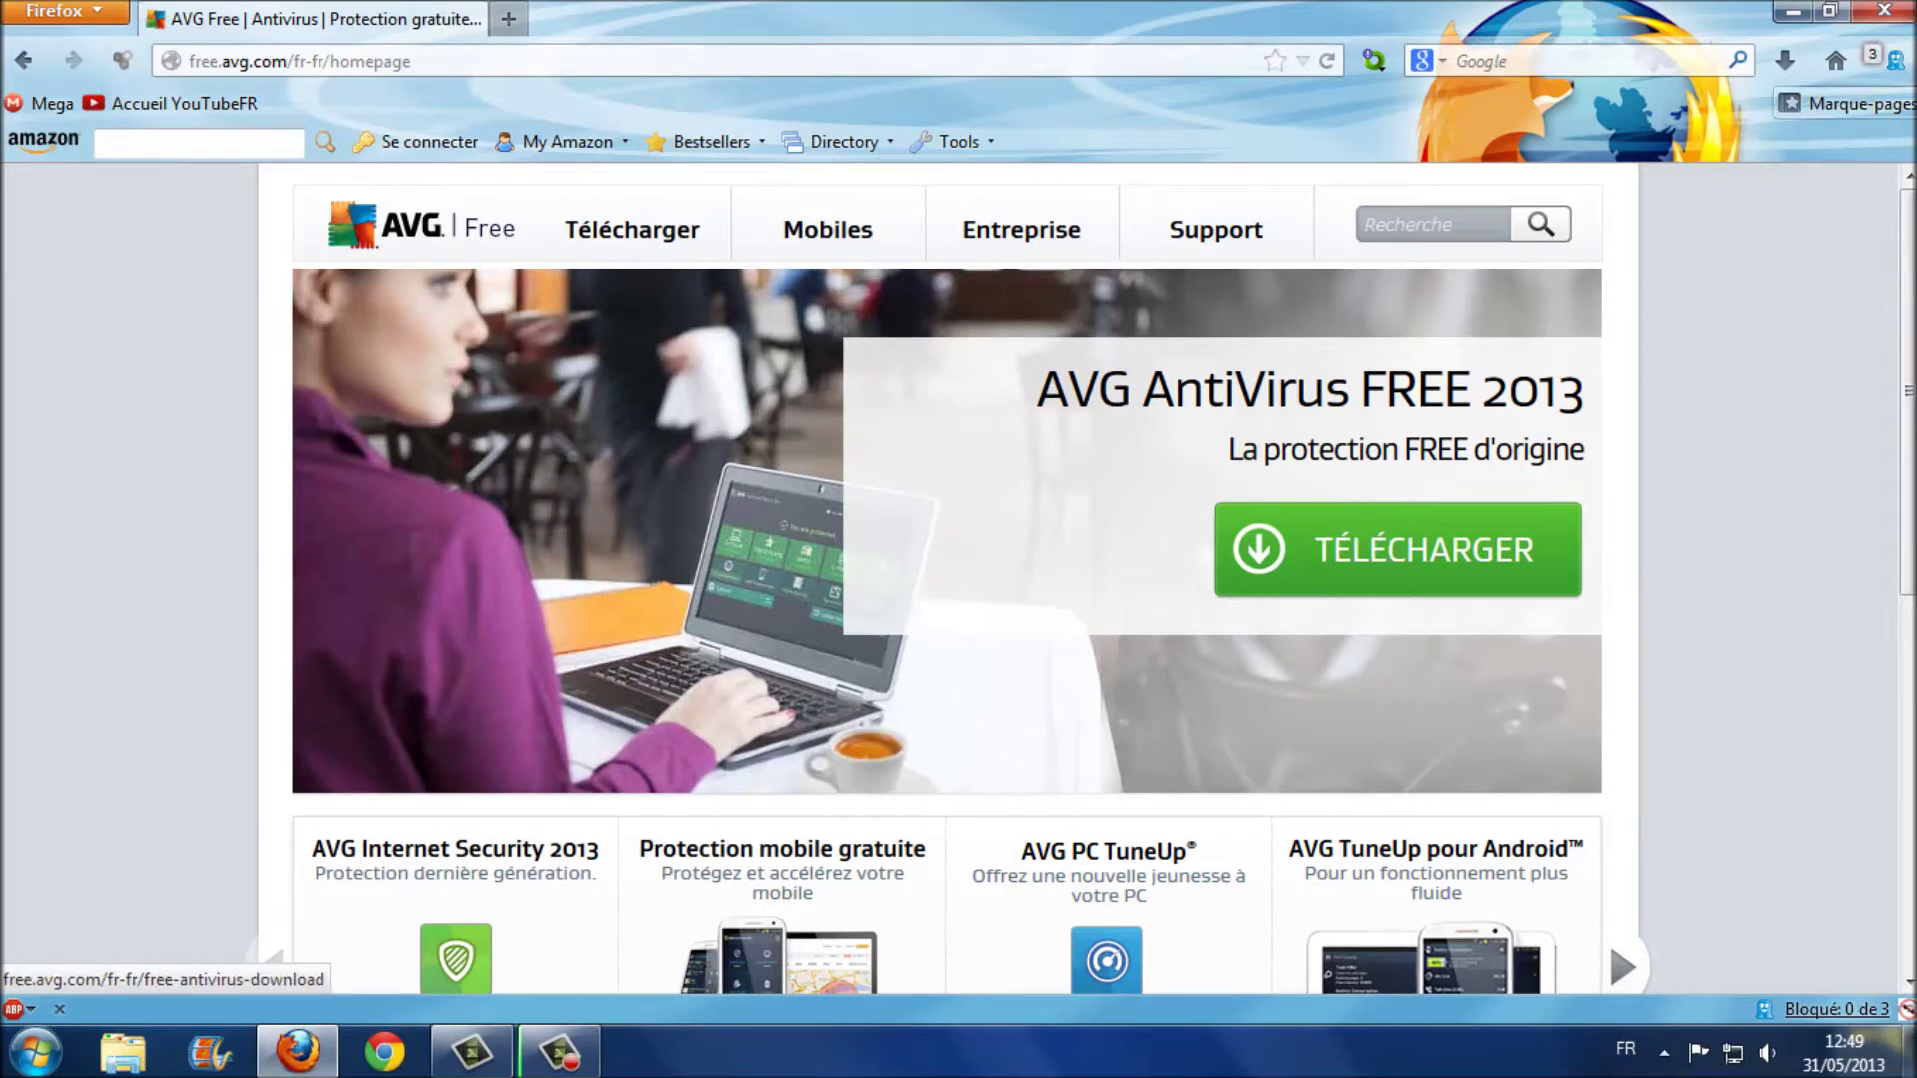
pyautogui.click(1887, 12)
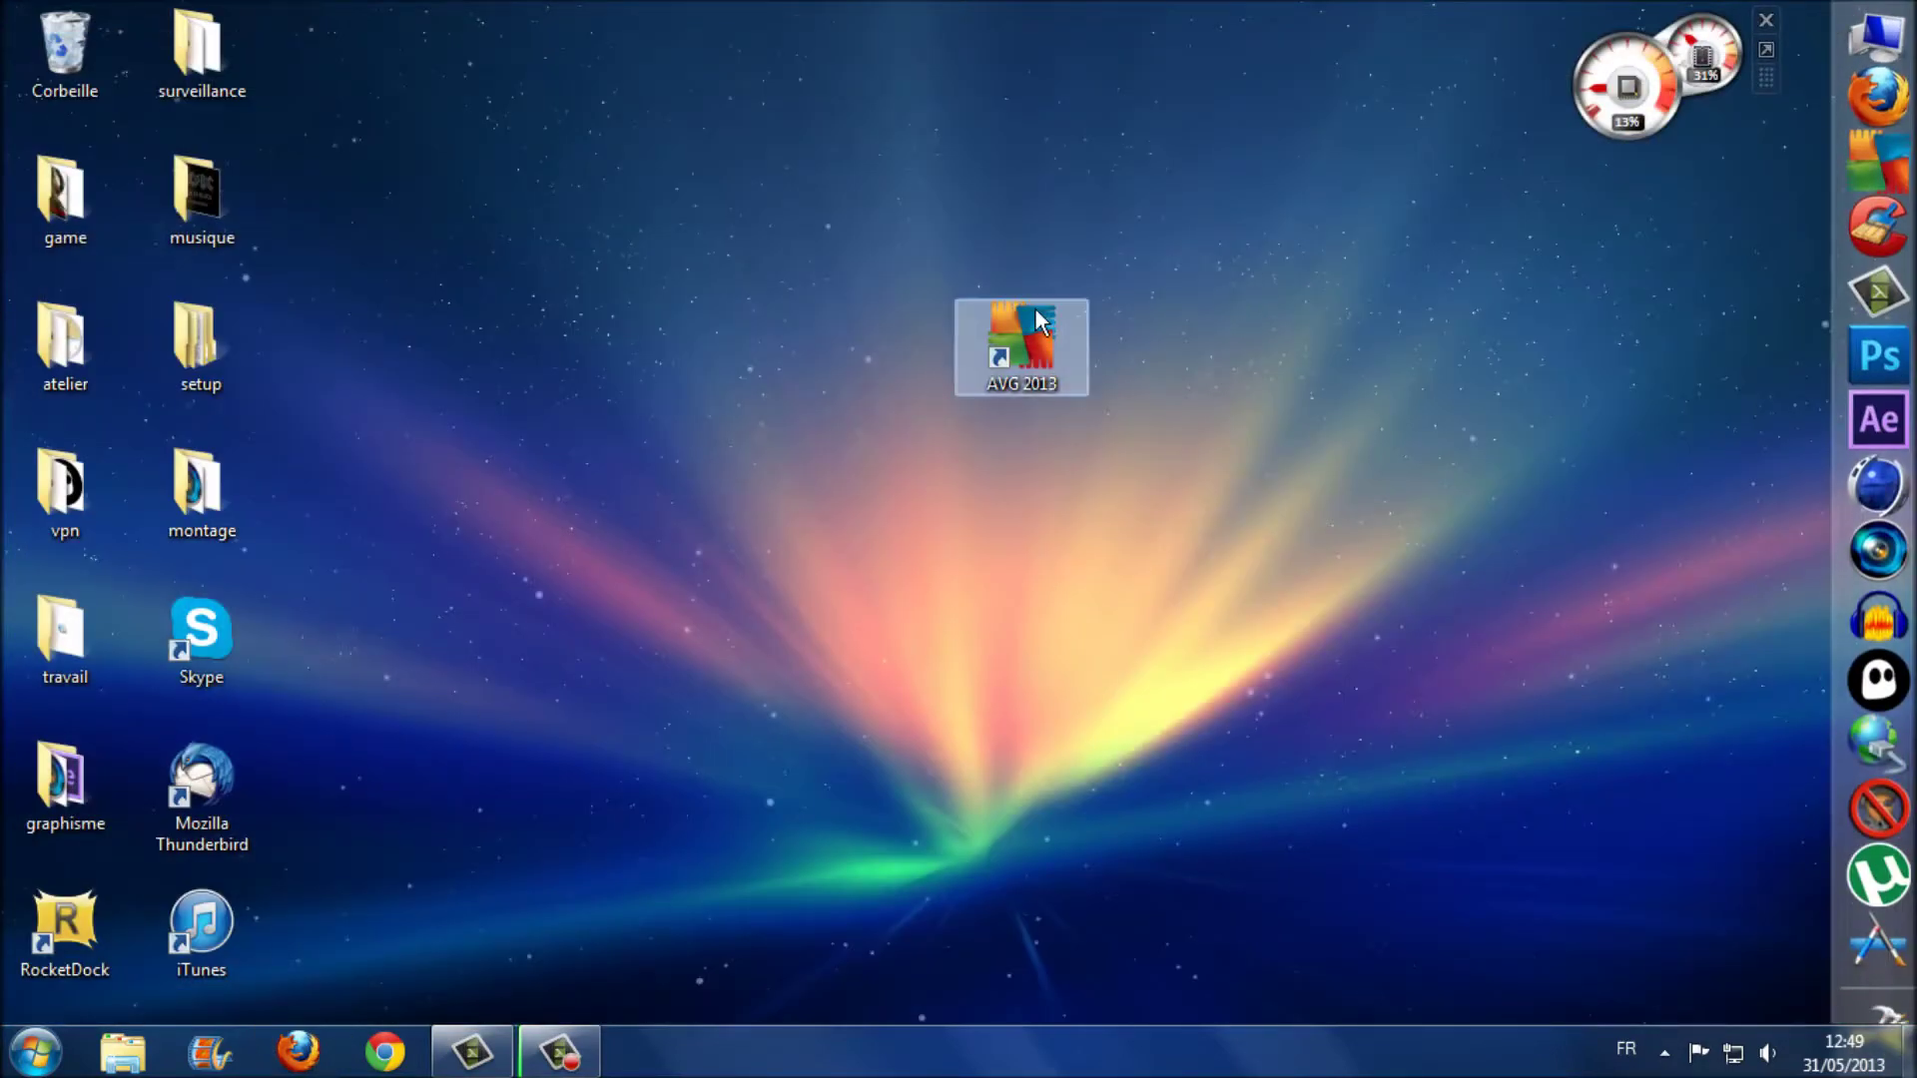
# Step: Move the AVG 2013 desktop shortcut slightly to the left and launch AVG with it
pyautogui.moveTo(1023, 352); pyautogui.dragTo(914, 411)
pyautogui.moveTo(901, 517); pyautogui.dragTo(896, 398)
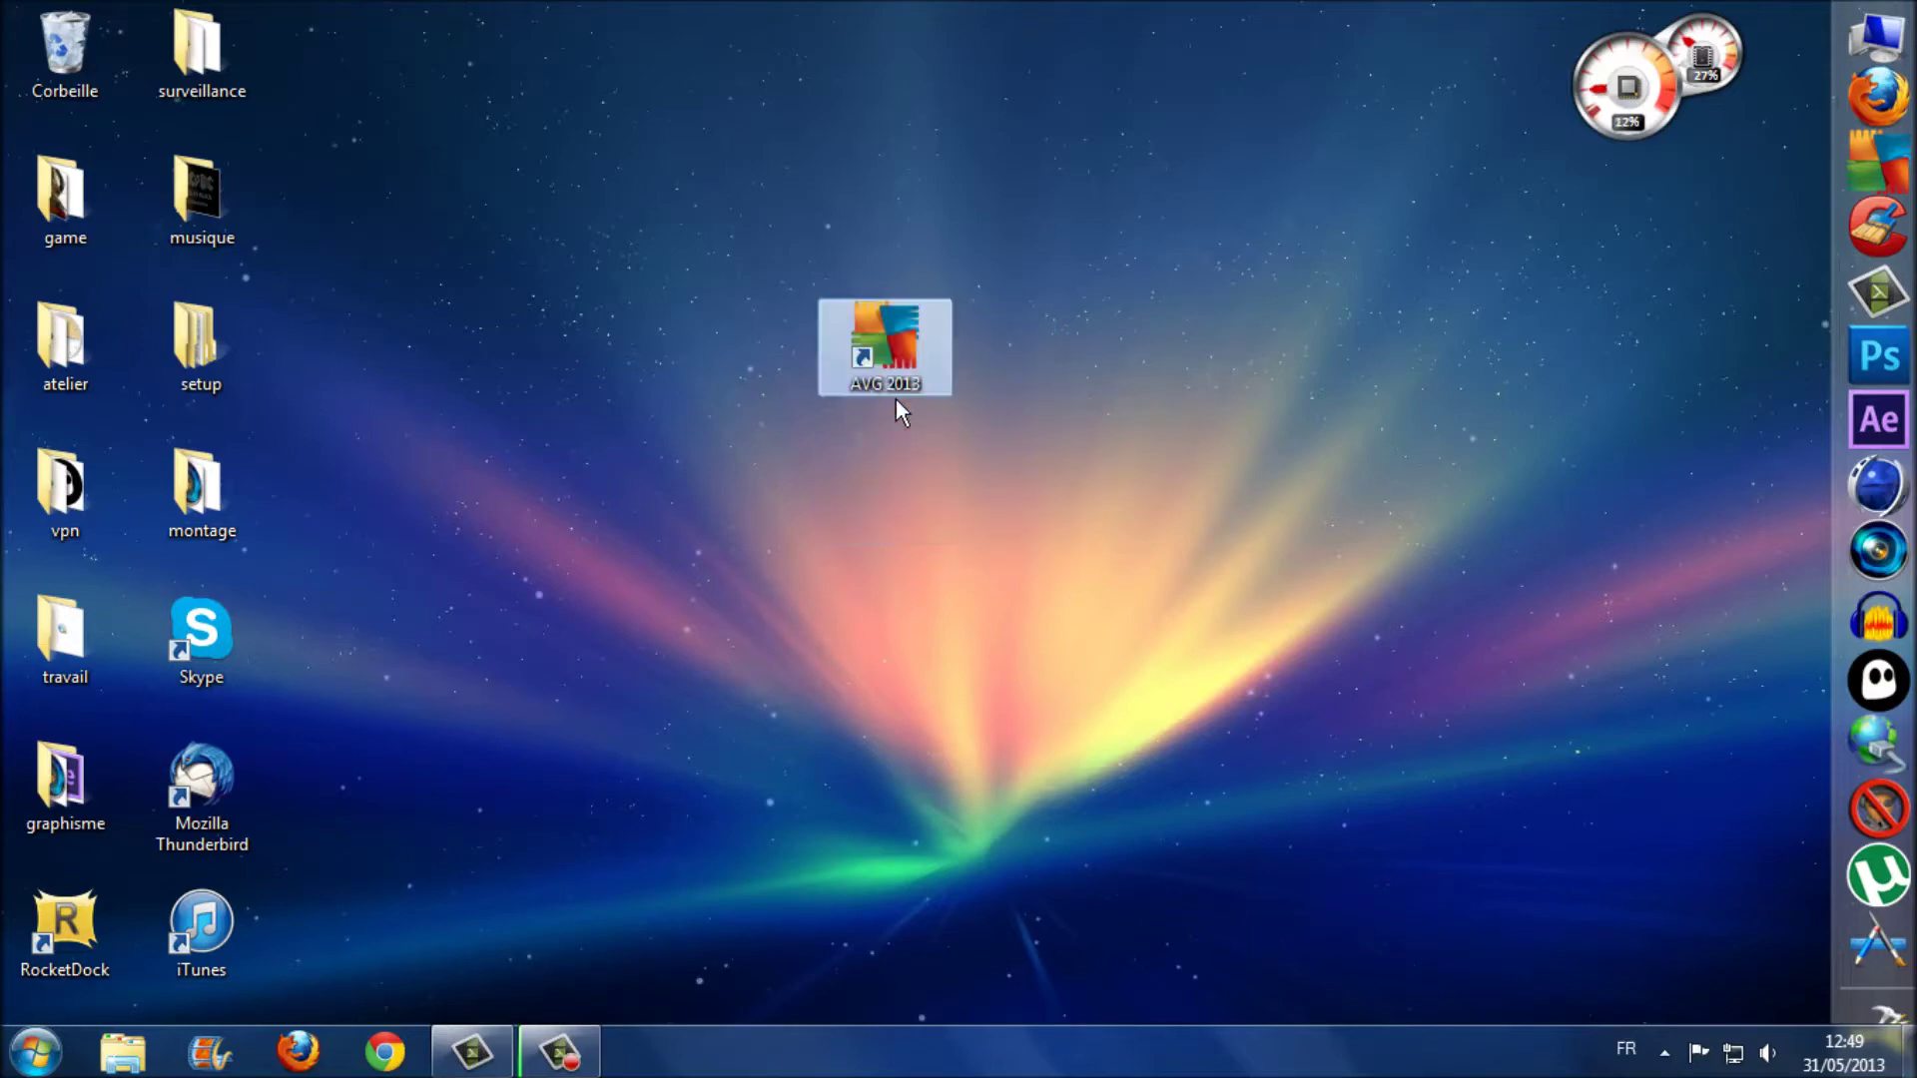
pyautogui.doubleClick(899, 339)
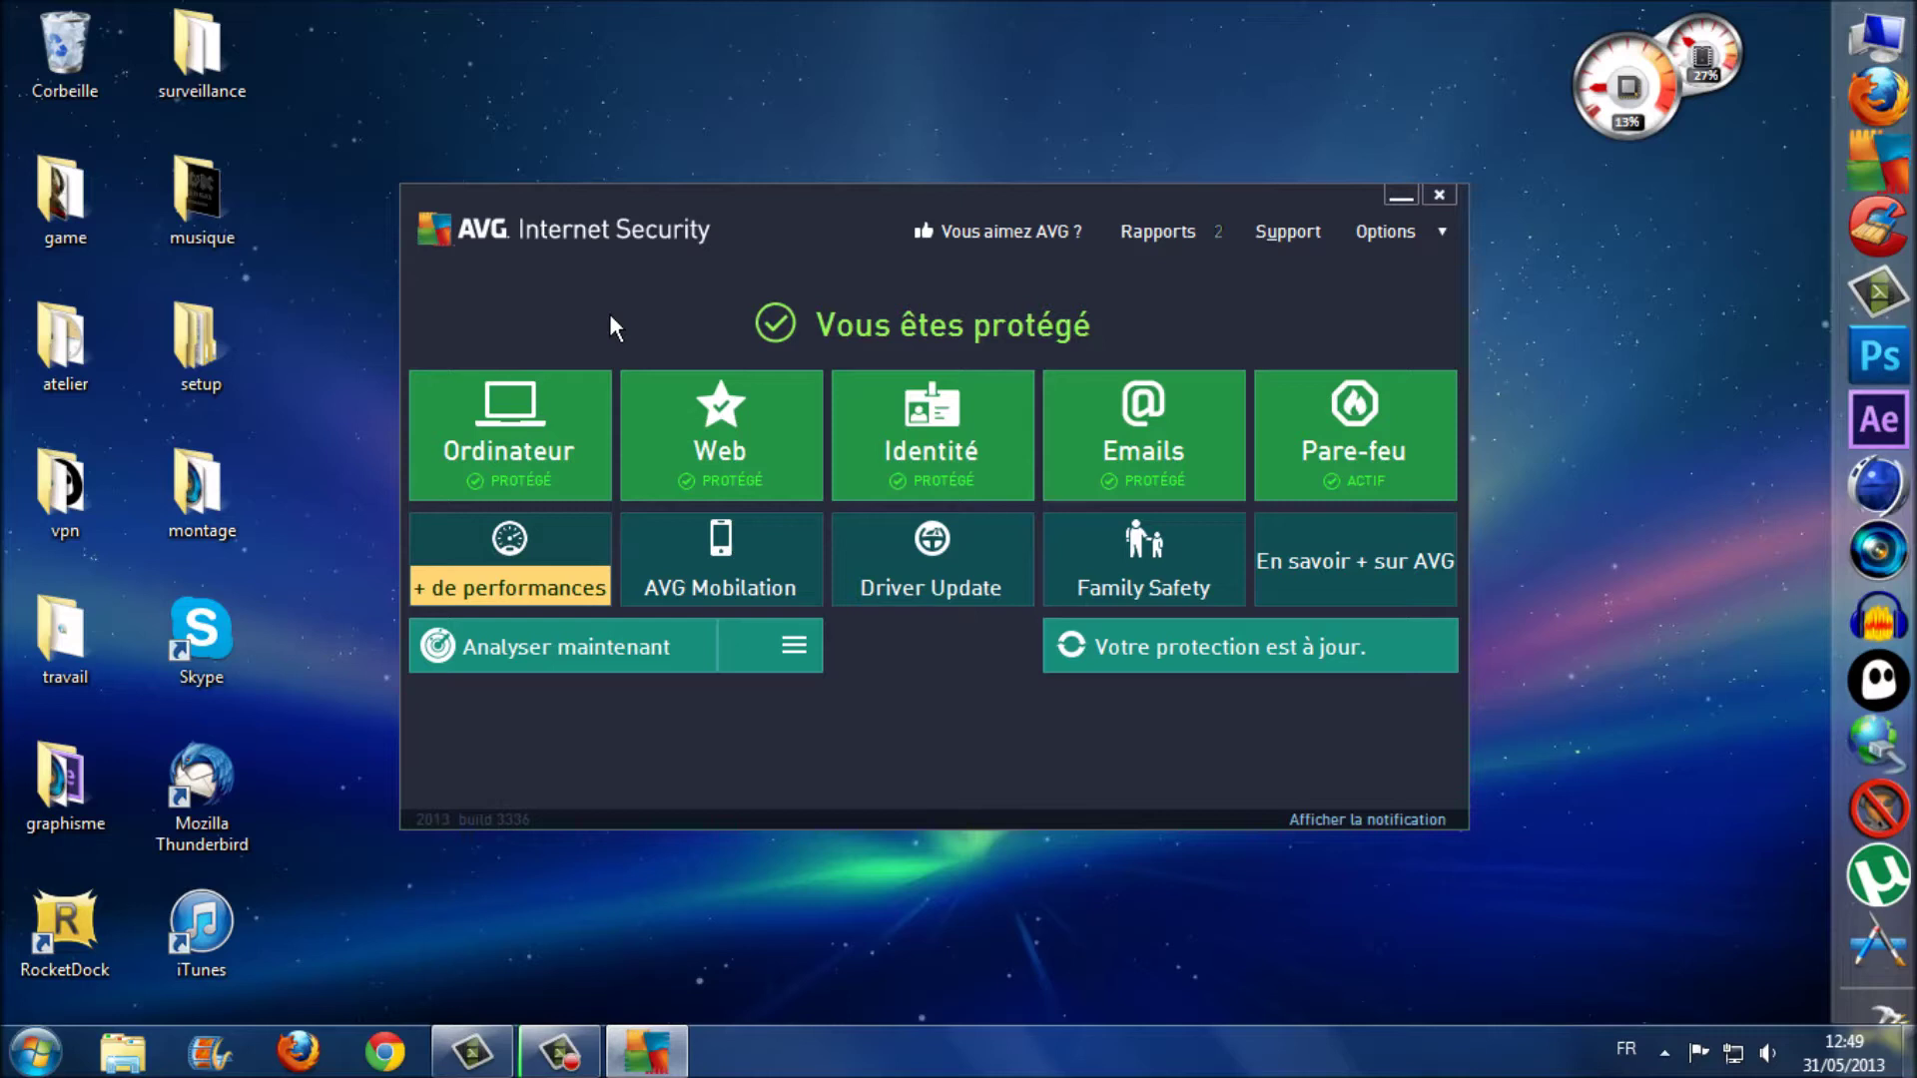
# Step: View the AVG online licence validation page, close the browser, and check the licence activation dialog
pyautogui.moveTo(755, 471)
pyautogui.click(1440, 230)
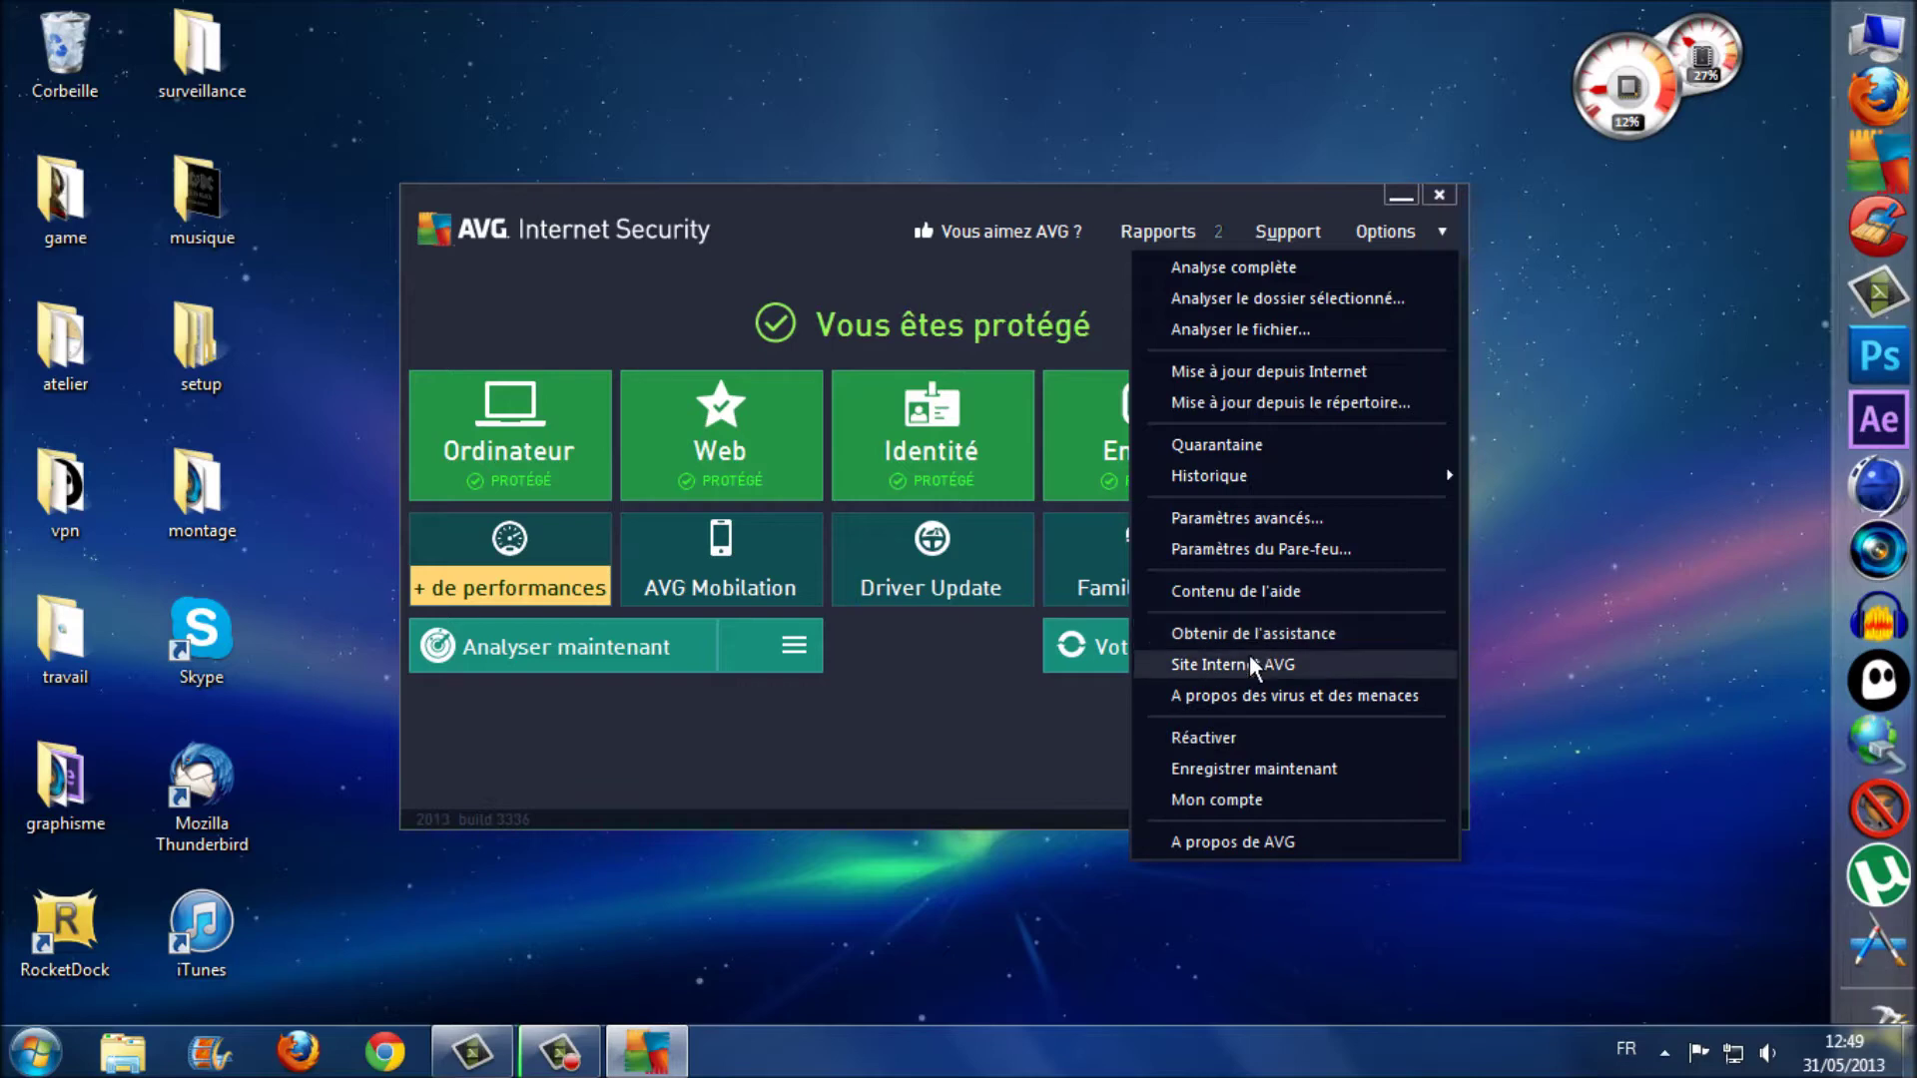
pyautogui.click(1302, 769)
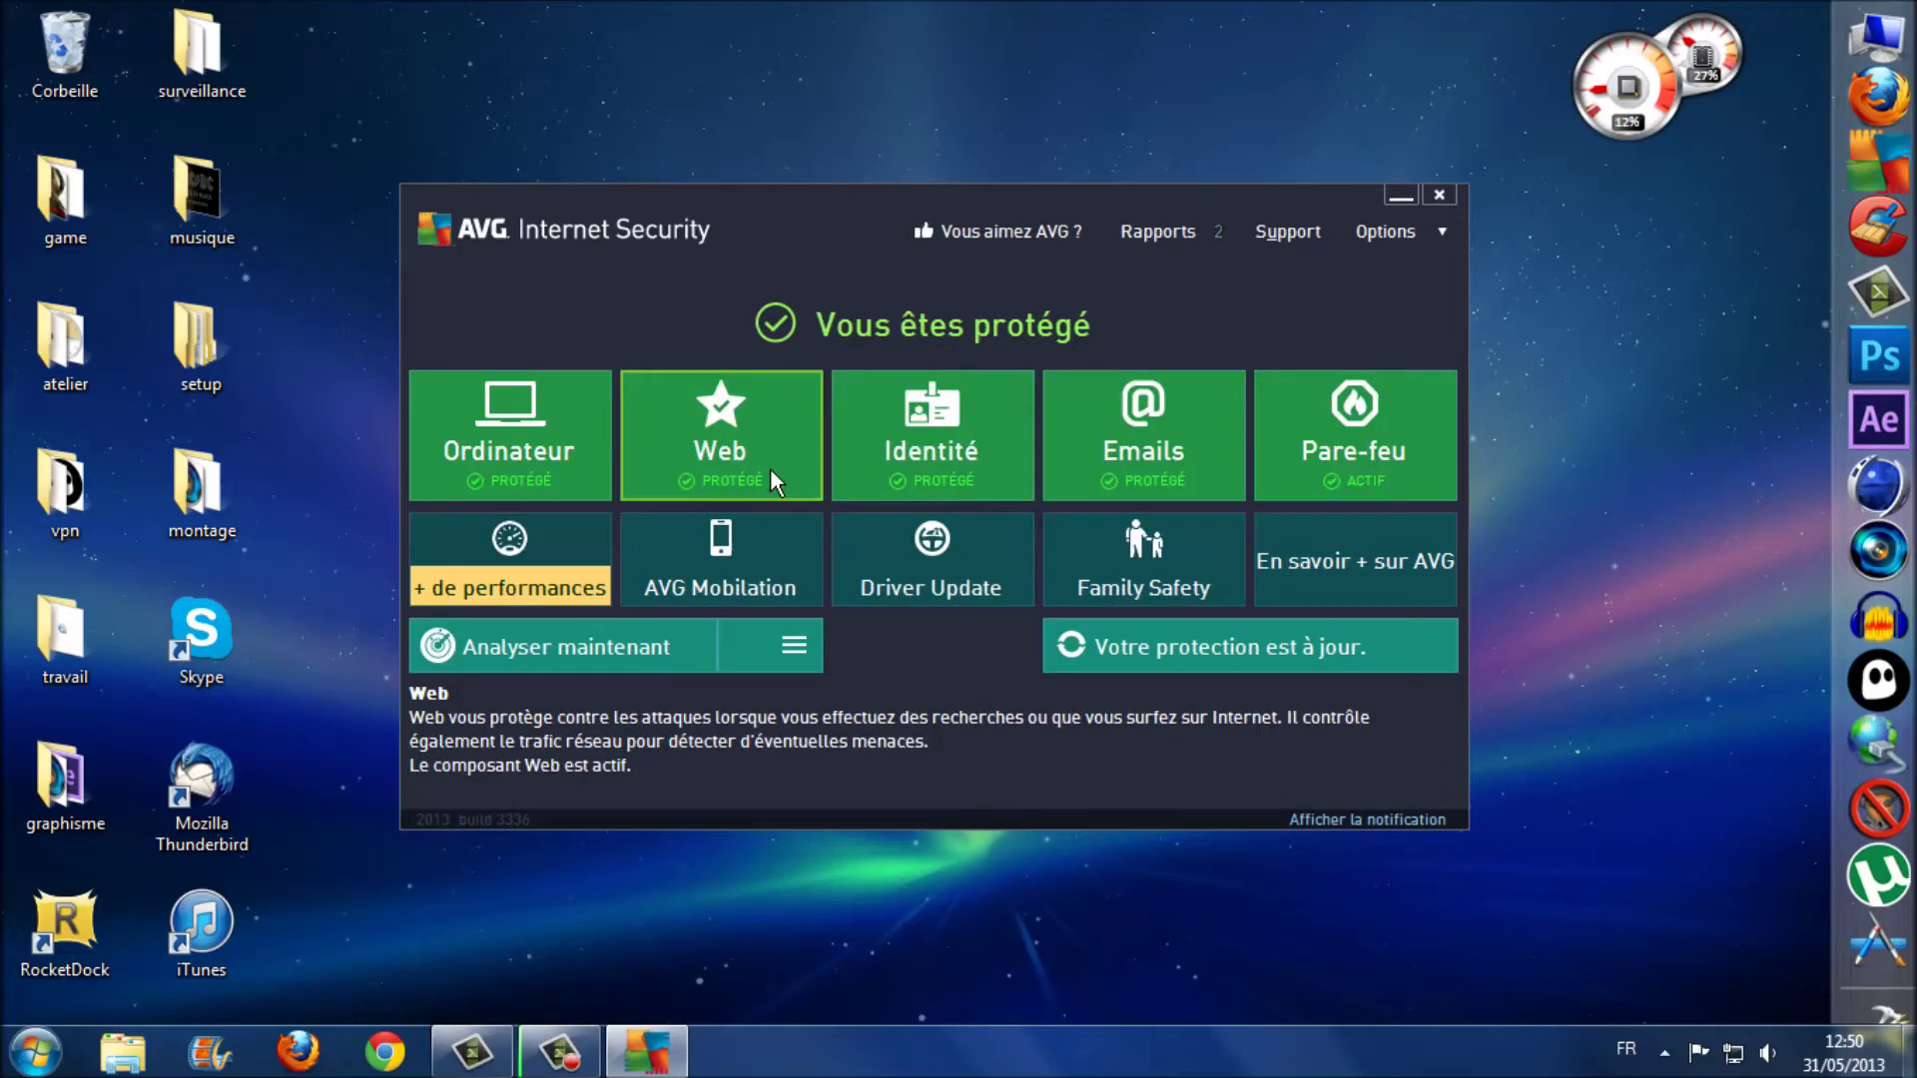
pyautogui.click(1452, 232)
pyautogui.click(1239, 788)
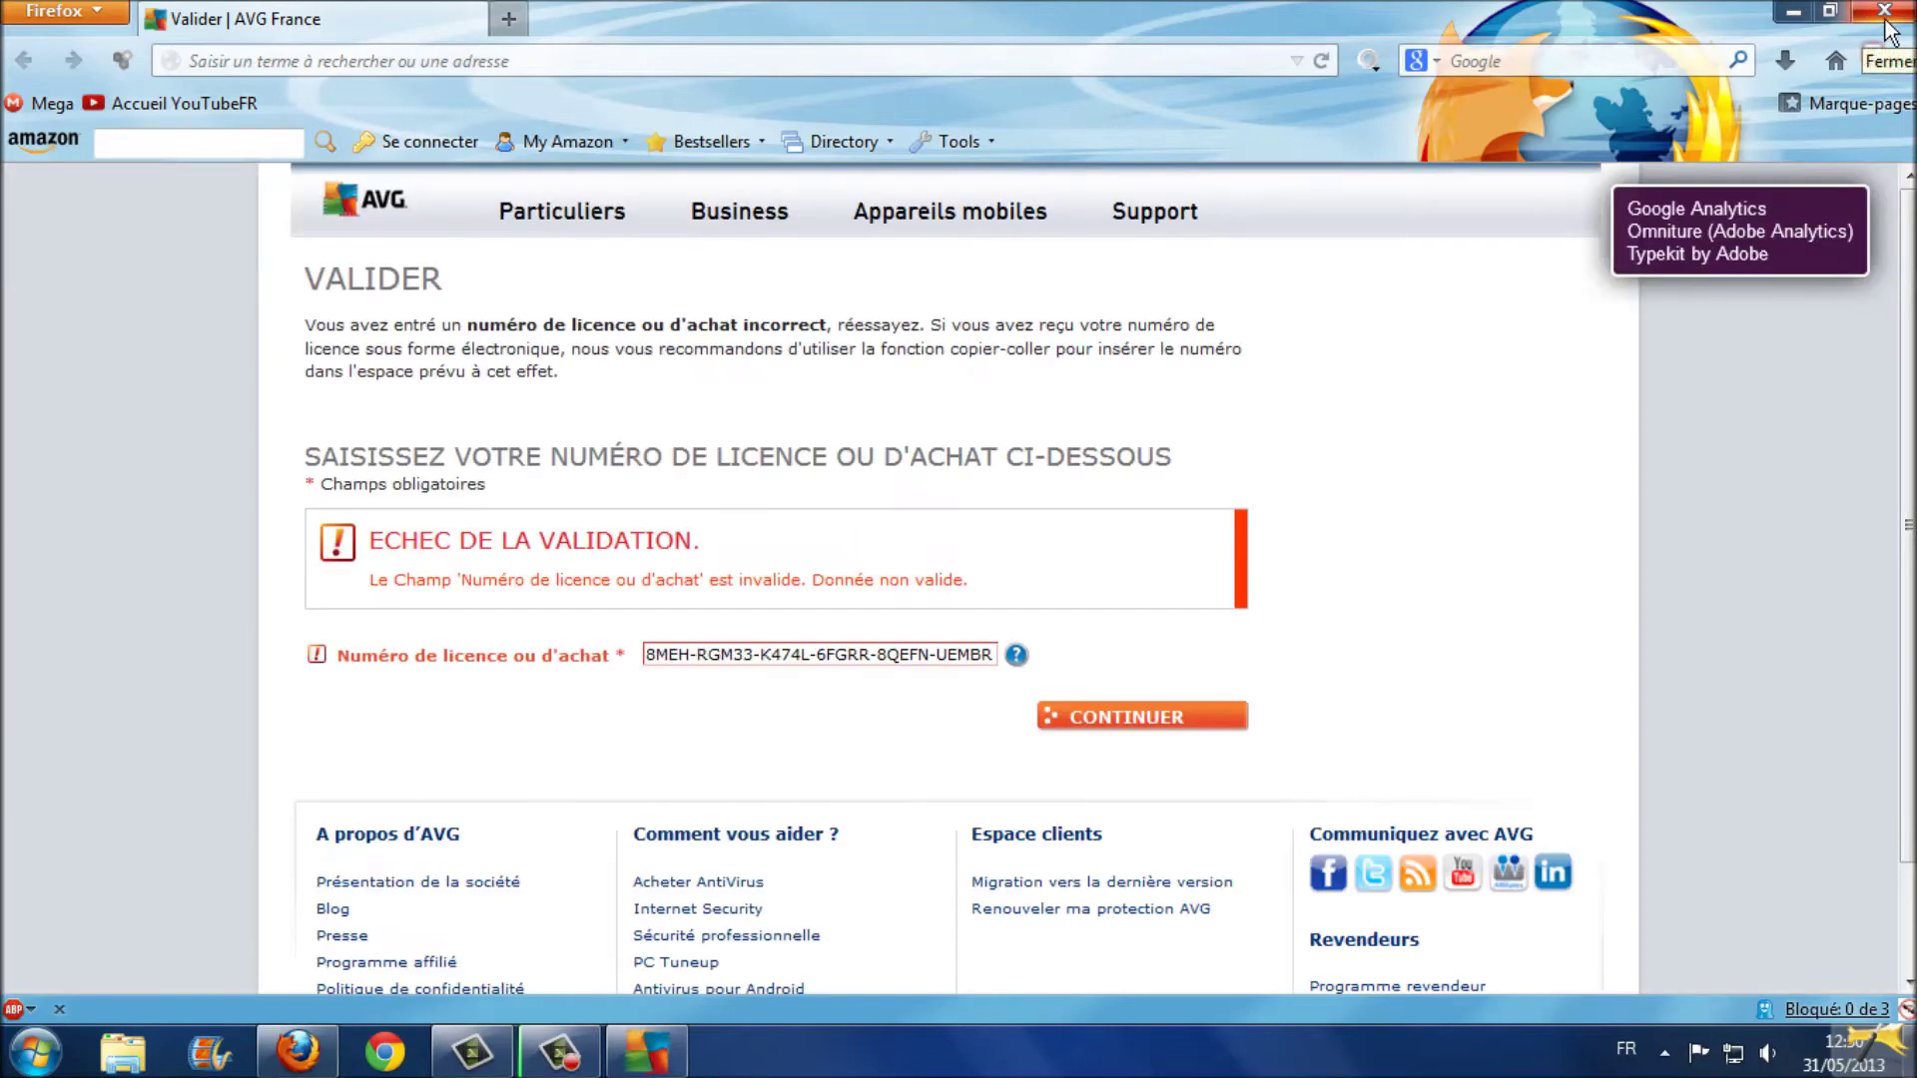
pyautogui.click(1886, 12)
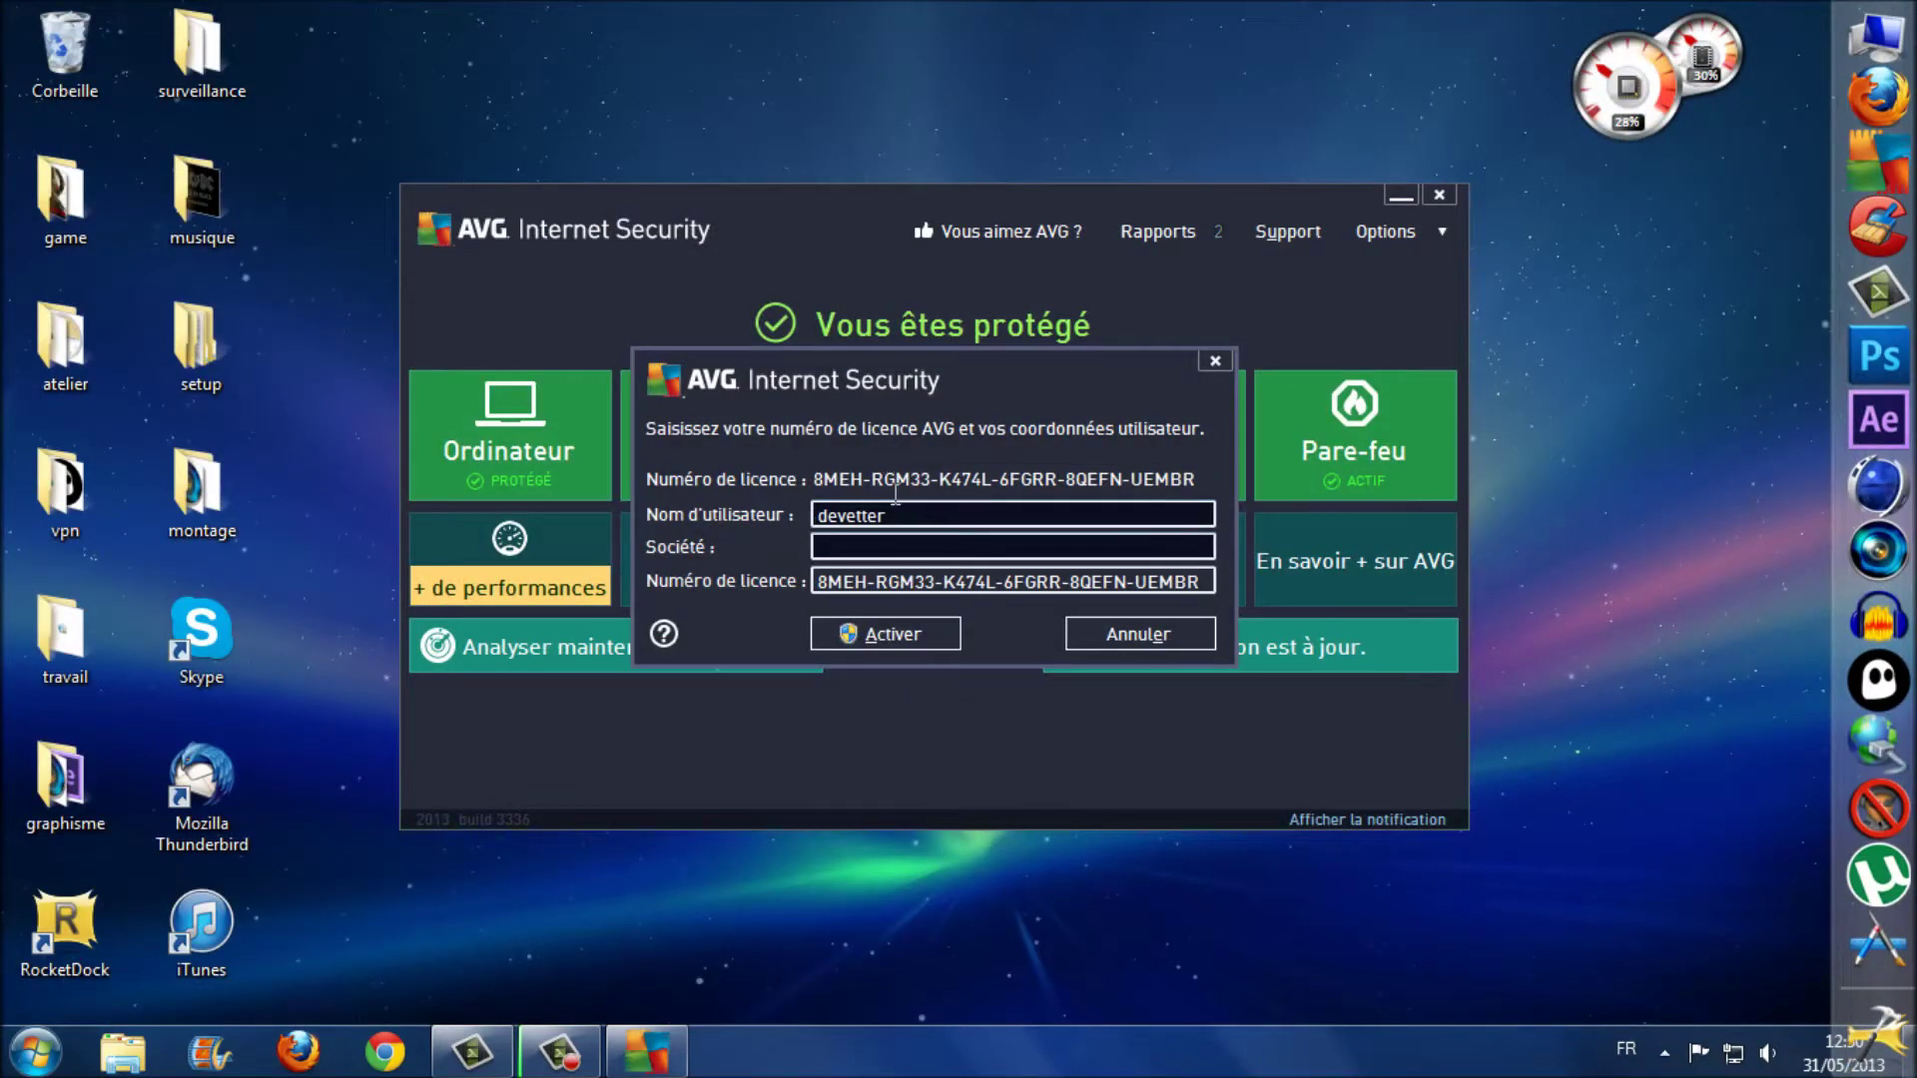
pyautogui.click(846, 635)
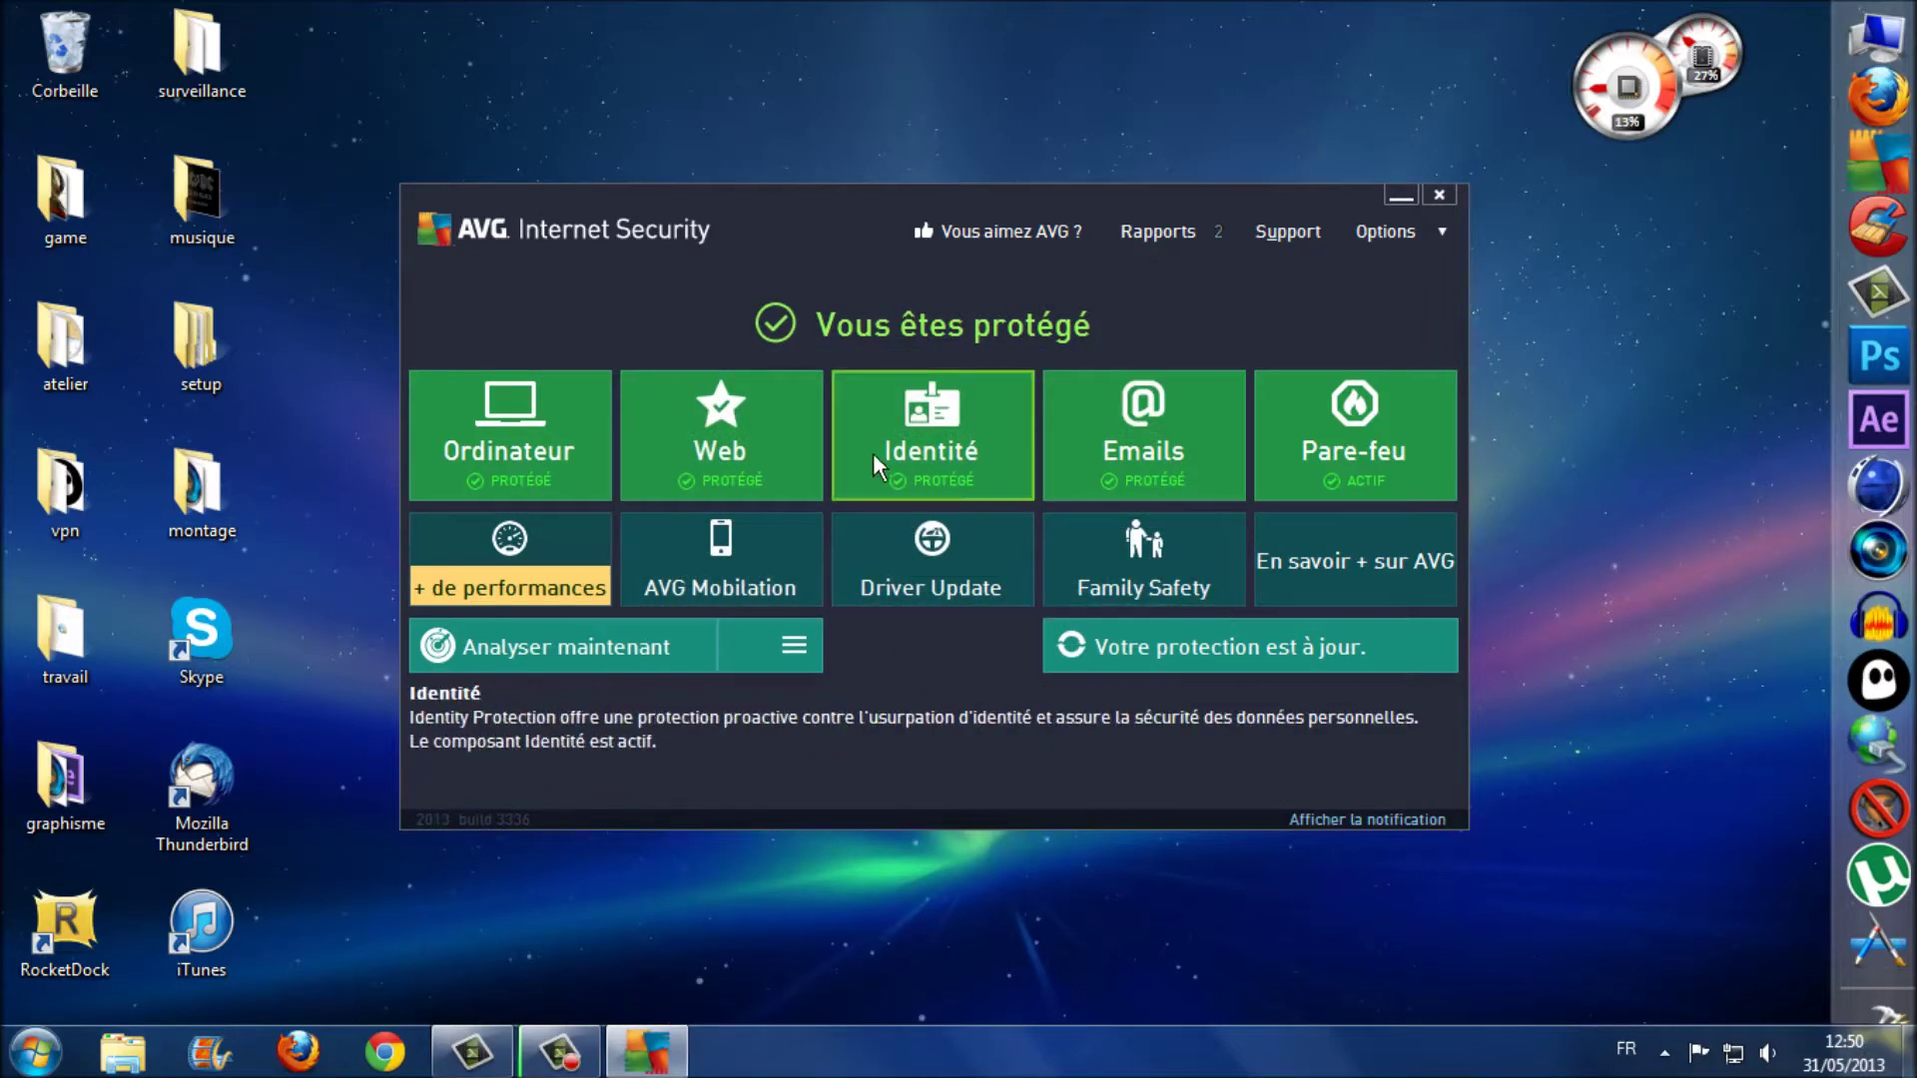
# Step: Examine the Ordinateur and Web protection component pages, returning to the AVG overview after each
pyautogui.click(559, 410)
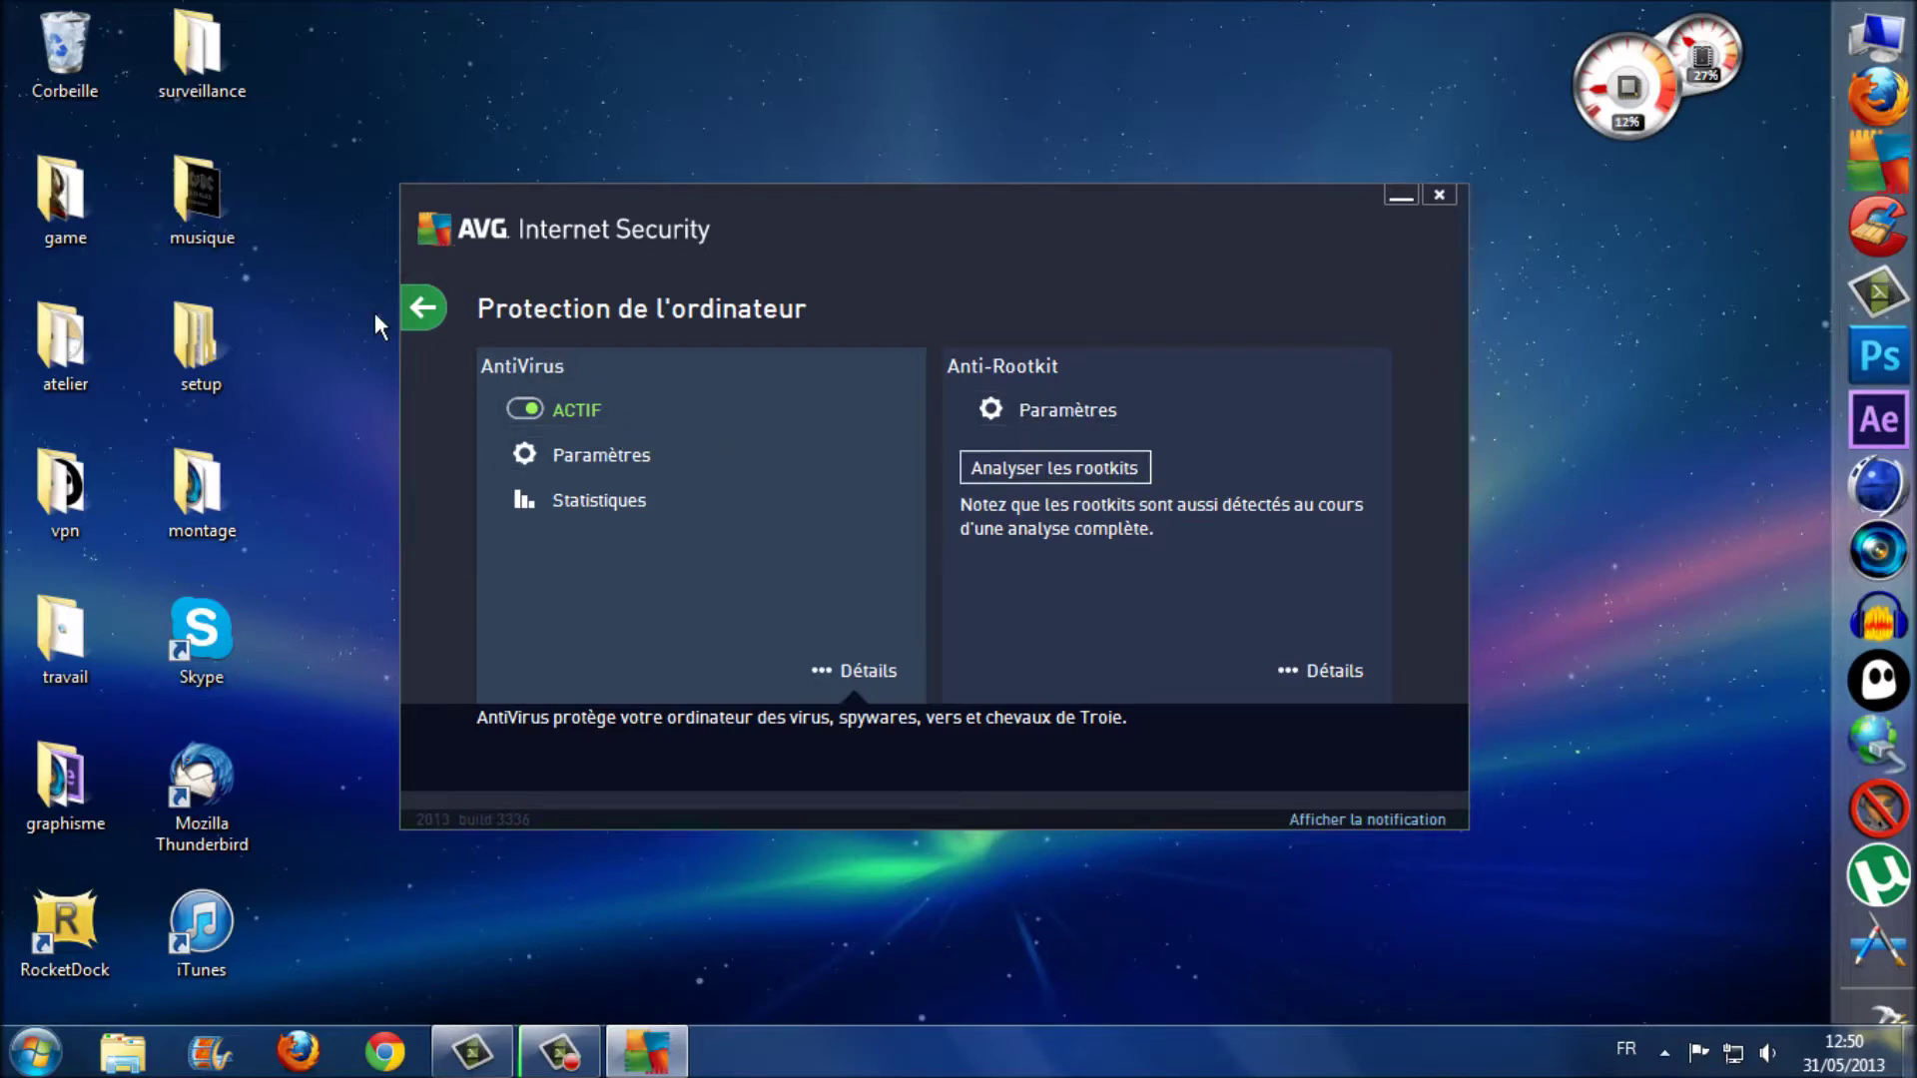
pyautogui.click(439, 309)
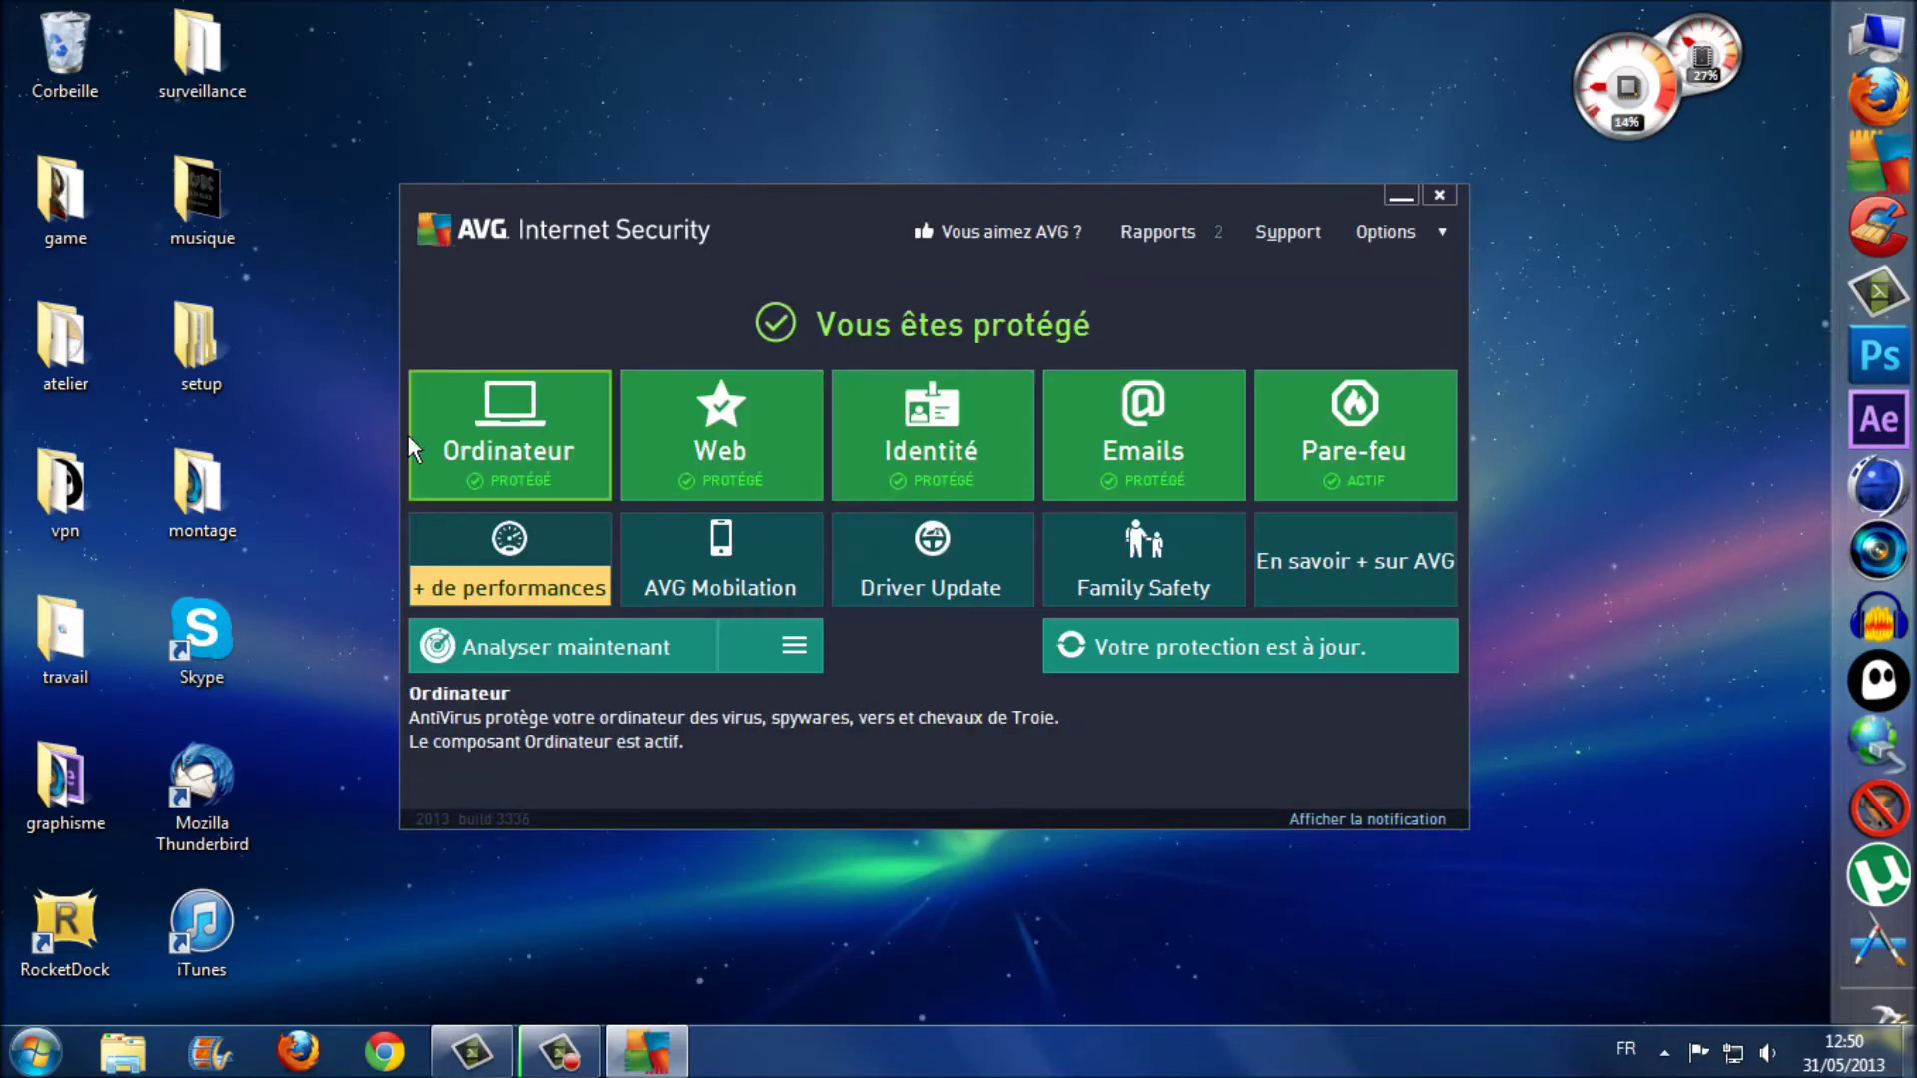
pyautogui.click(1440, 232)
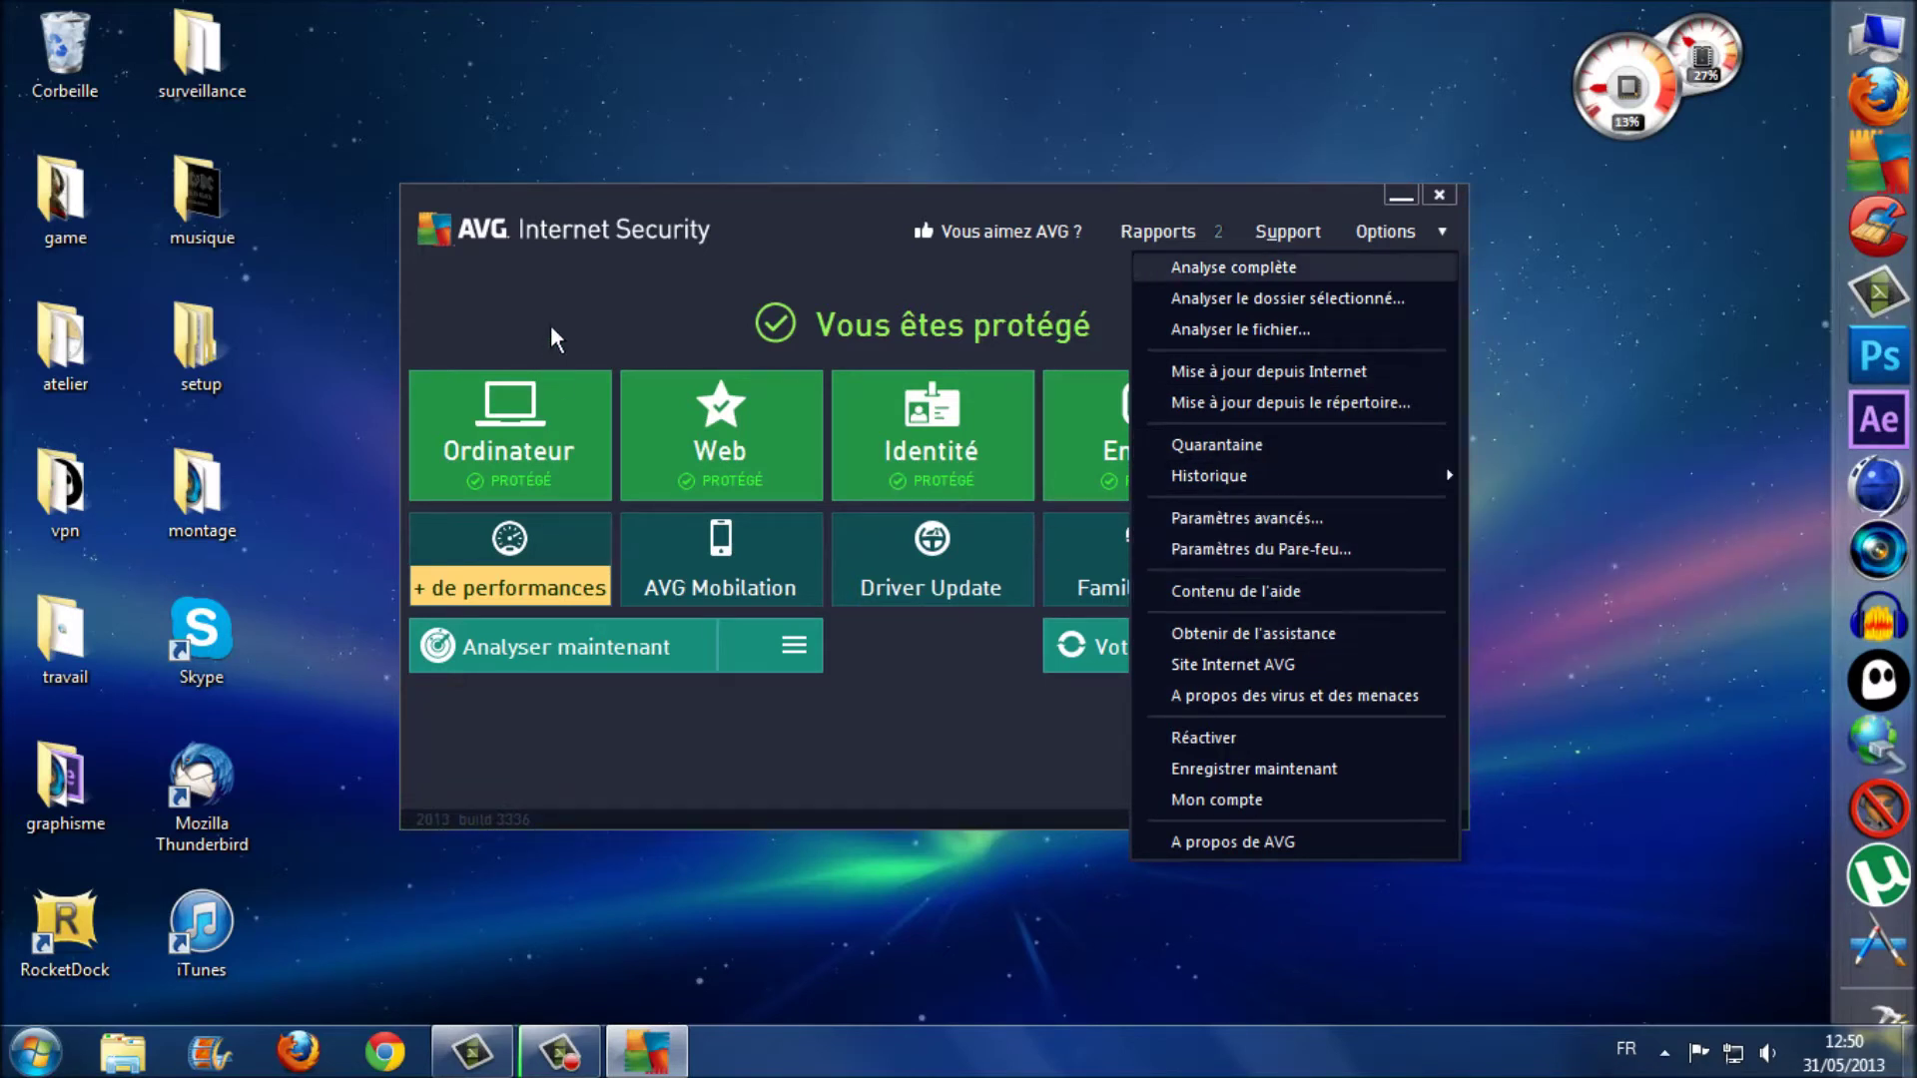
pyautogui.click(602, 297)
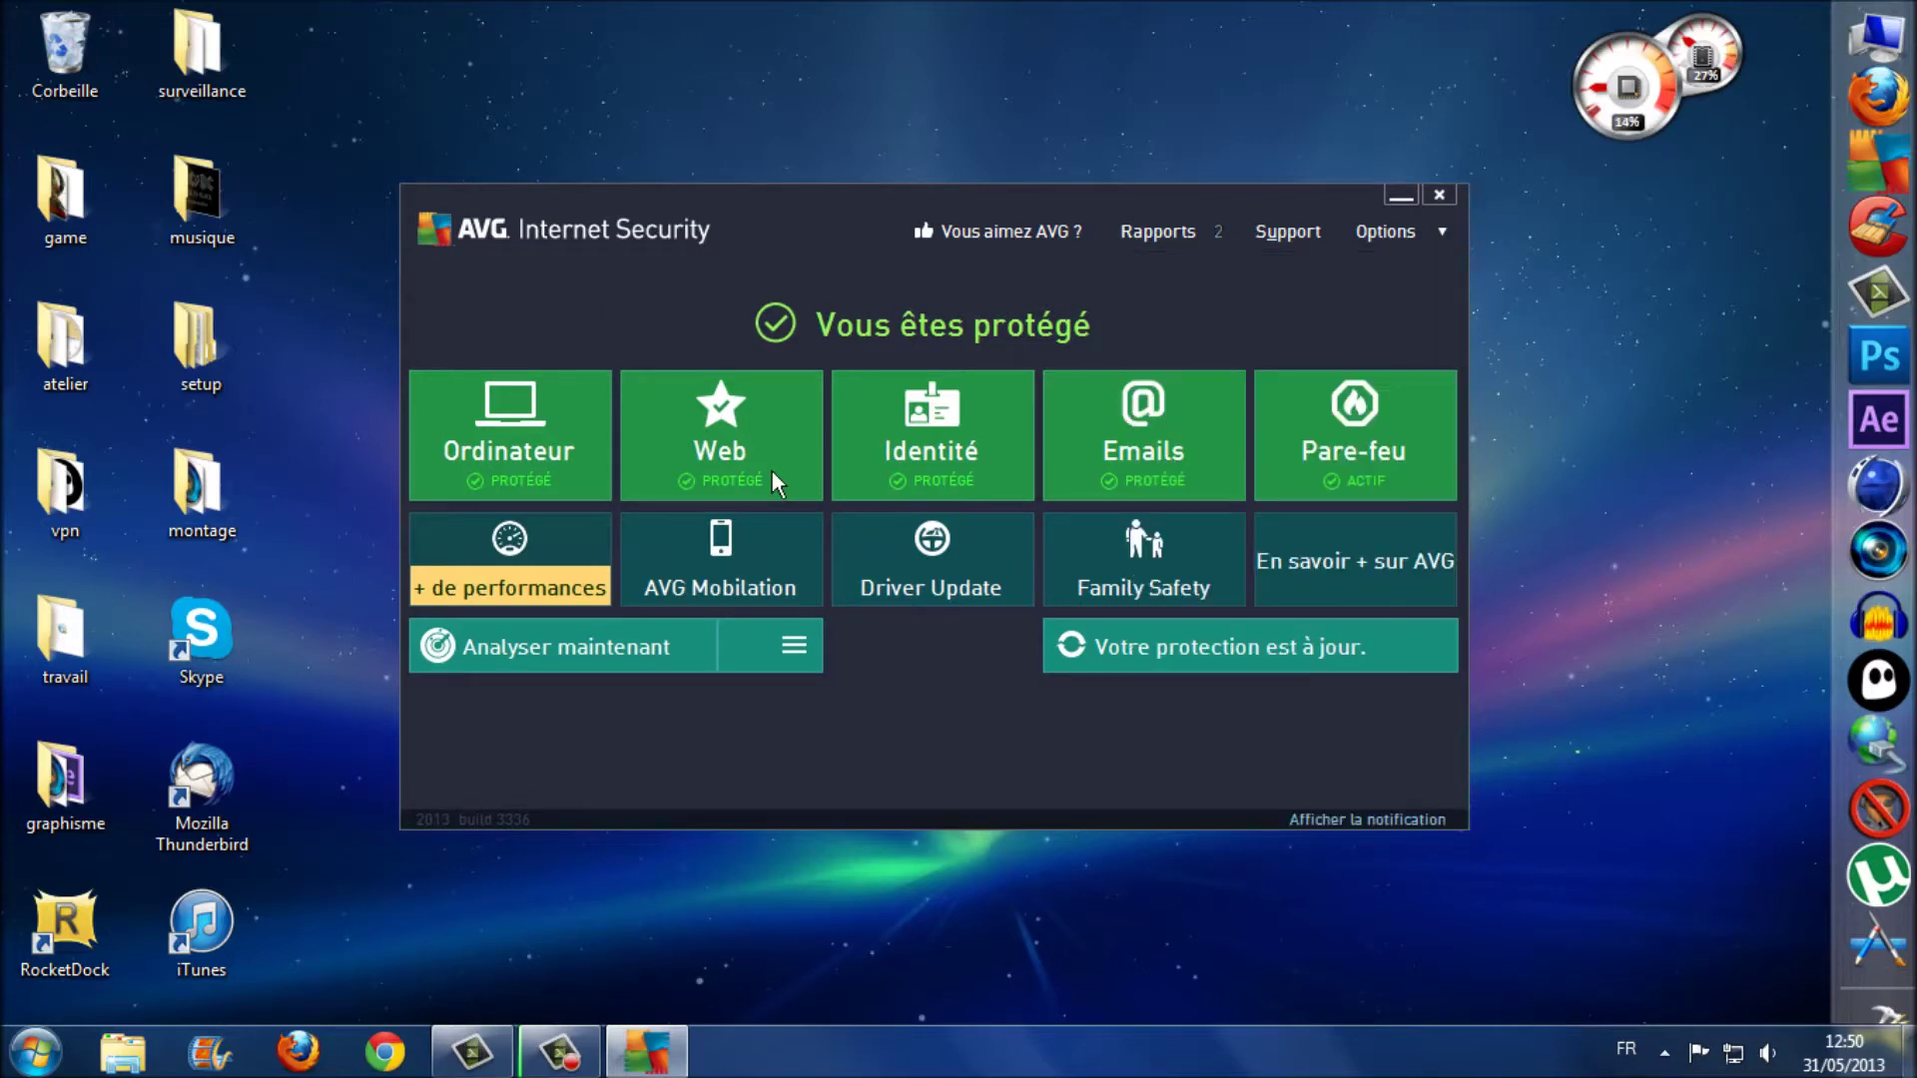
pyautogui.click(770, 434)
pyautogui.click(424, 307)
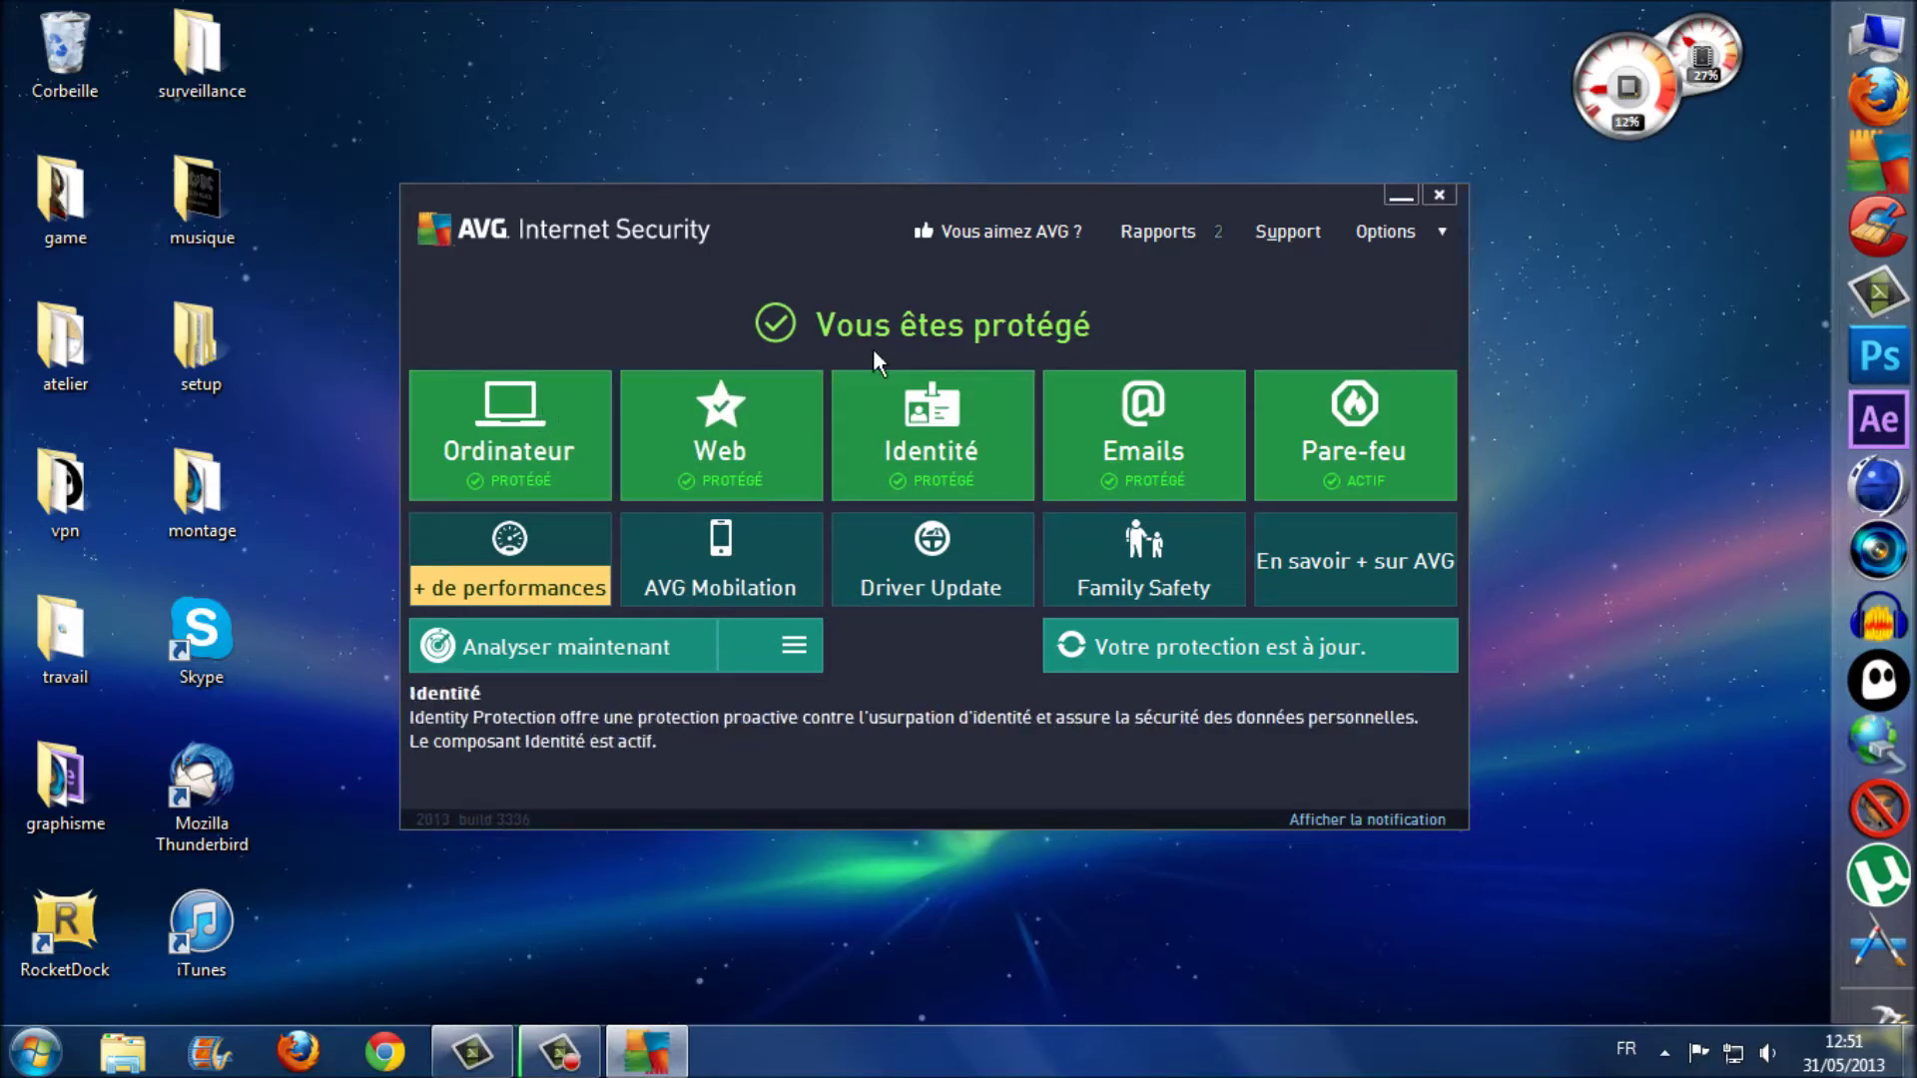
pyautogui.click(716, 415)
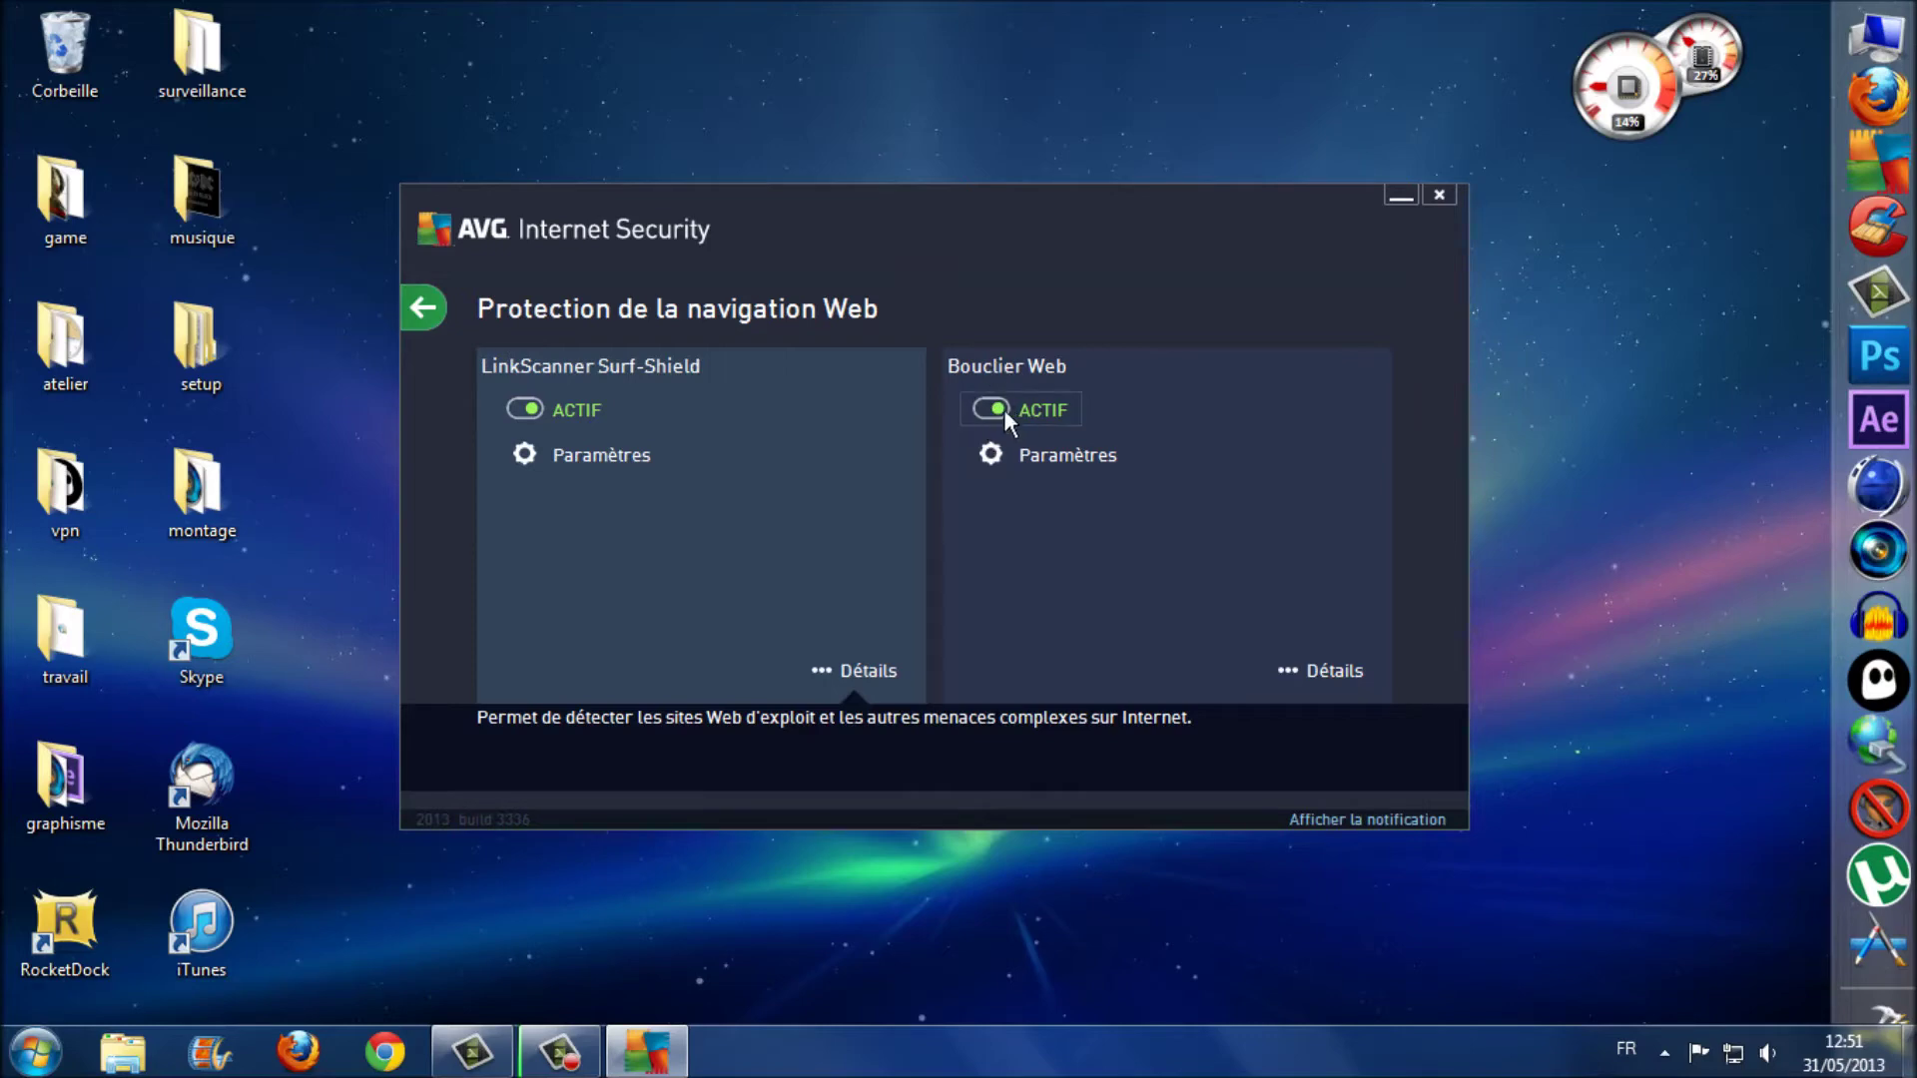
pyautogui.click(447, 309)
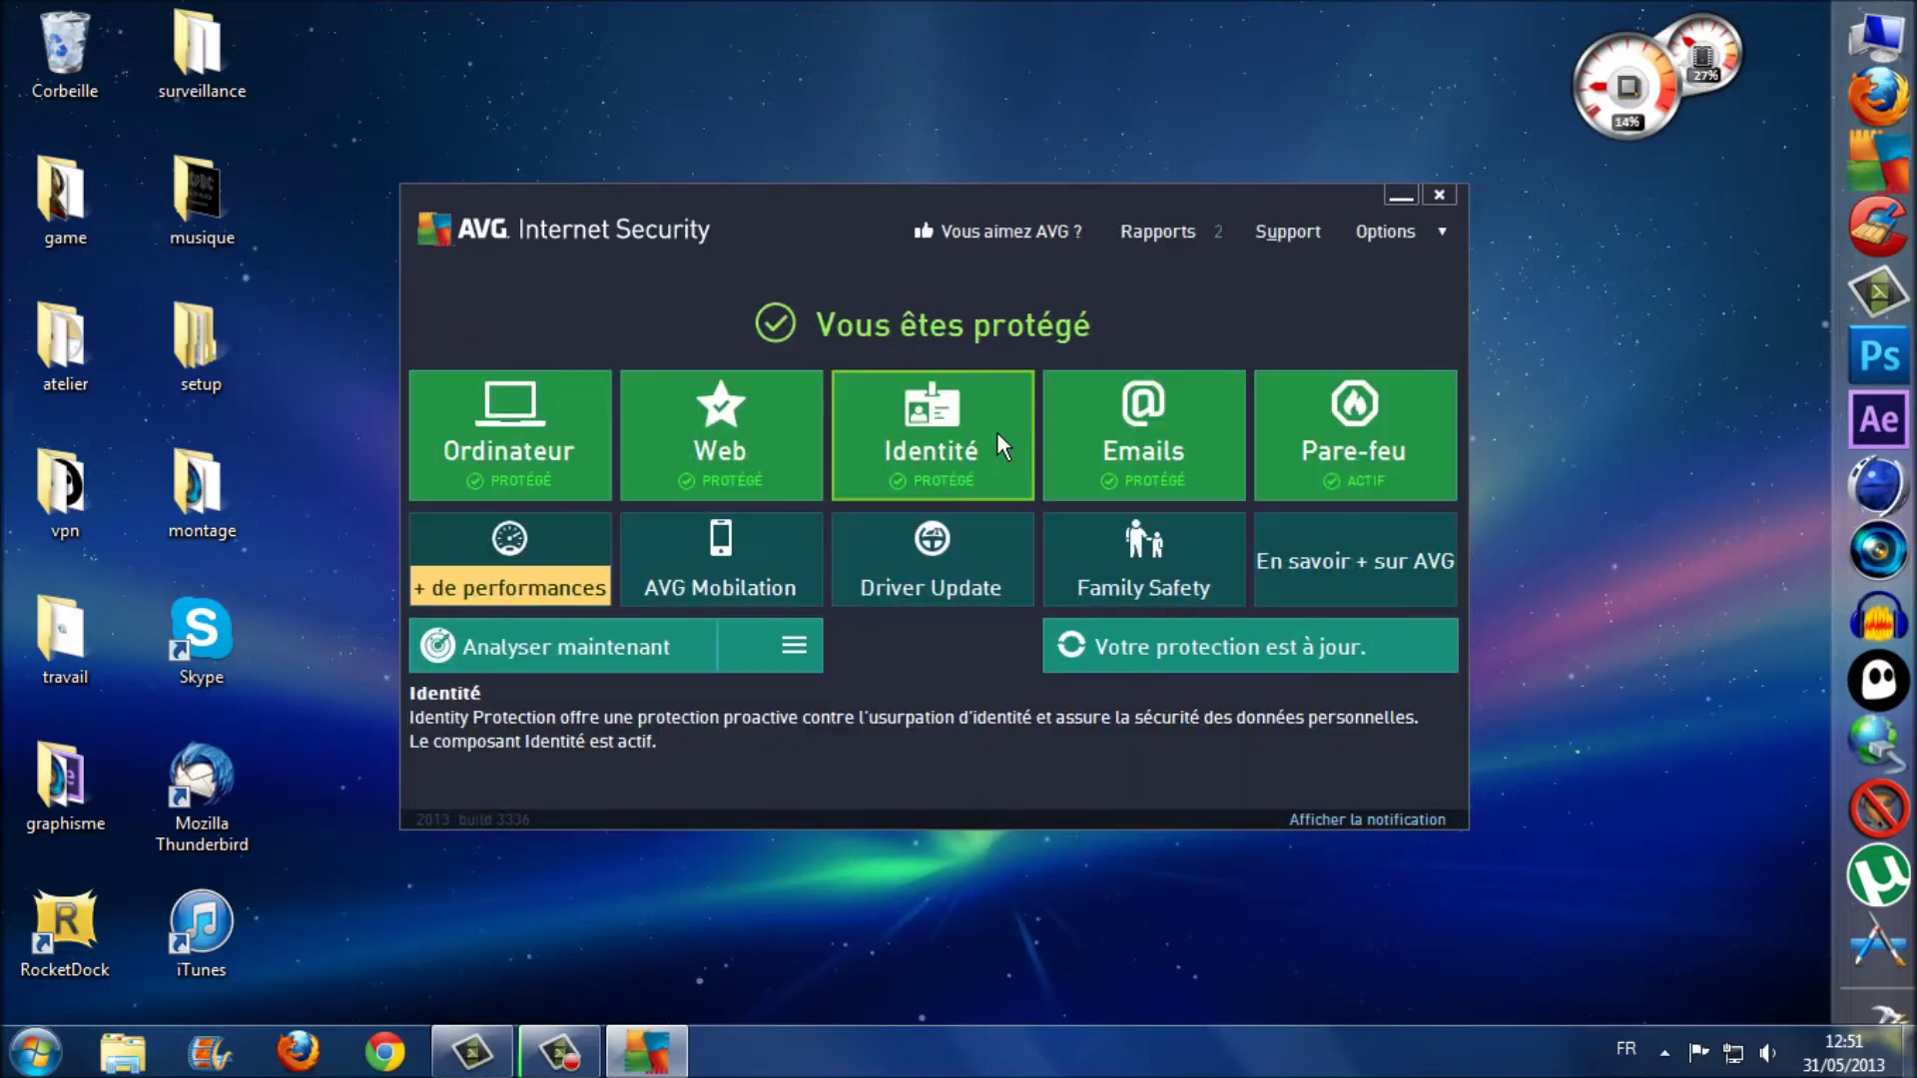
# Step: Examine the Identité, Emails and Pare-feu component pages, returning to the AVG overview after each
pyautogui.click(925, 423)
pyautogui.click(439, 308)
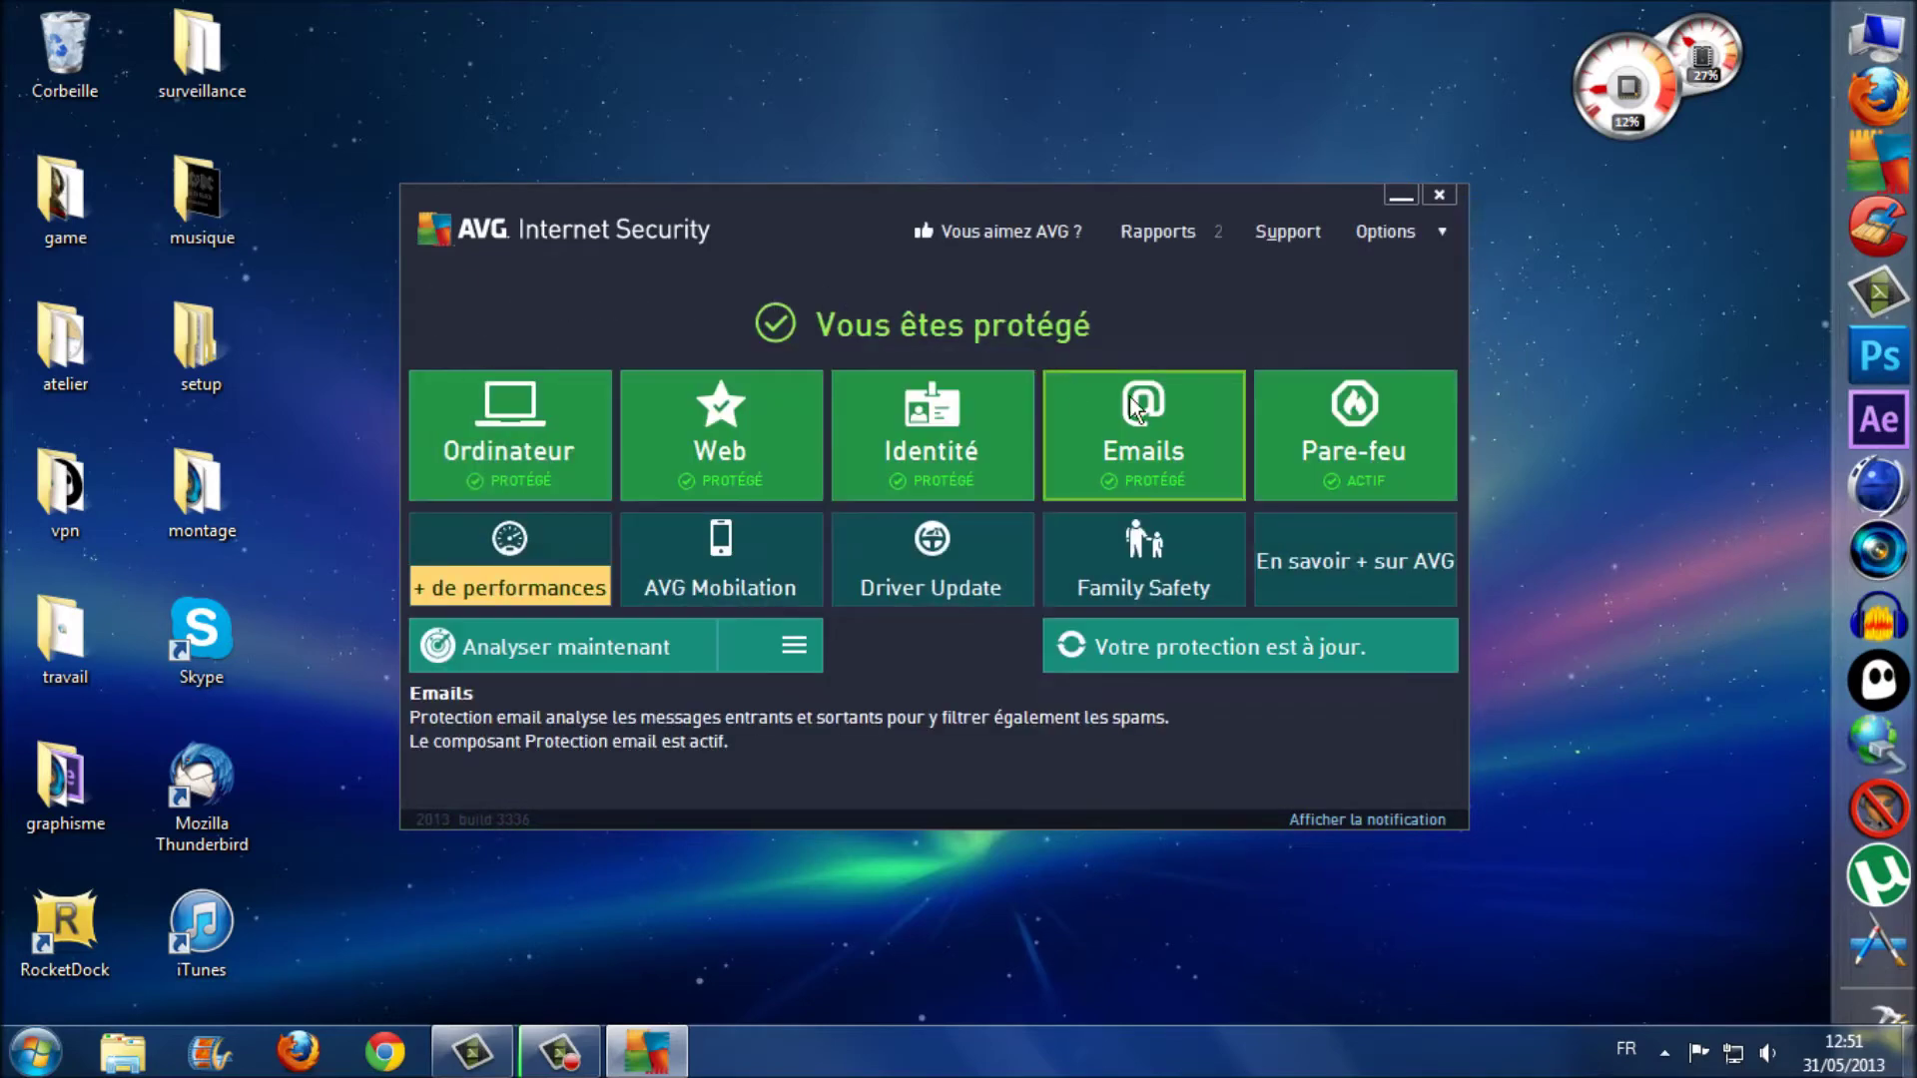
pyautogui.click(1093, 380)
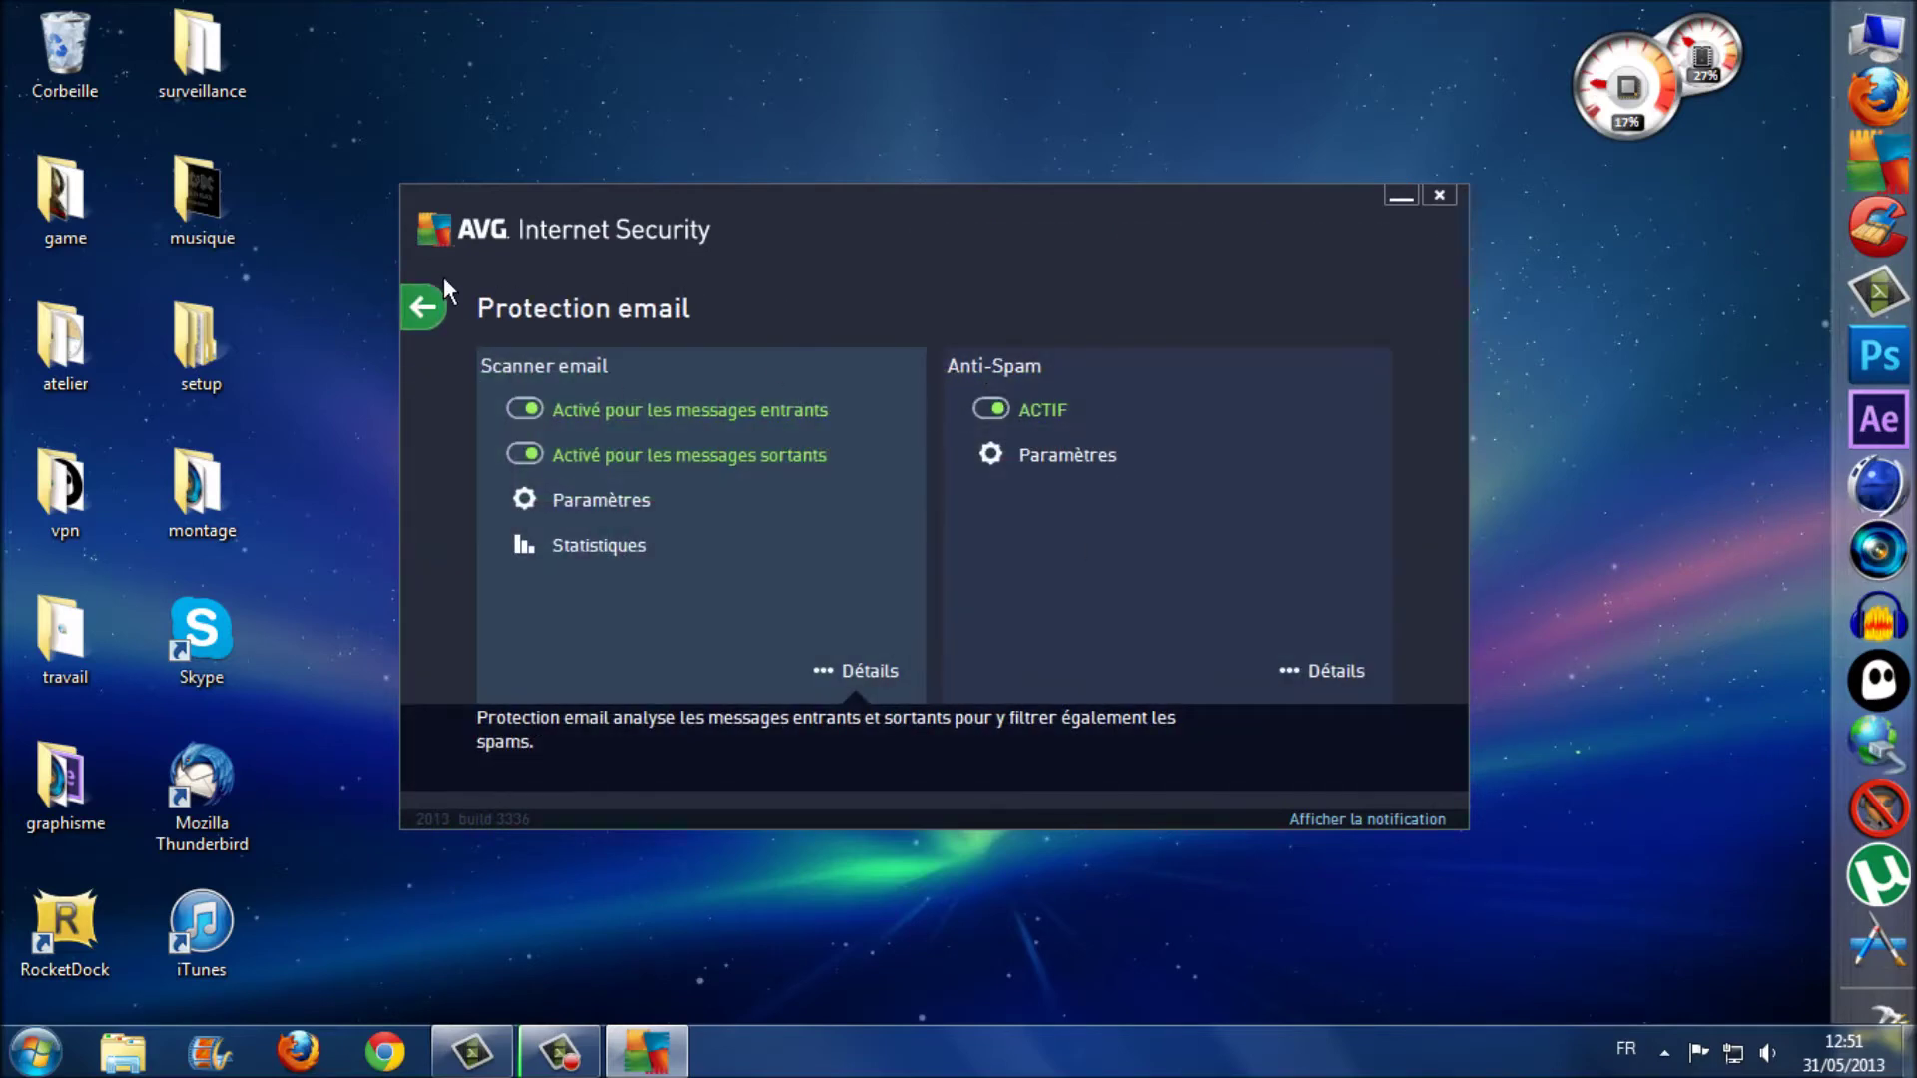
pyautogui.click(428, 309)
pyautogui.click(1453, 437)
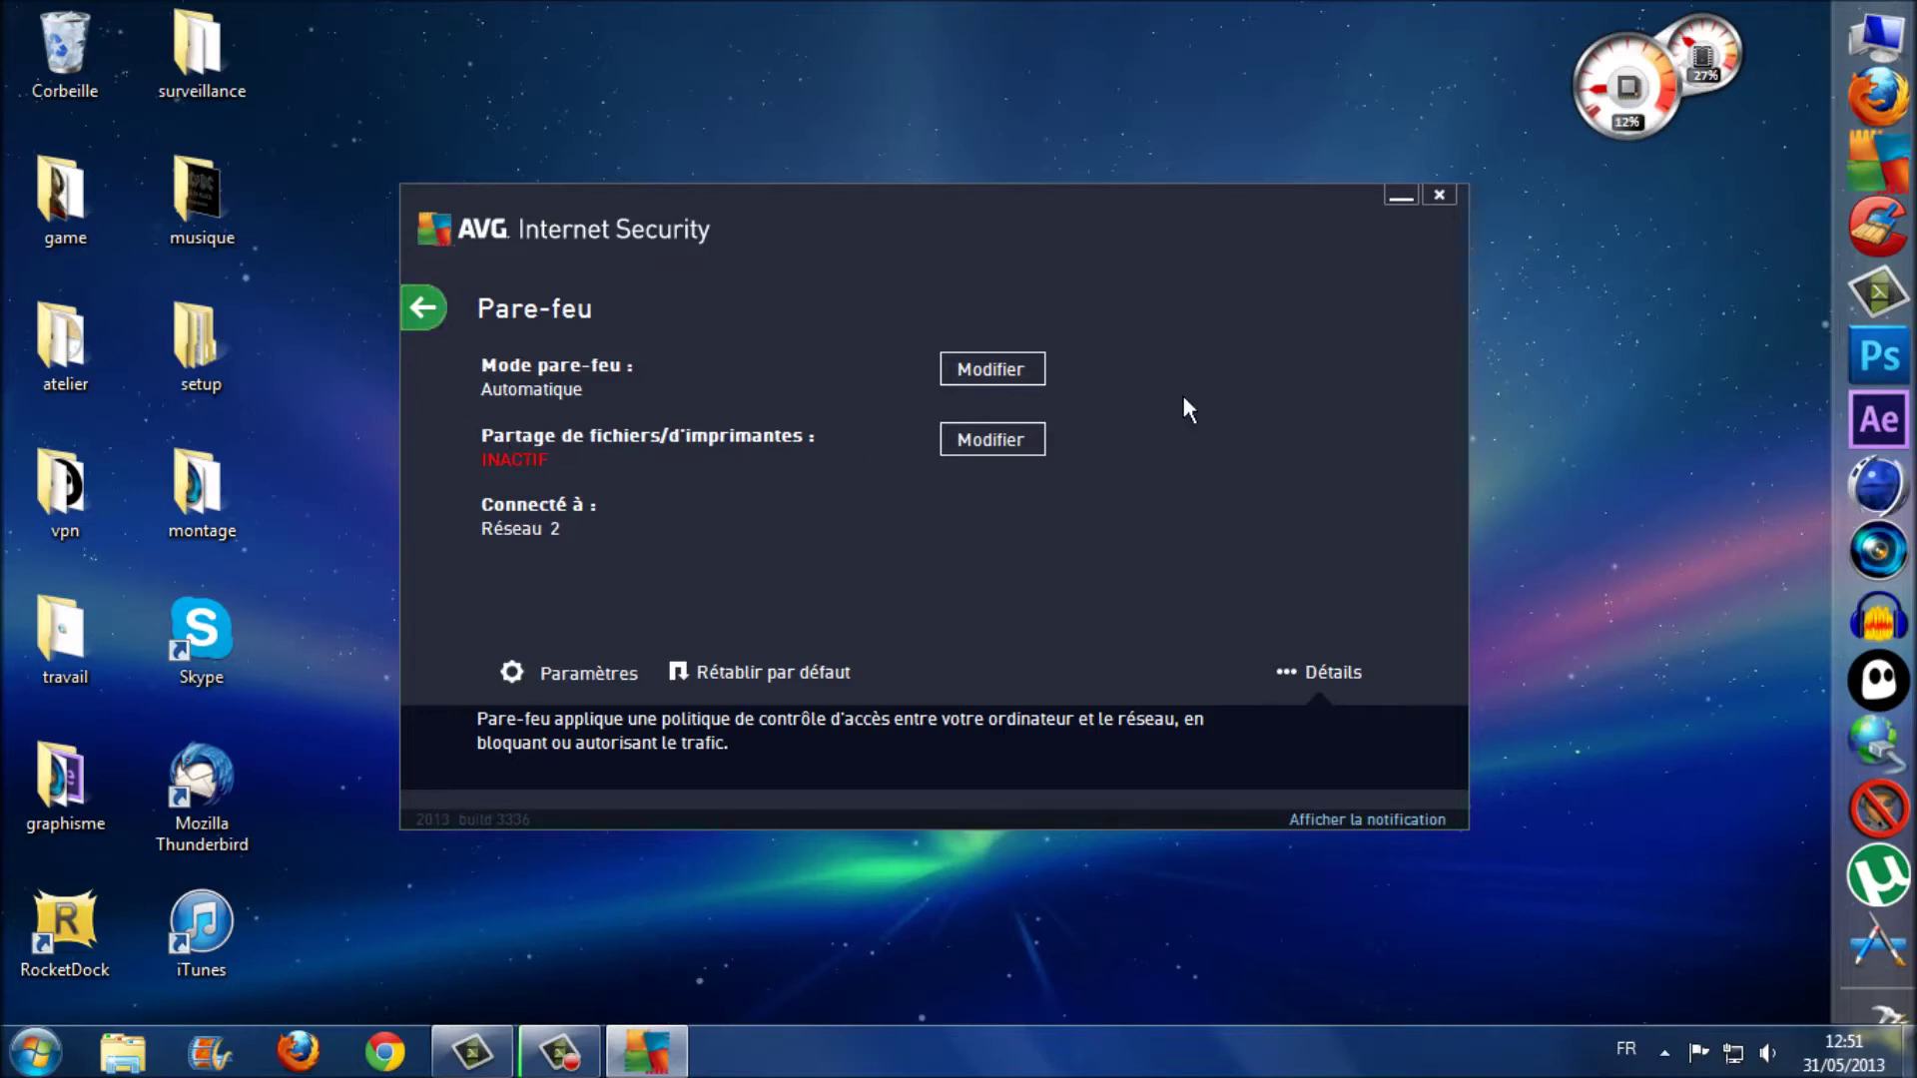
pyautogui.click(438, 301)
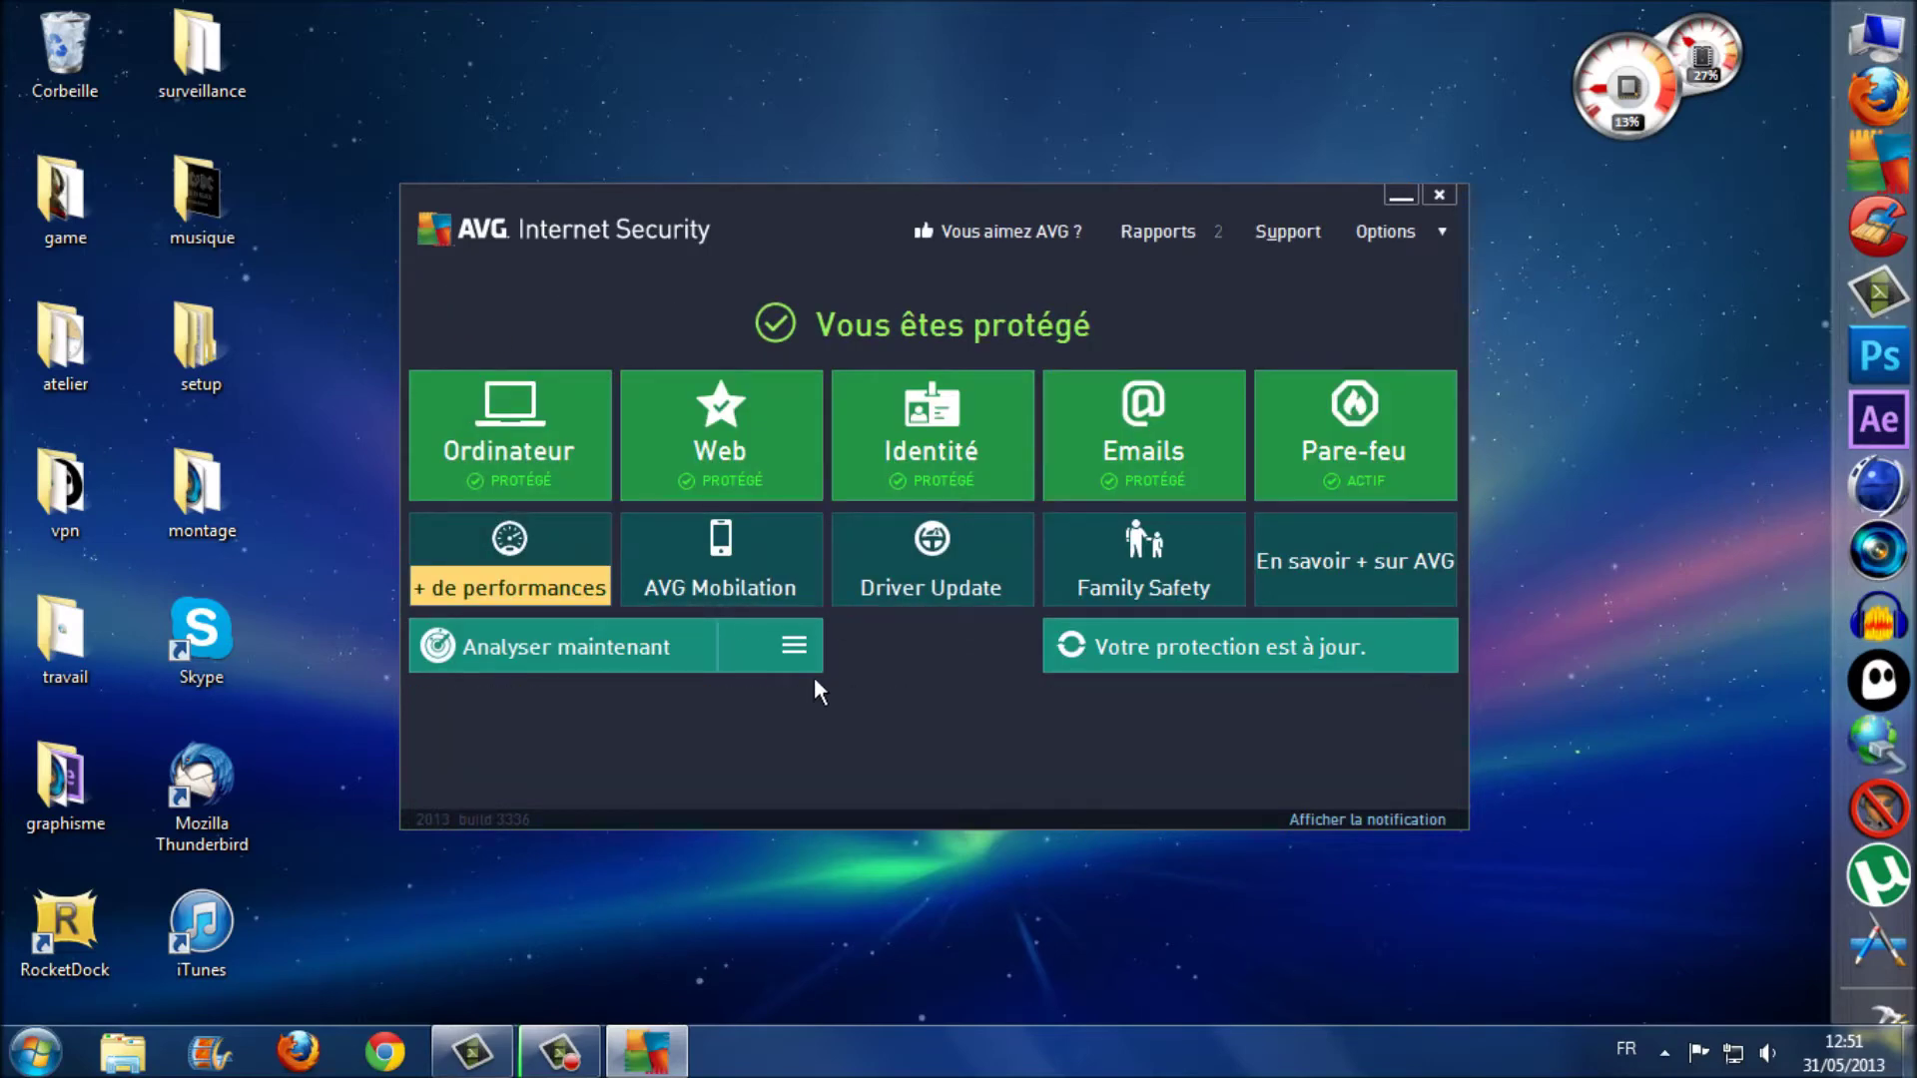
# Step: View the Quick Tune performance component and the AVG Mobilation web page, closing the browser to return to AVG
pyautogui.click(539, 548)
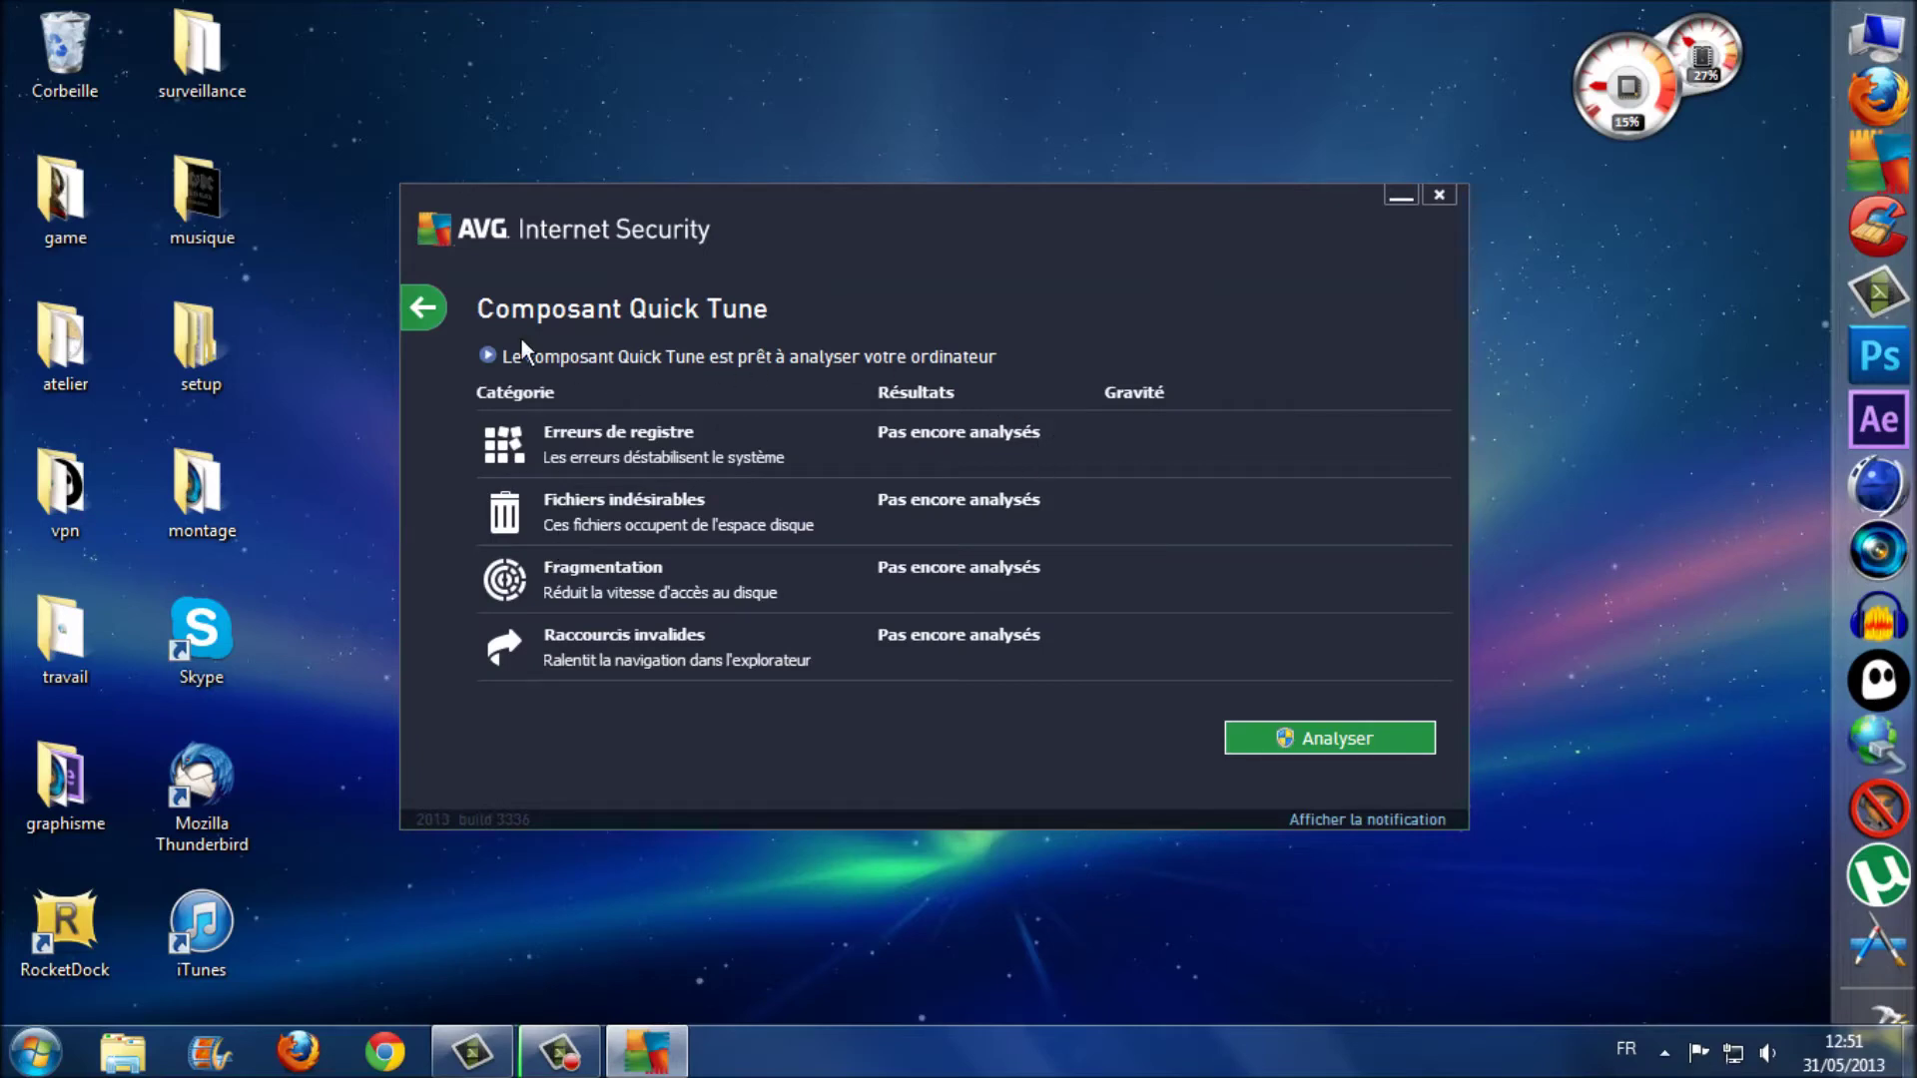
pyautogui.click(430, 309)
pyautogui.click(507, 577)
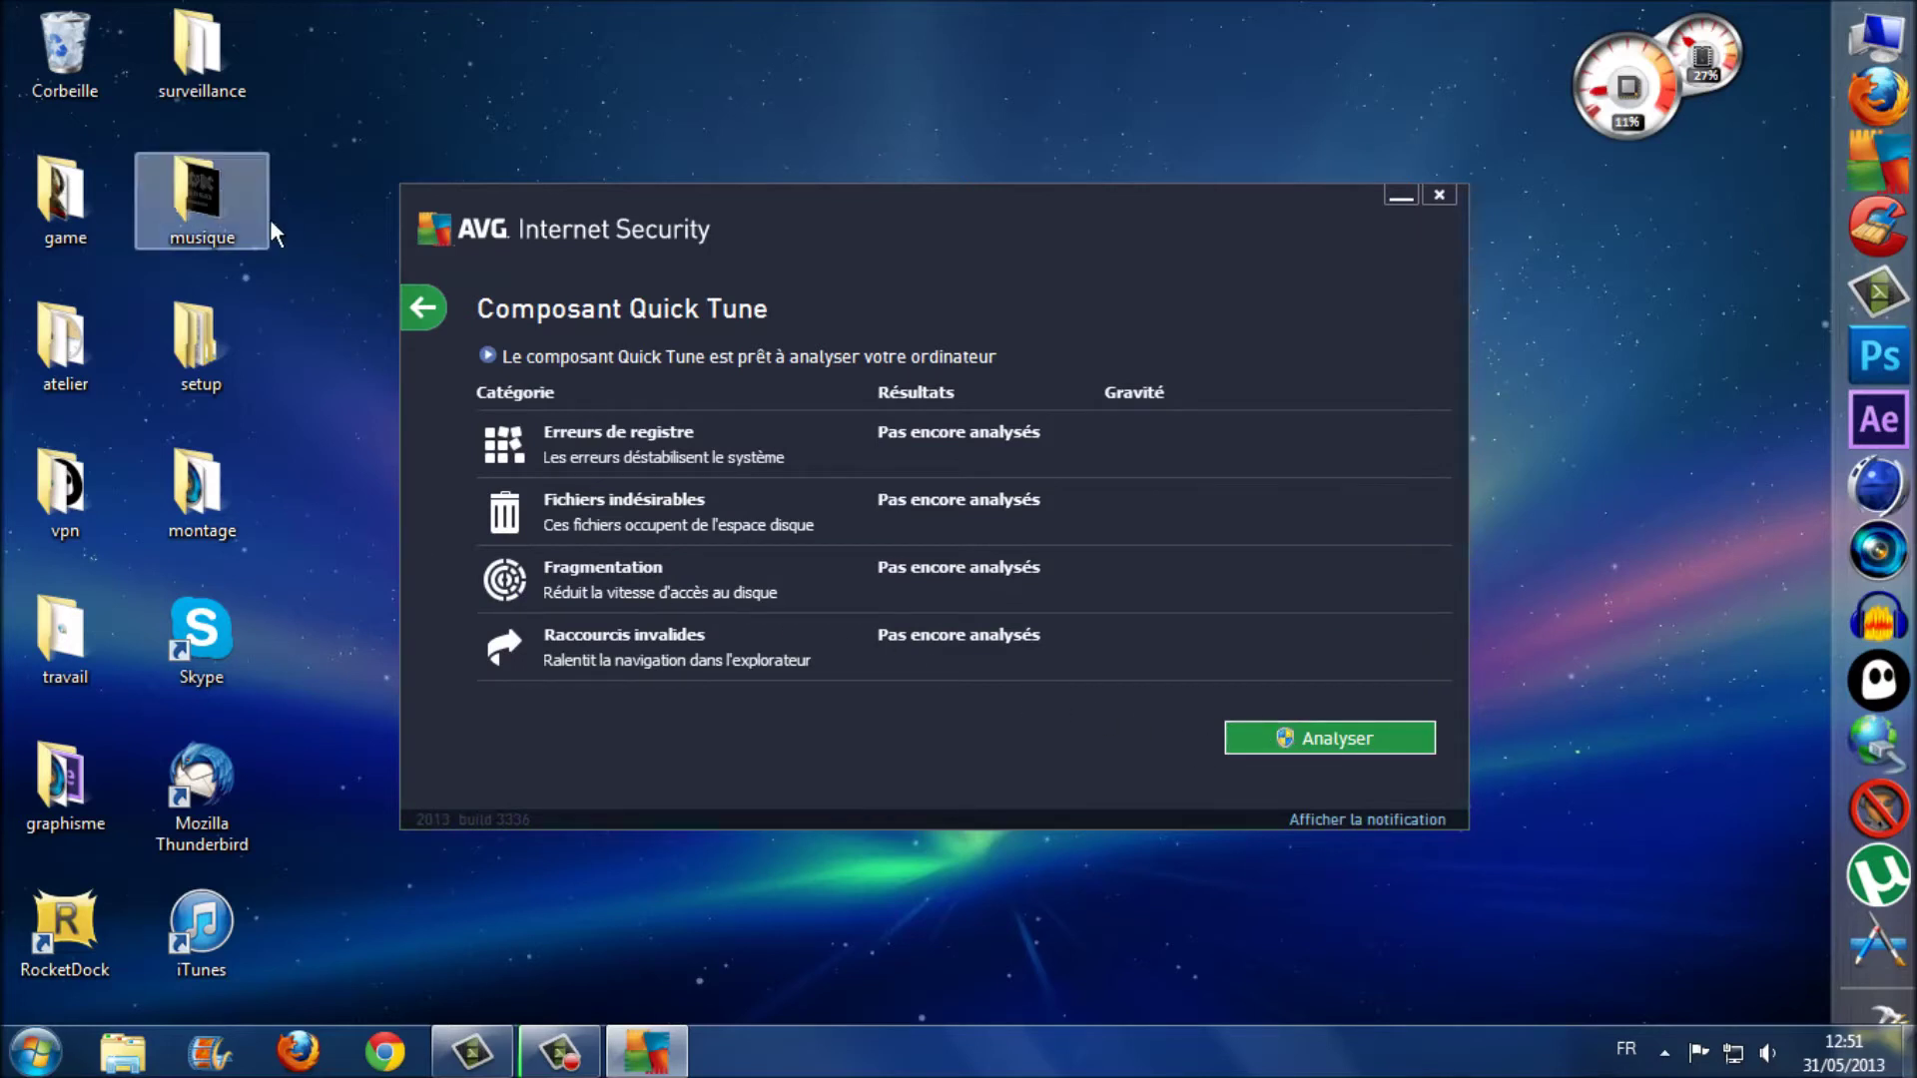
pyautogui.click(415, 307)
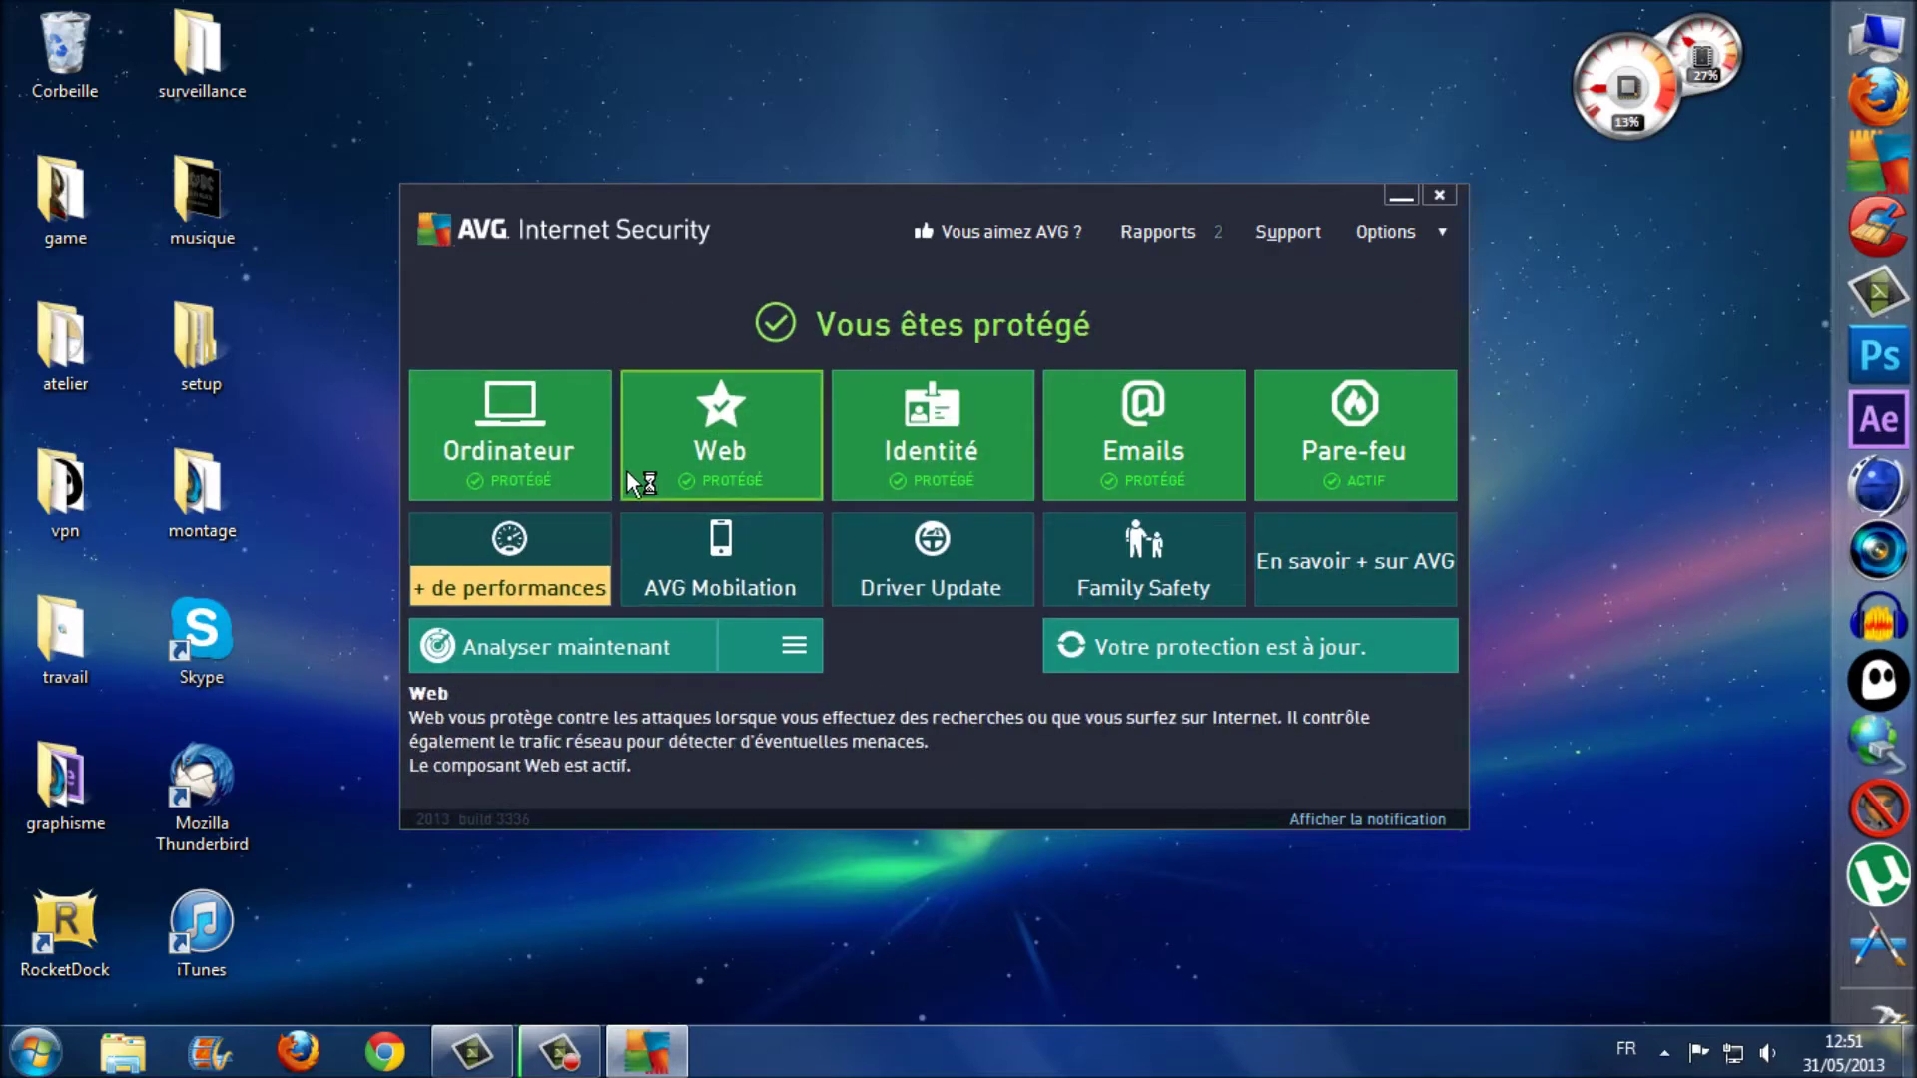
pyautogui.click(741, 565)
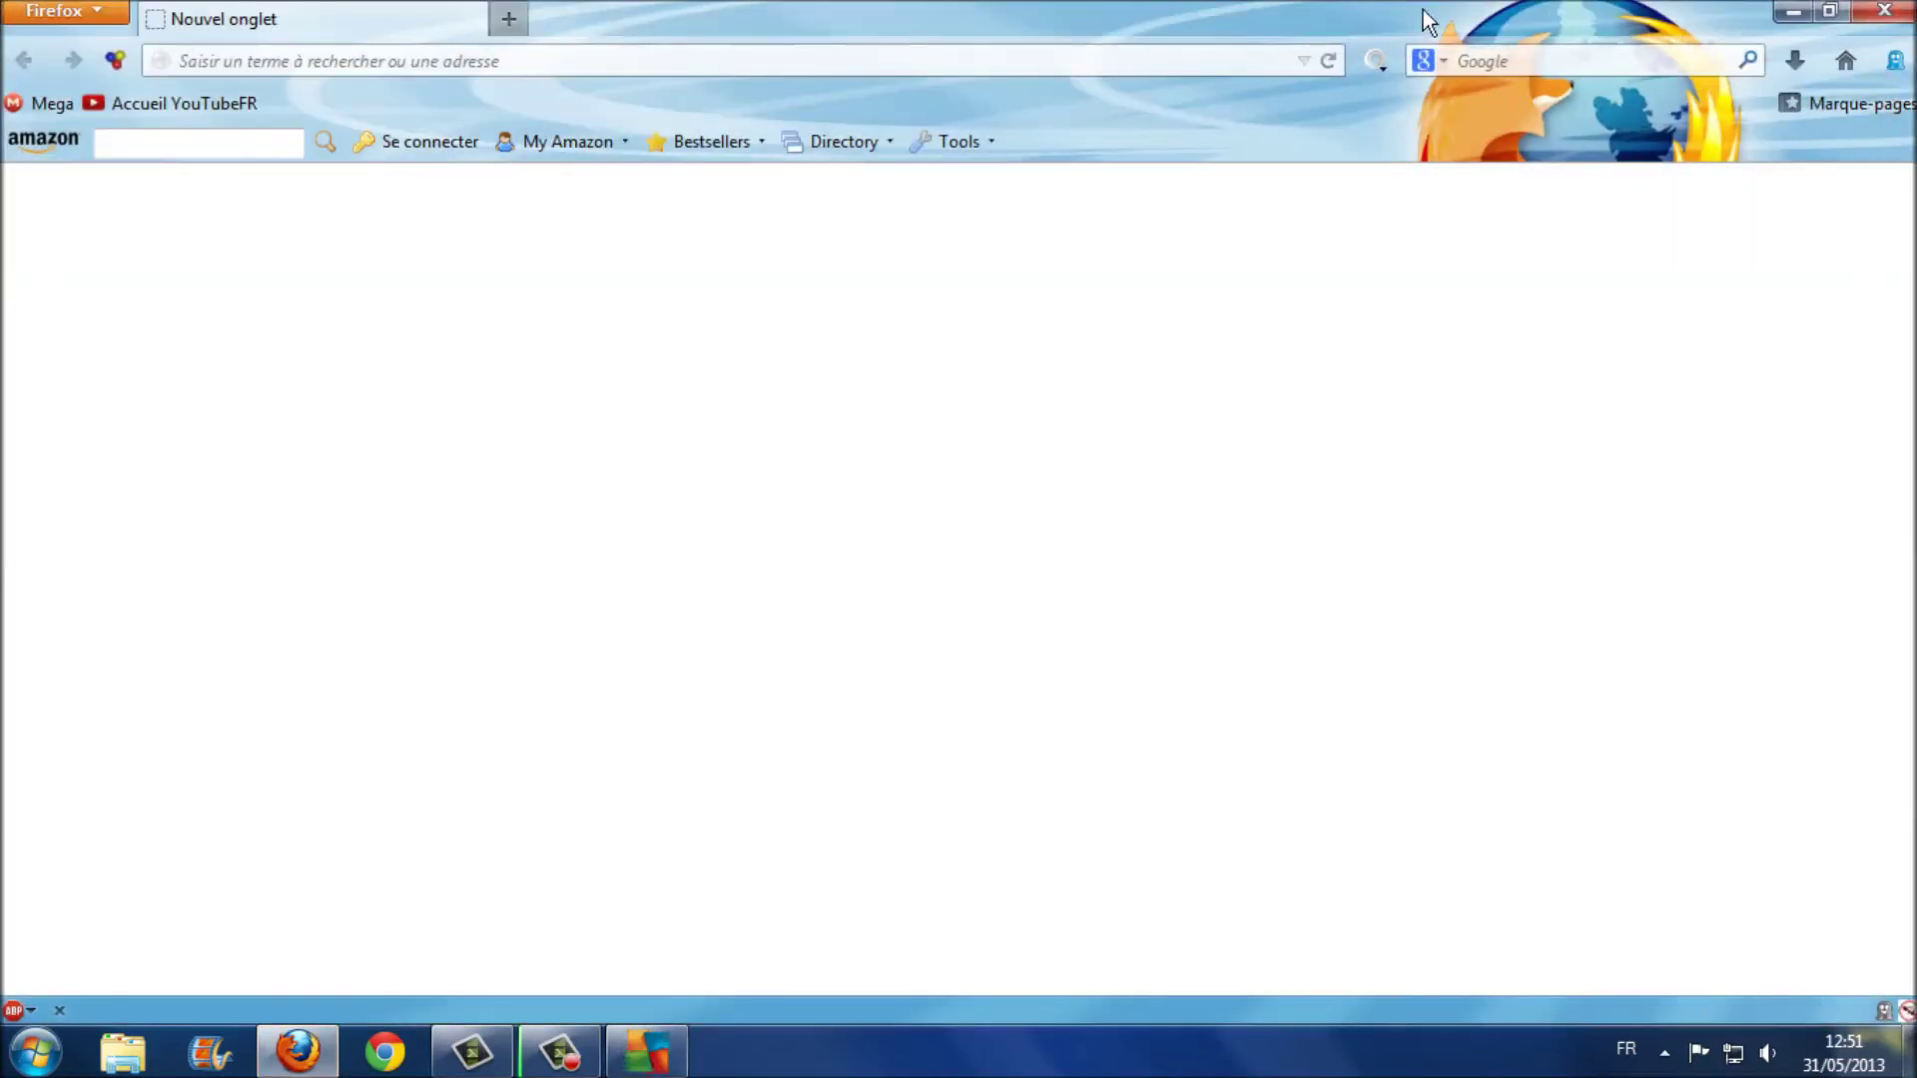
pyautogui.click(1885, 14)
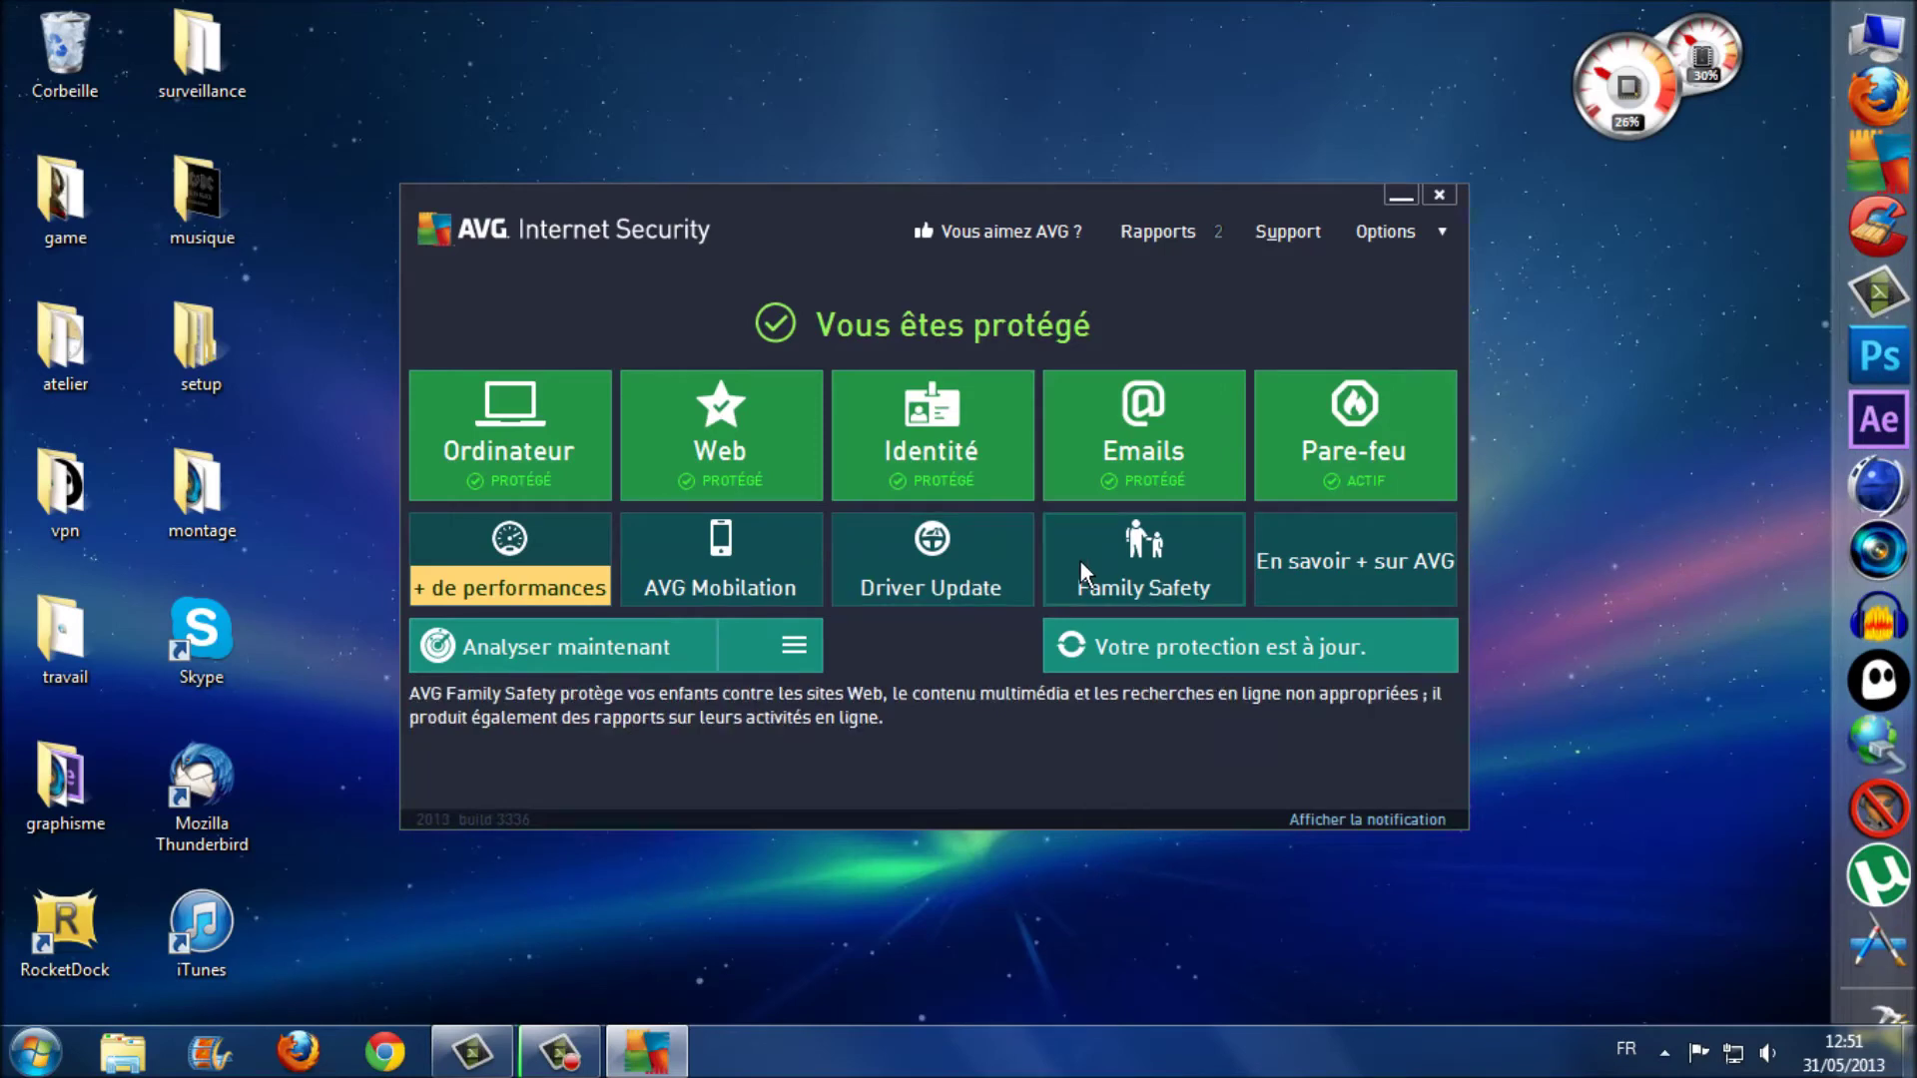
# Step: View the AVG Family Safety offer and the scan options page, returning to the overview after each
pyautogui.click(1134, 535)
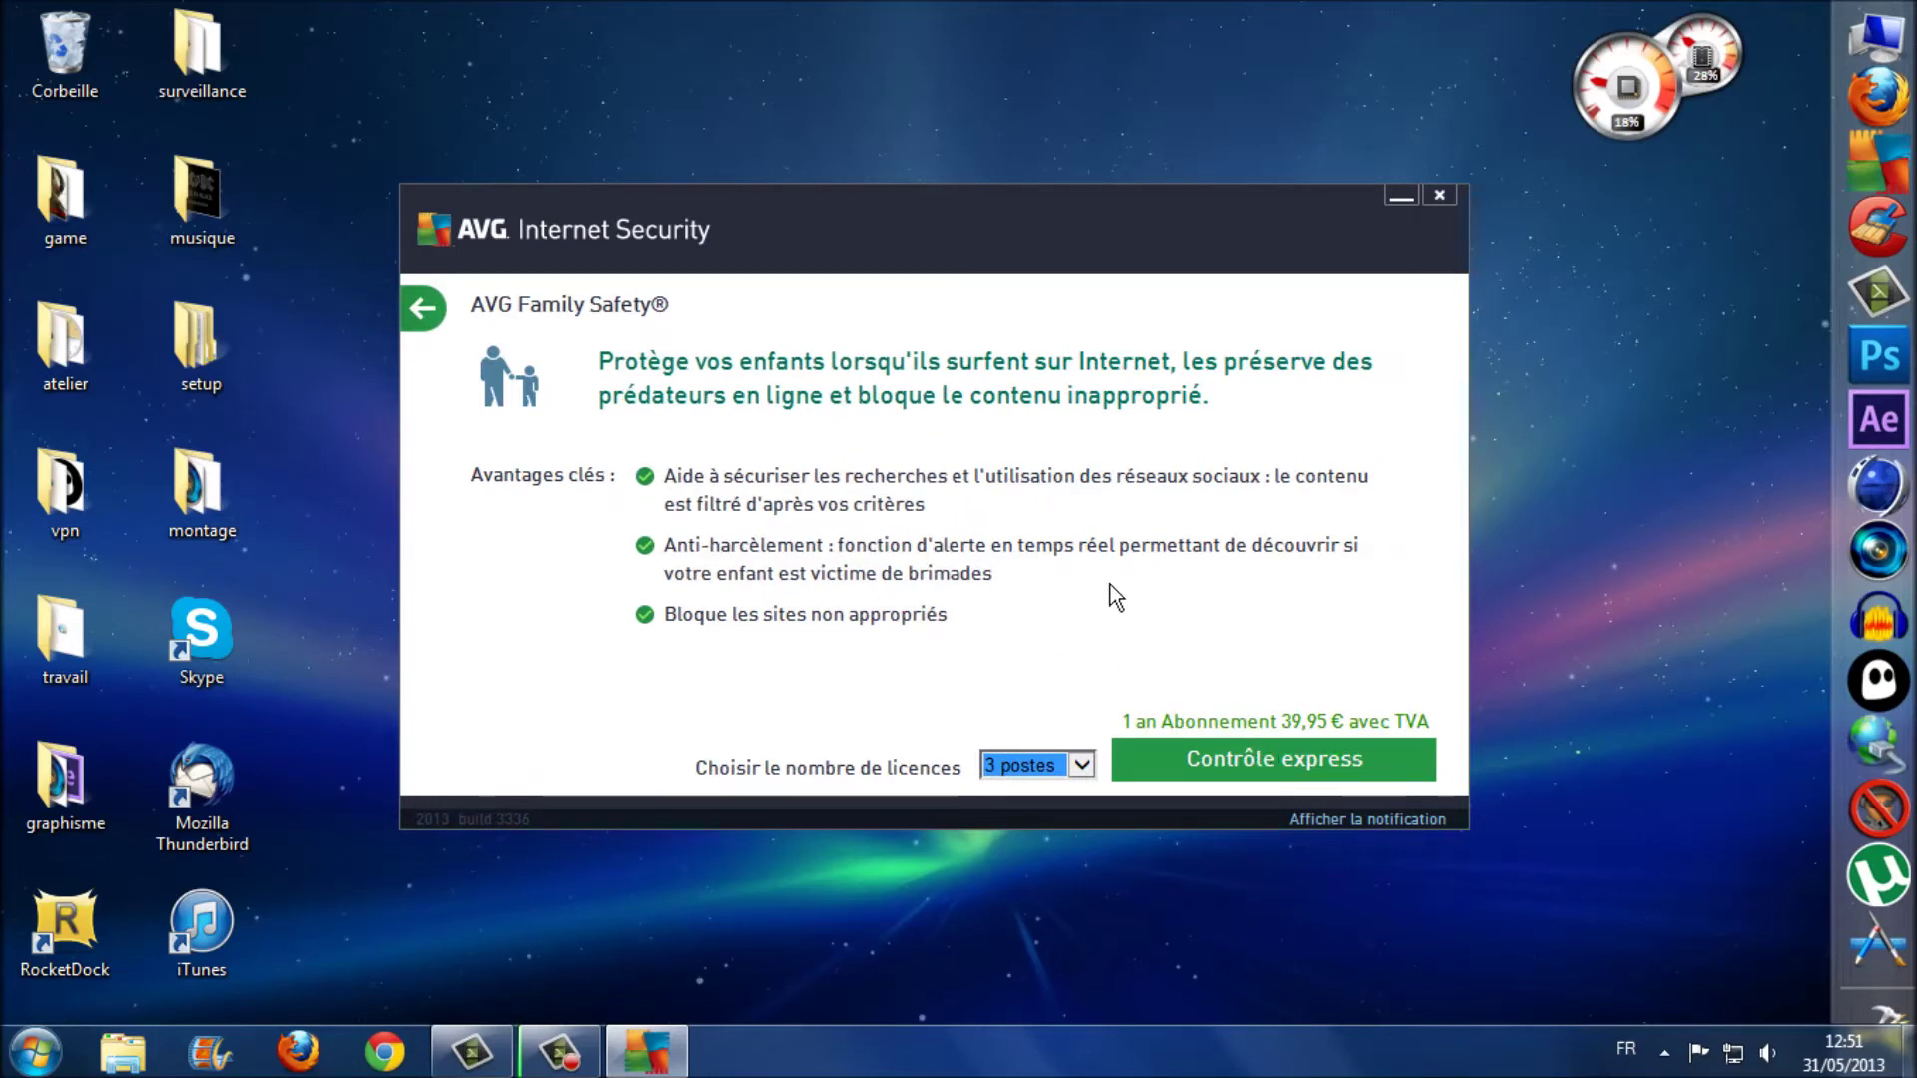
pyautogui.click(1125, 717)
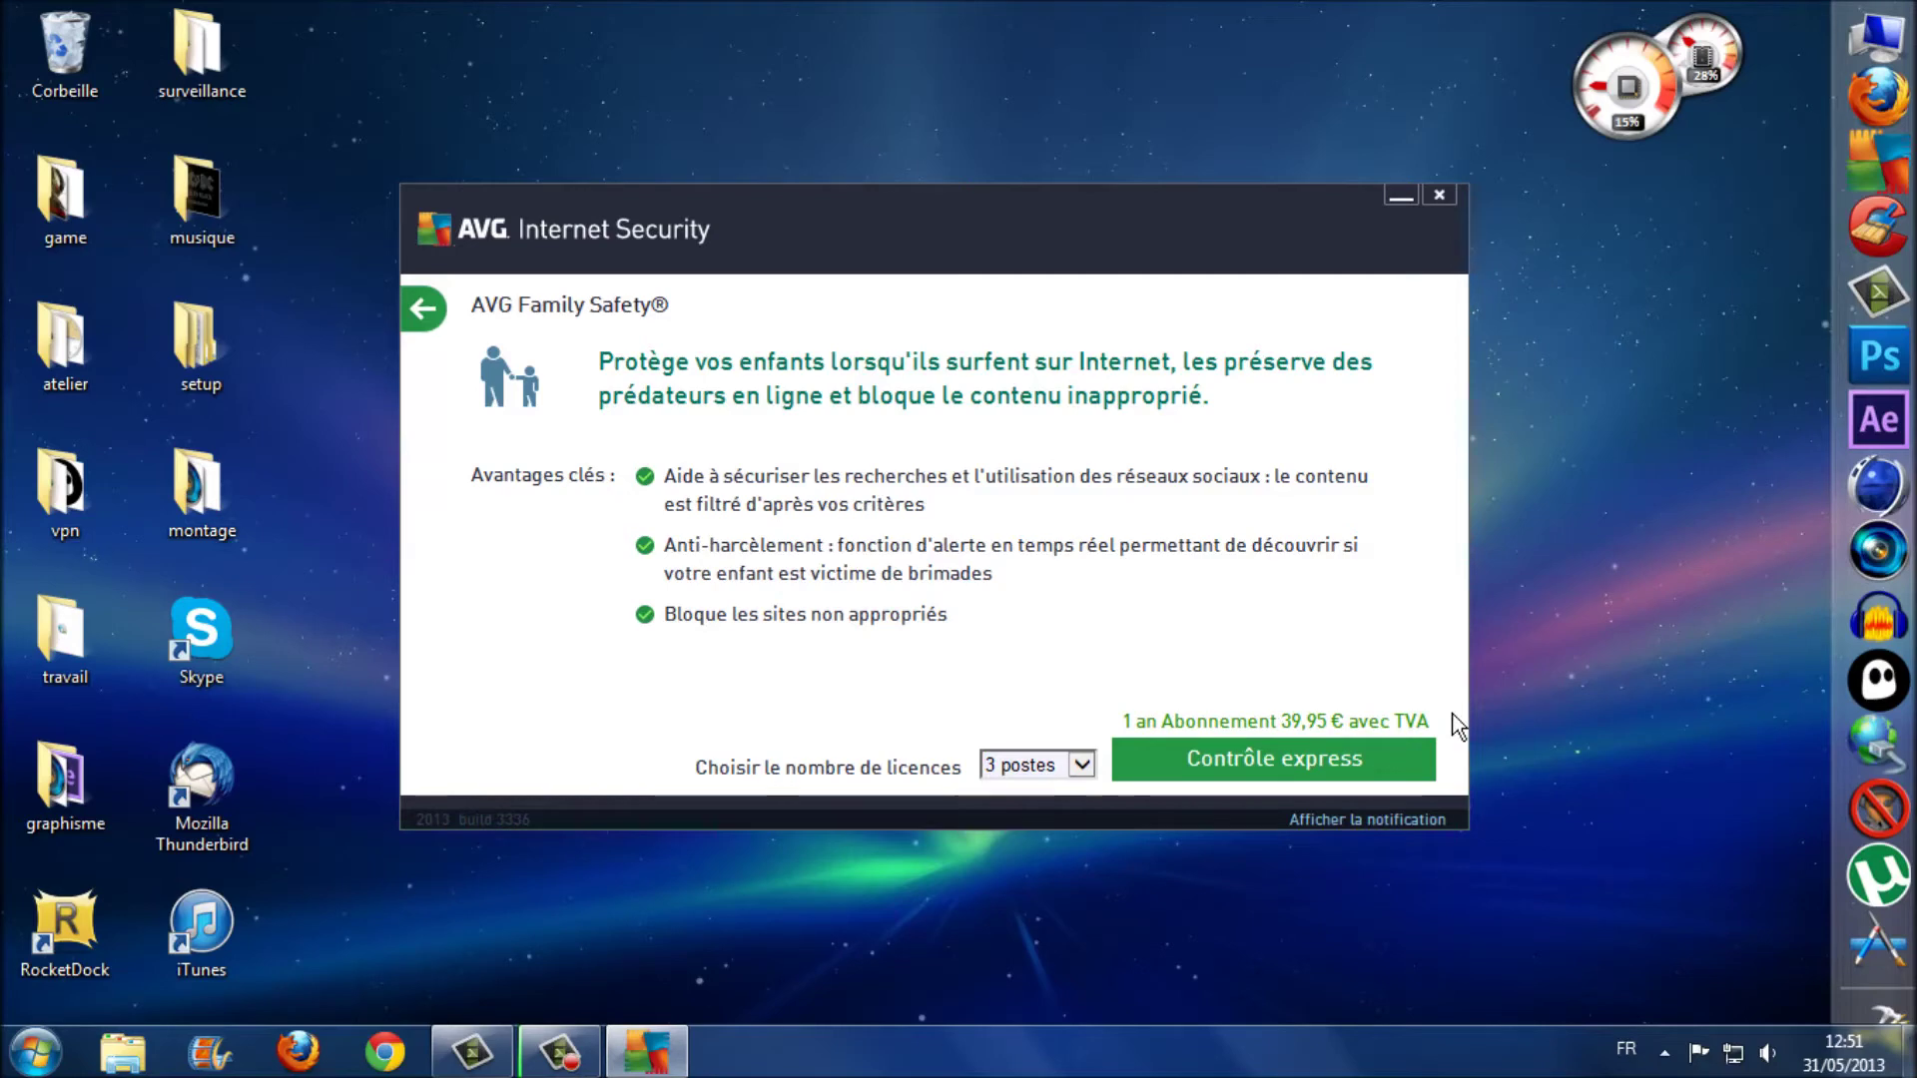
pyautogui.click(419, 316)
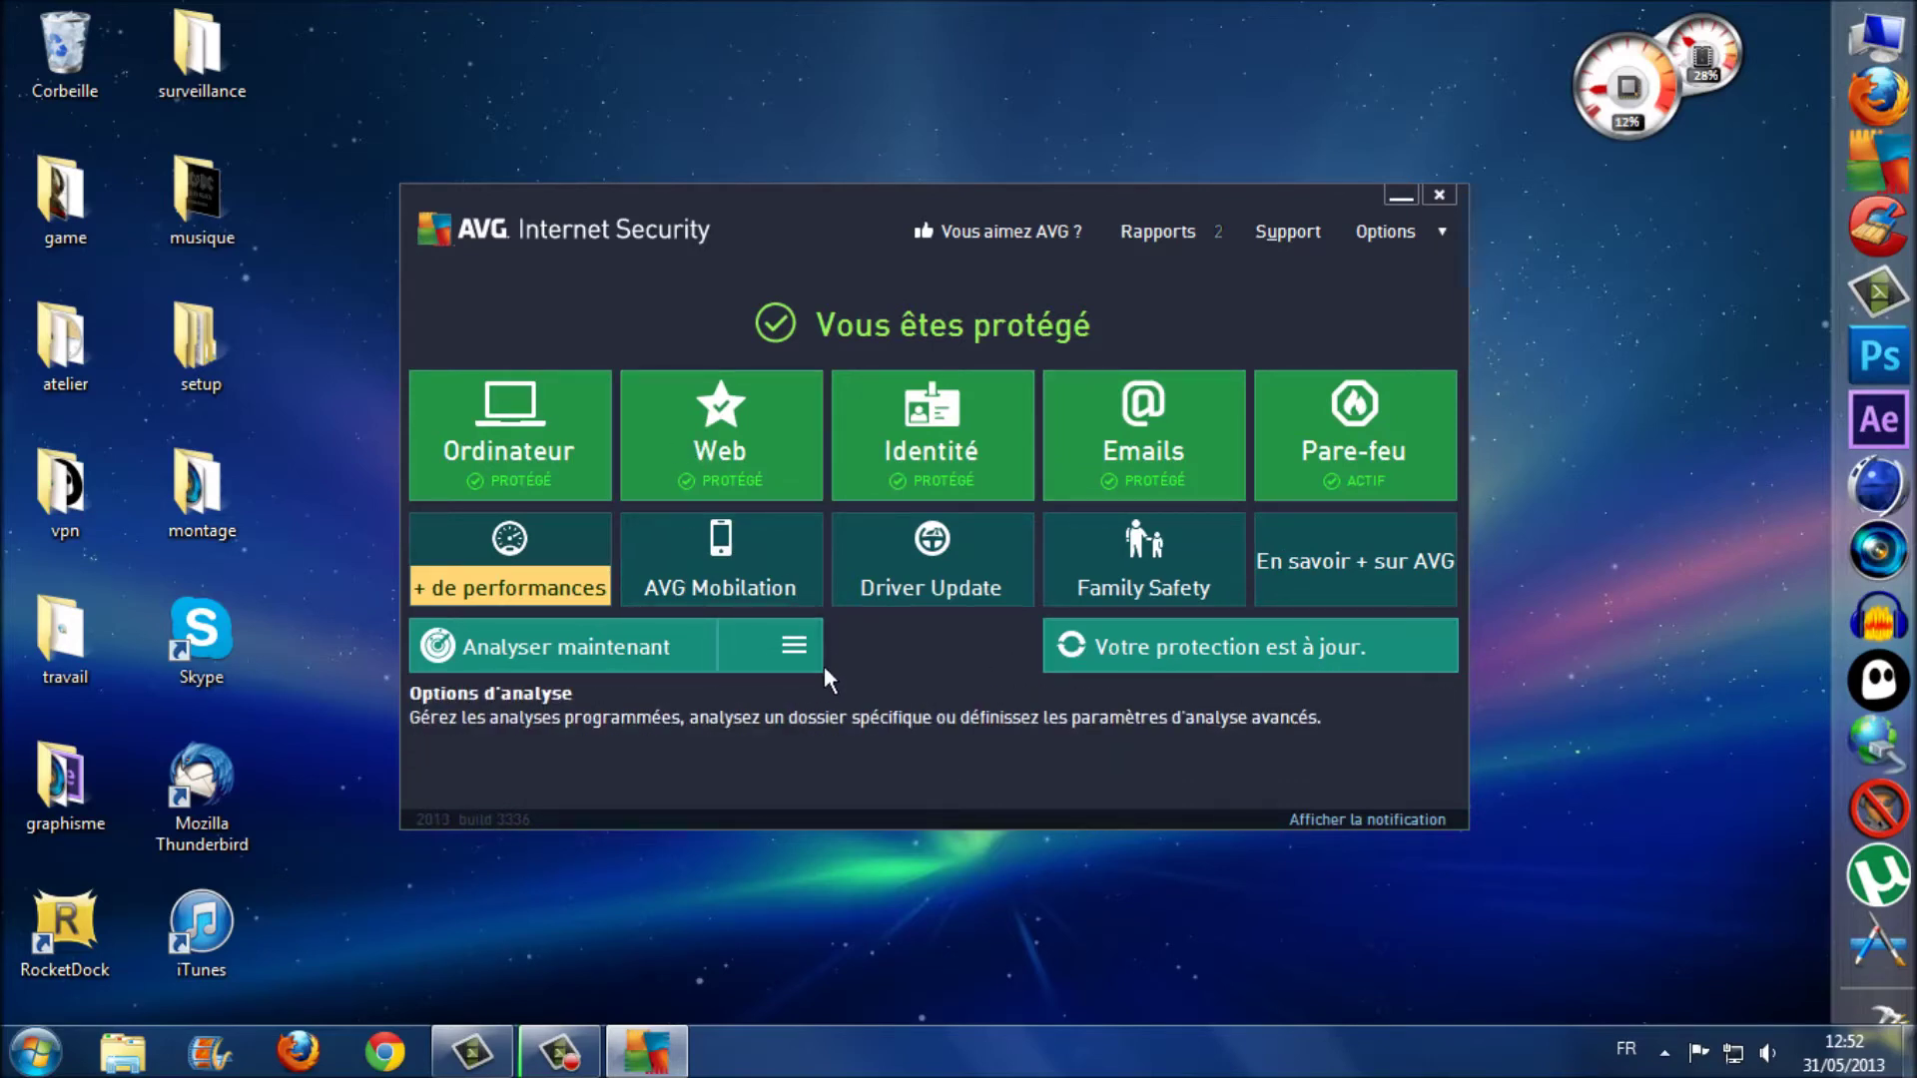
pyautogui.click(791, 651)
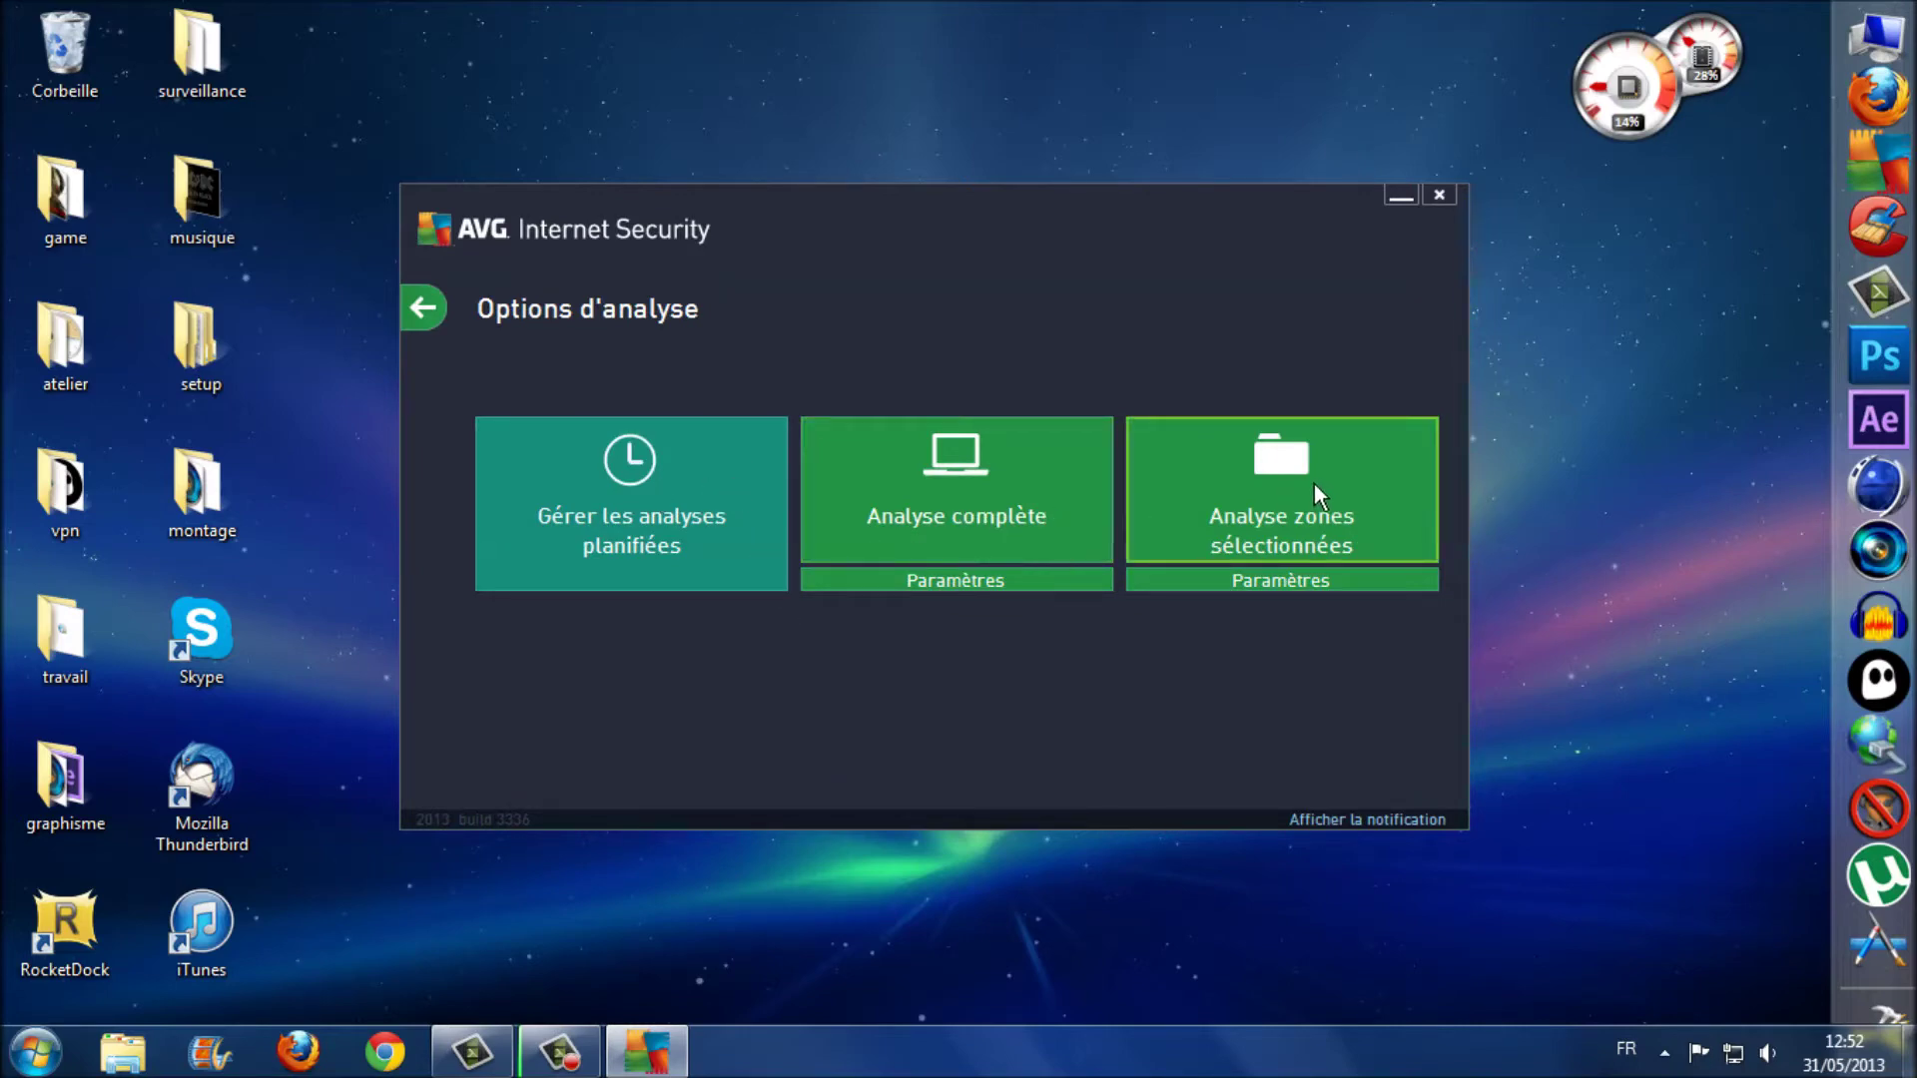
pyautogui.click(433, 296)
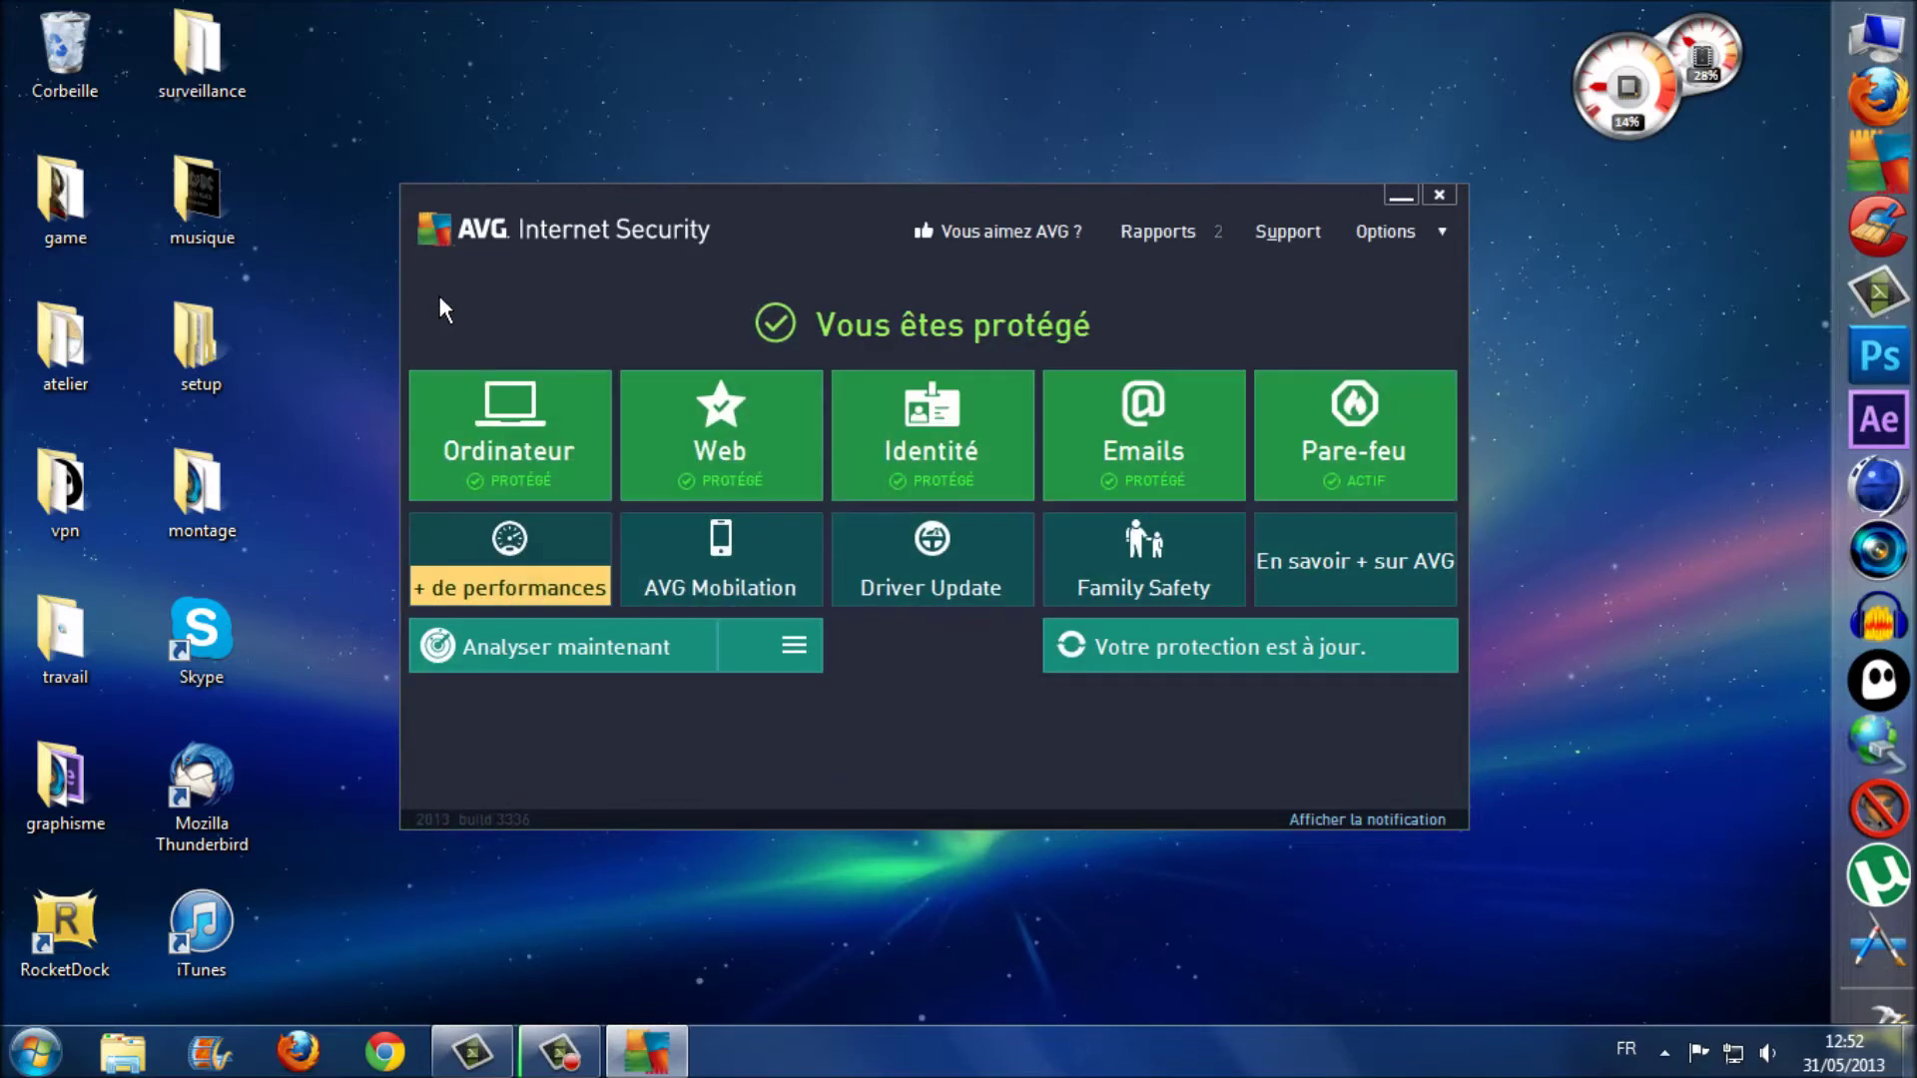
# Step: Open the advanced settings and view the Sons and Désactiver provisoirement la protection AVG pages
pyautogui.click(1441, 230)
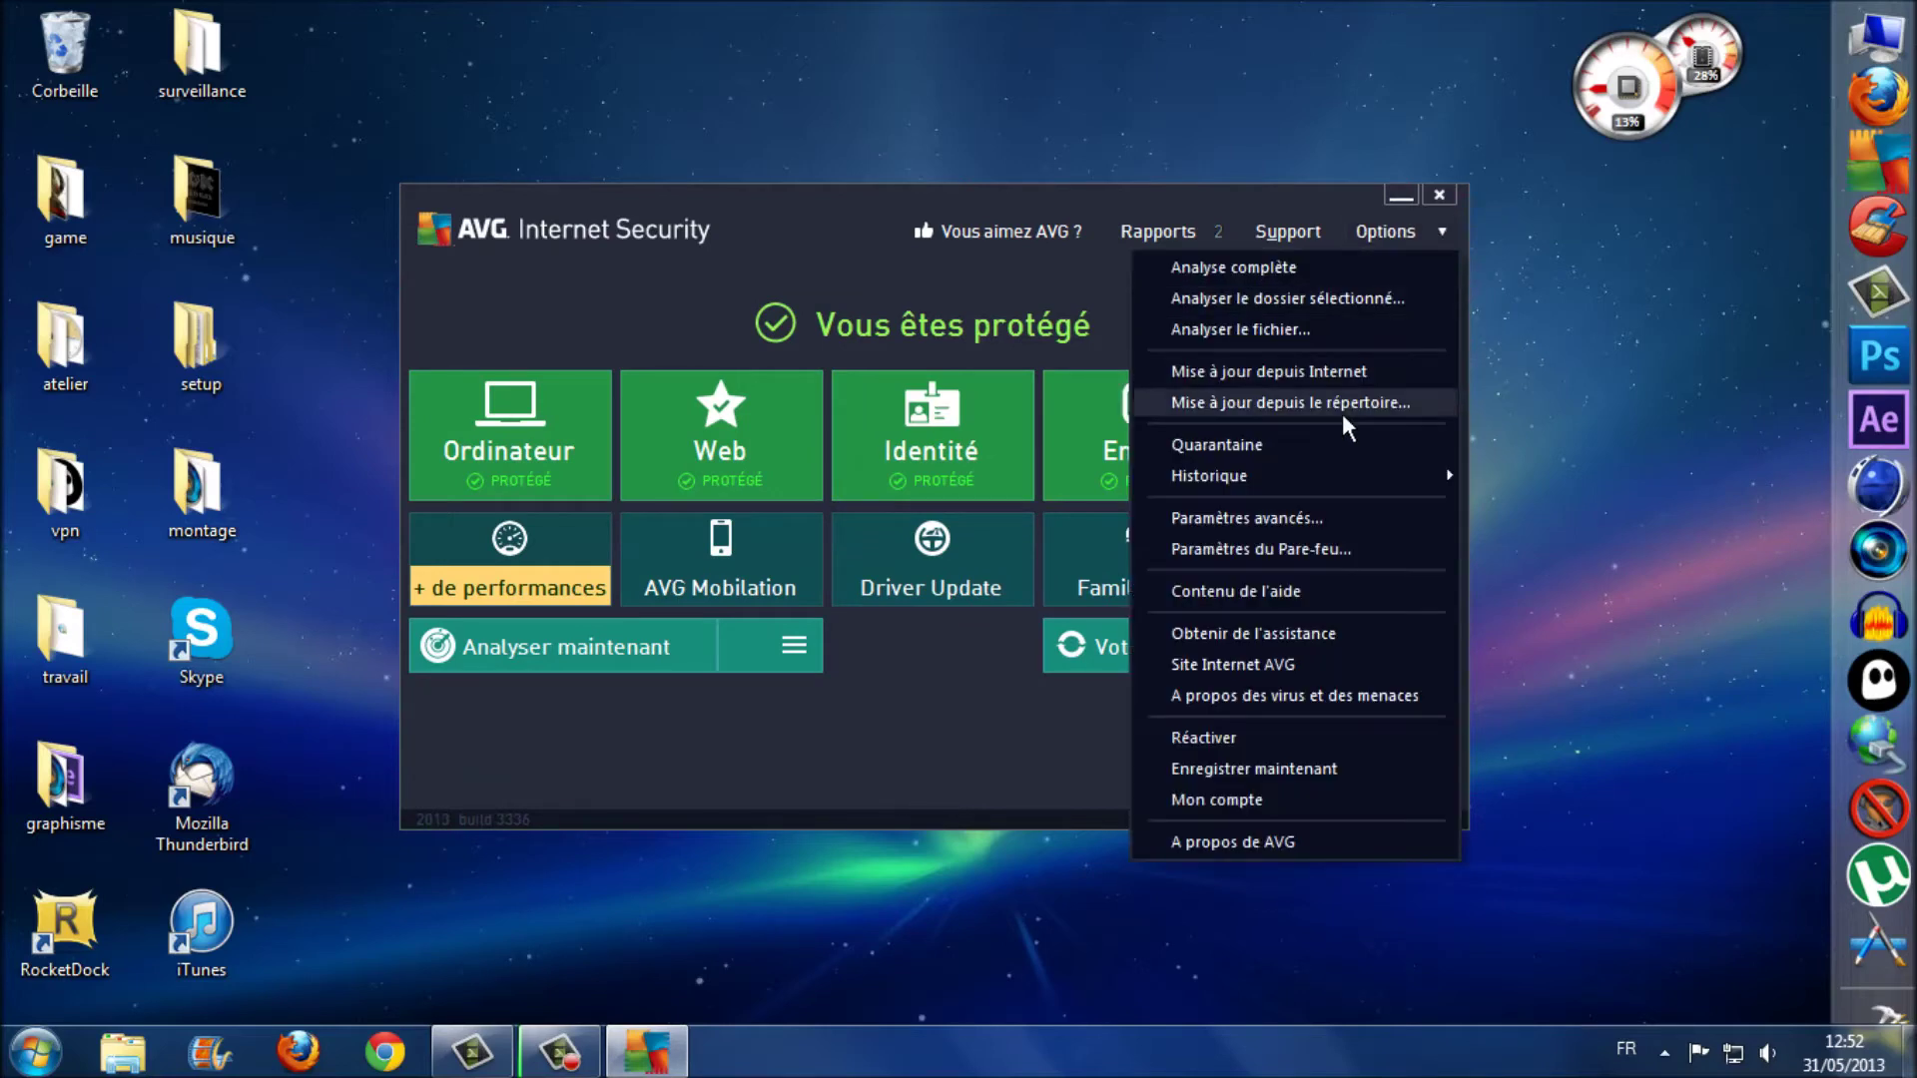
pyautogui.click(1309, 519)
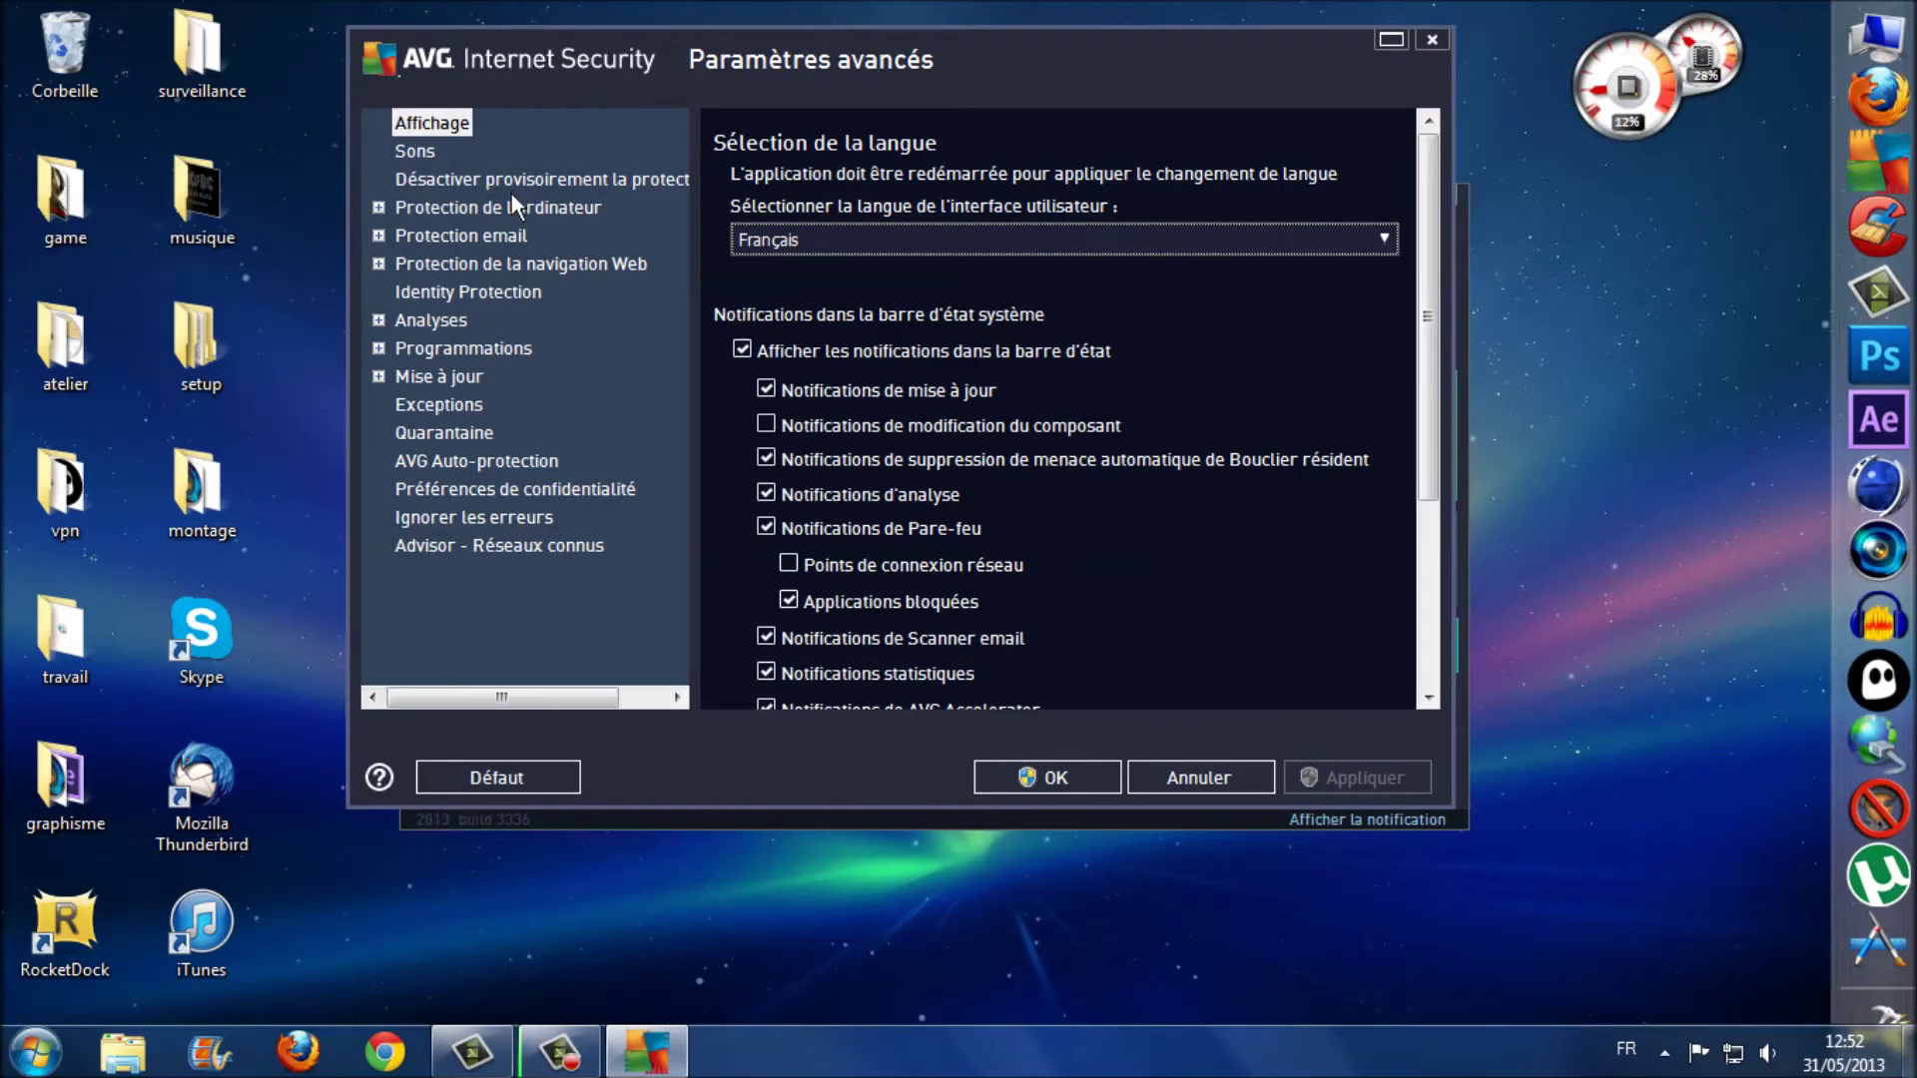
pyautogui.click(417, 152)
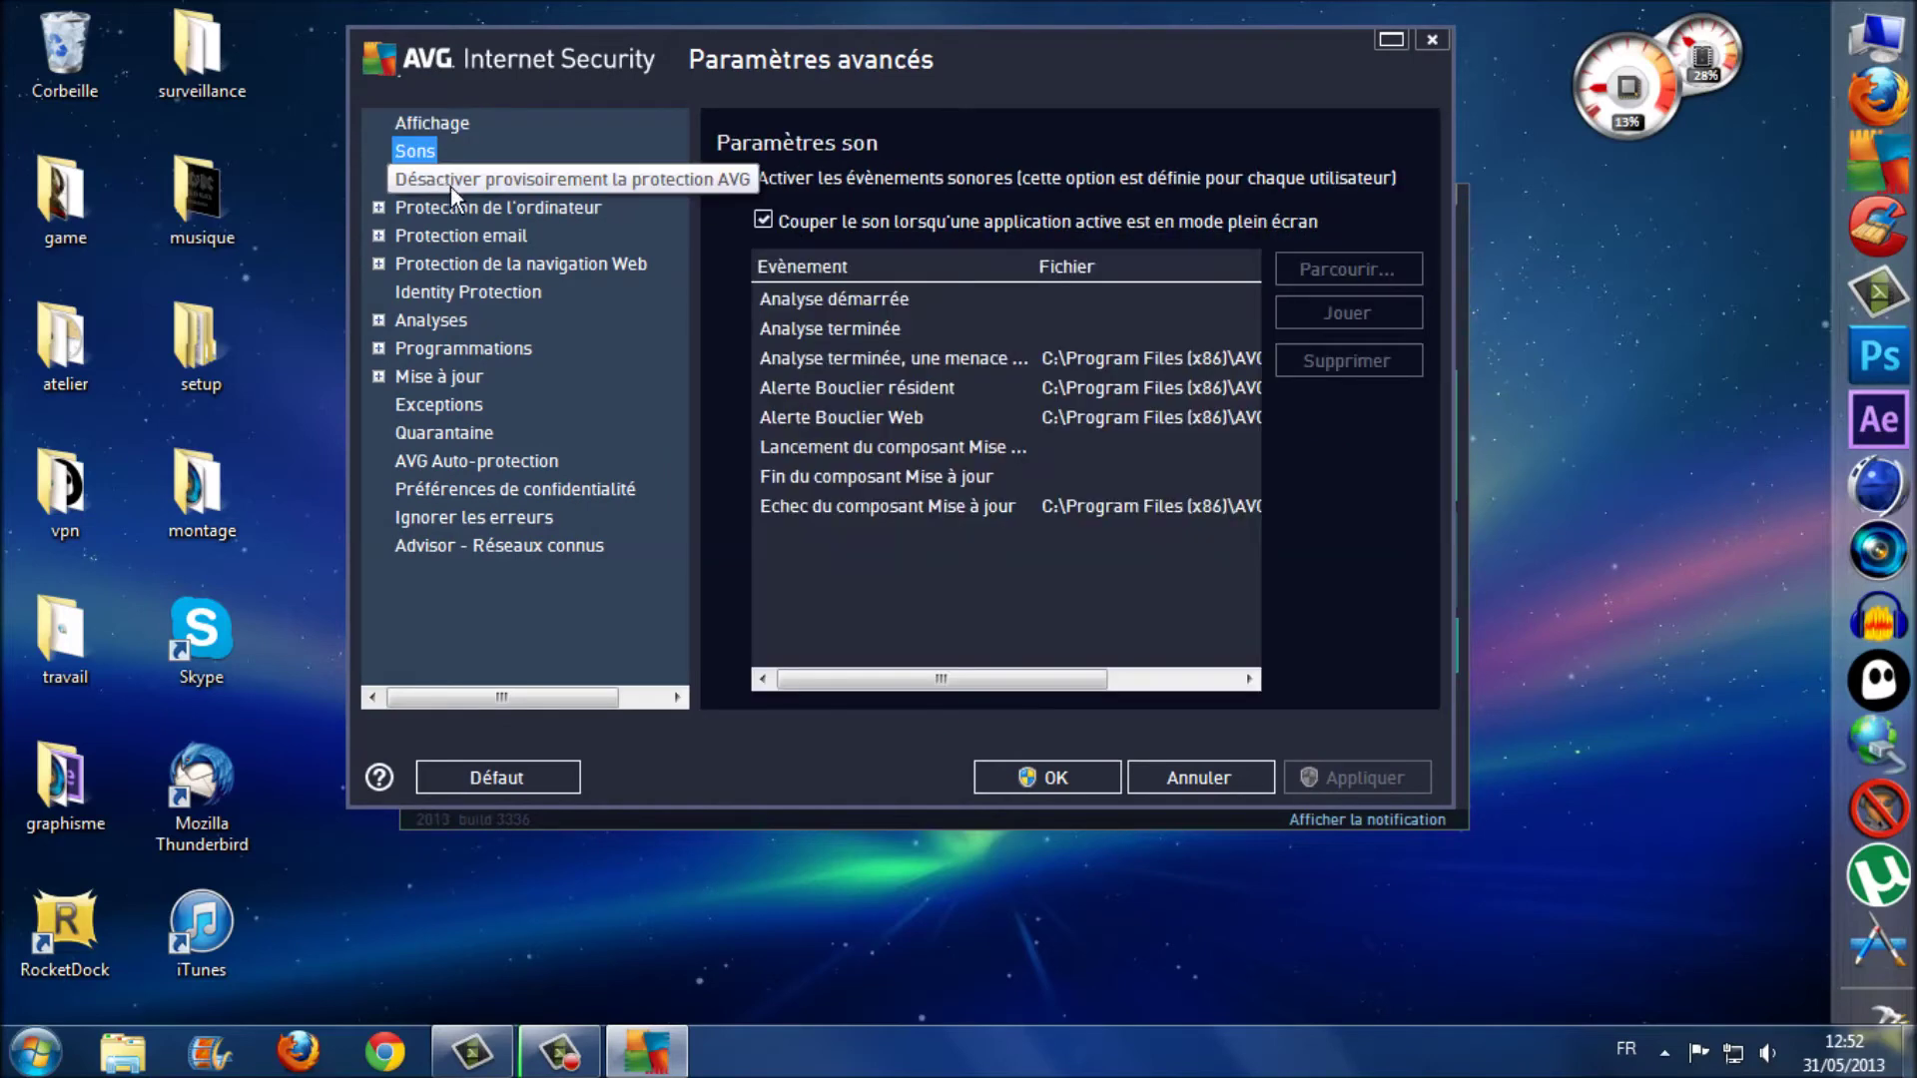
pyautogui.click(459, 181)
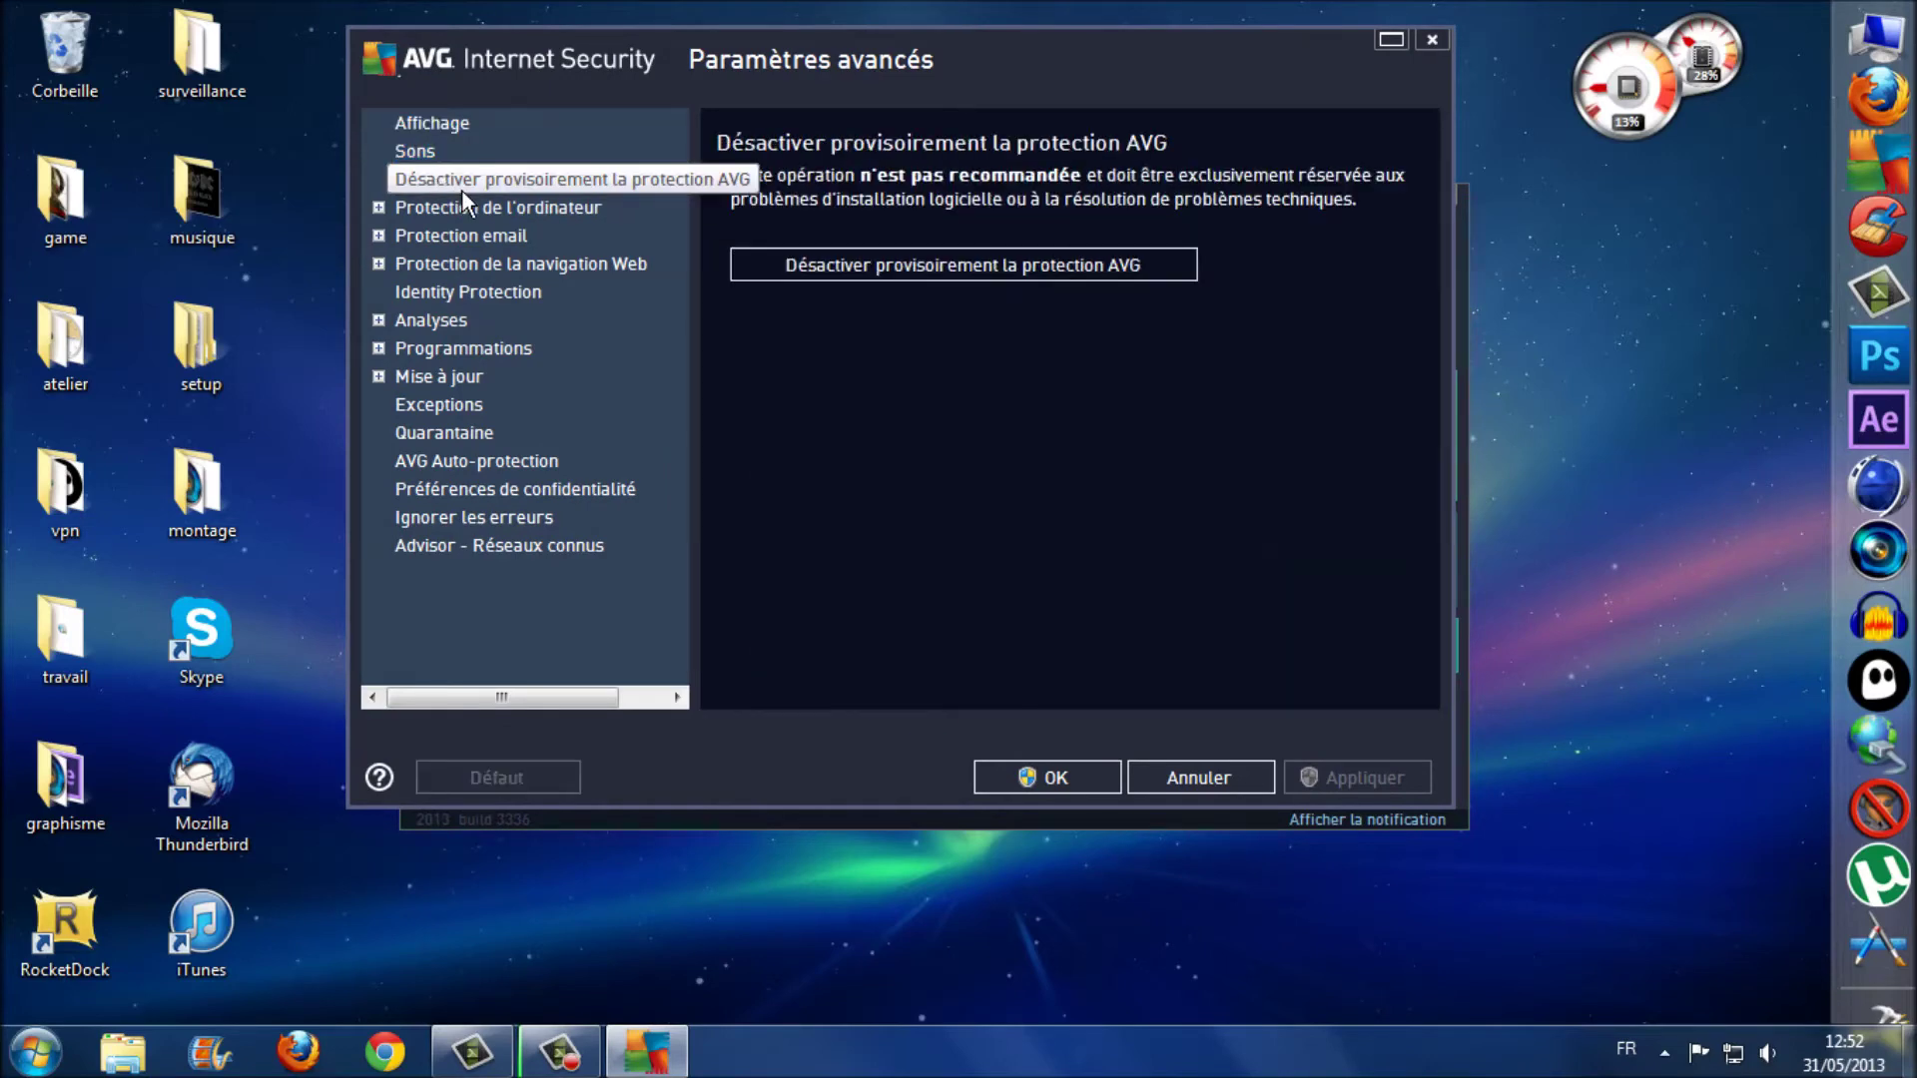
# Step: Examine the AntiVirus, Anti-Rootkit and Serveur de cache settings under Protection de l'ordinateur
pyautogui.click(584, 207)
pyautogui.click(378, 207)
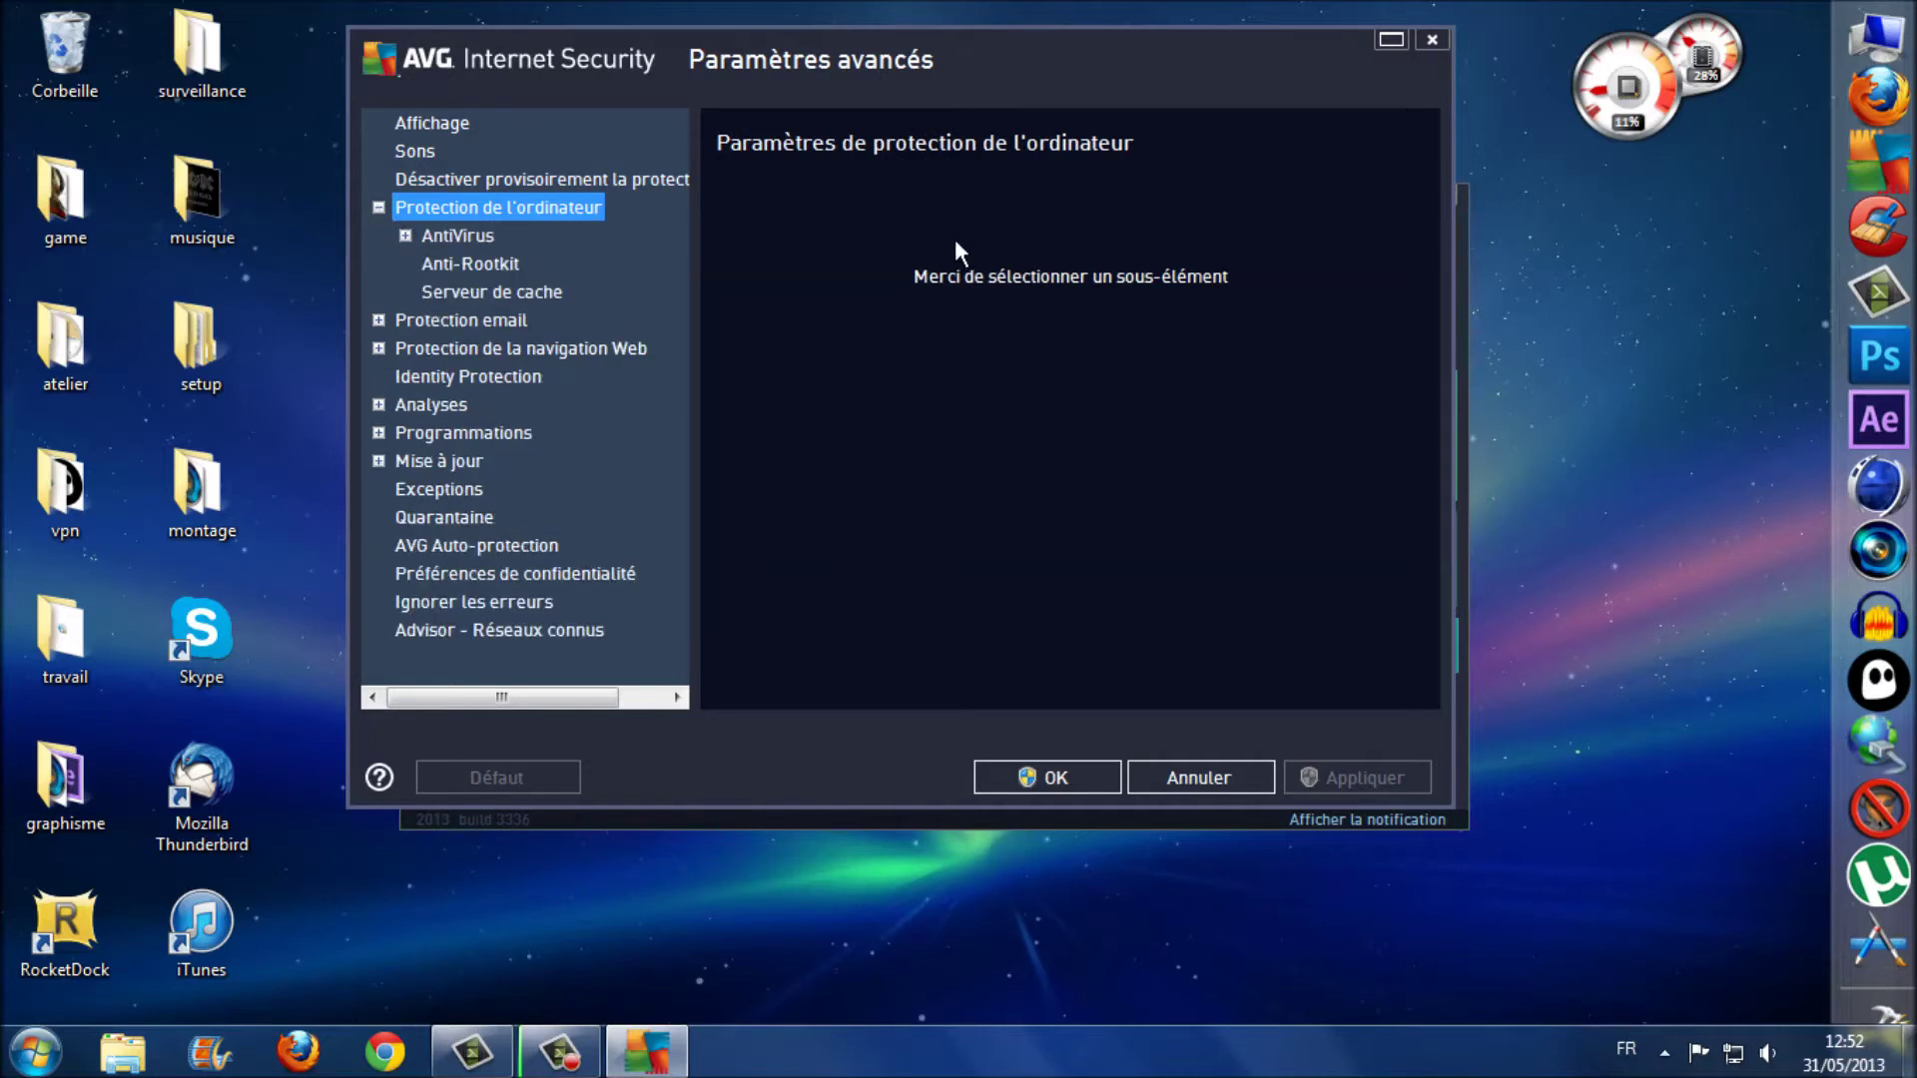
pyautogui.click(476, 237)
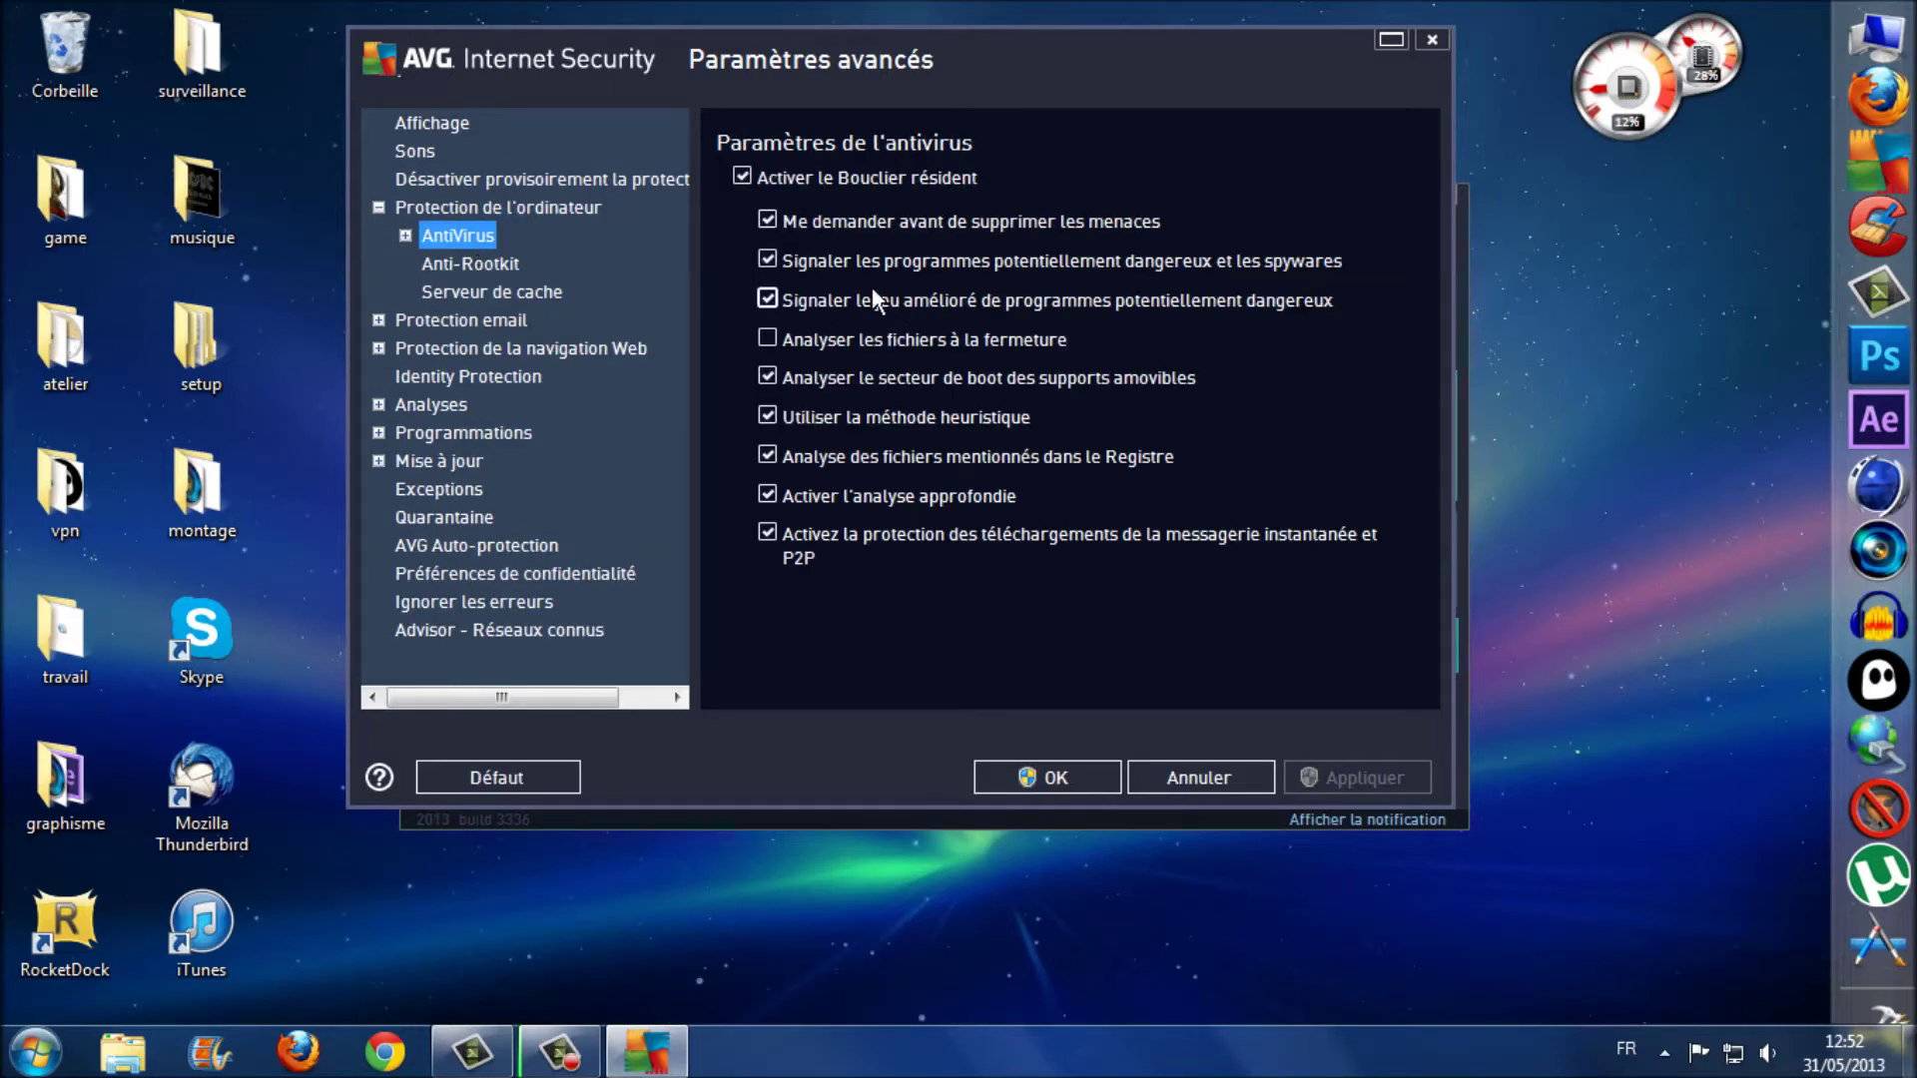
pyautogui.click(448, 260)
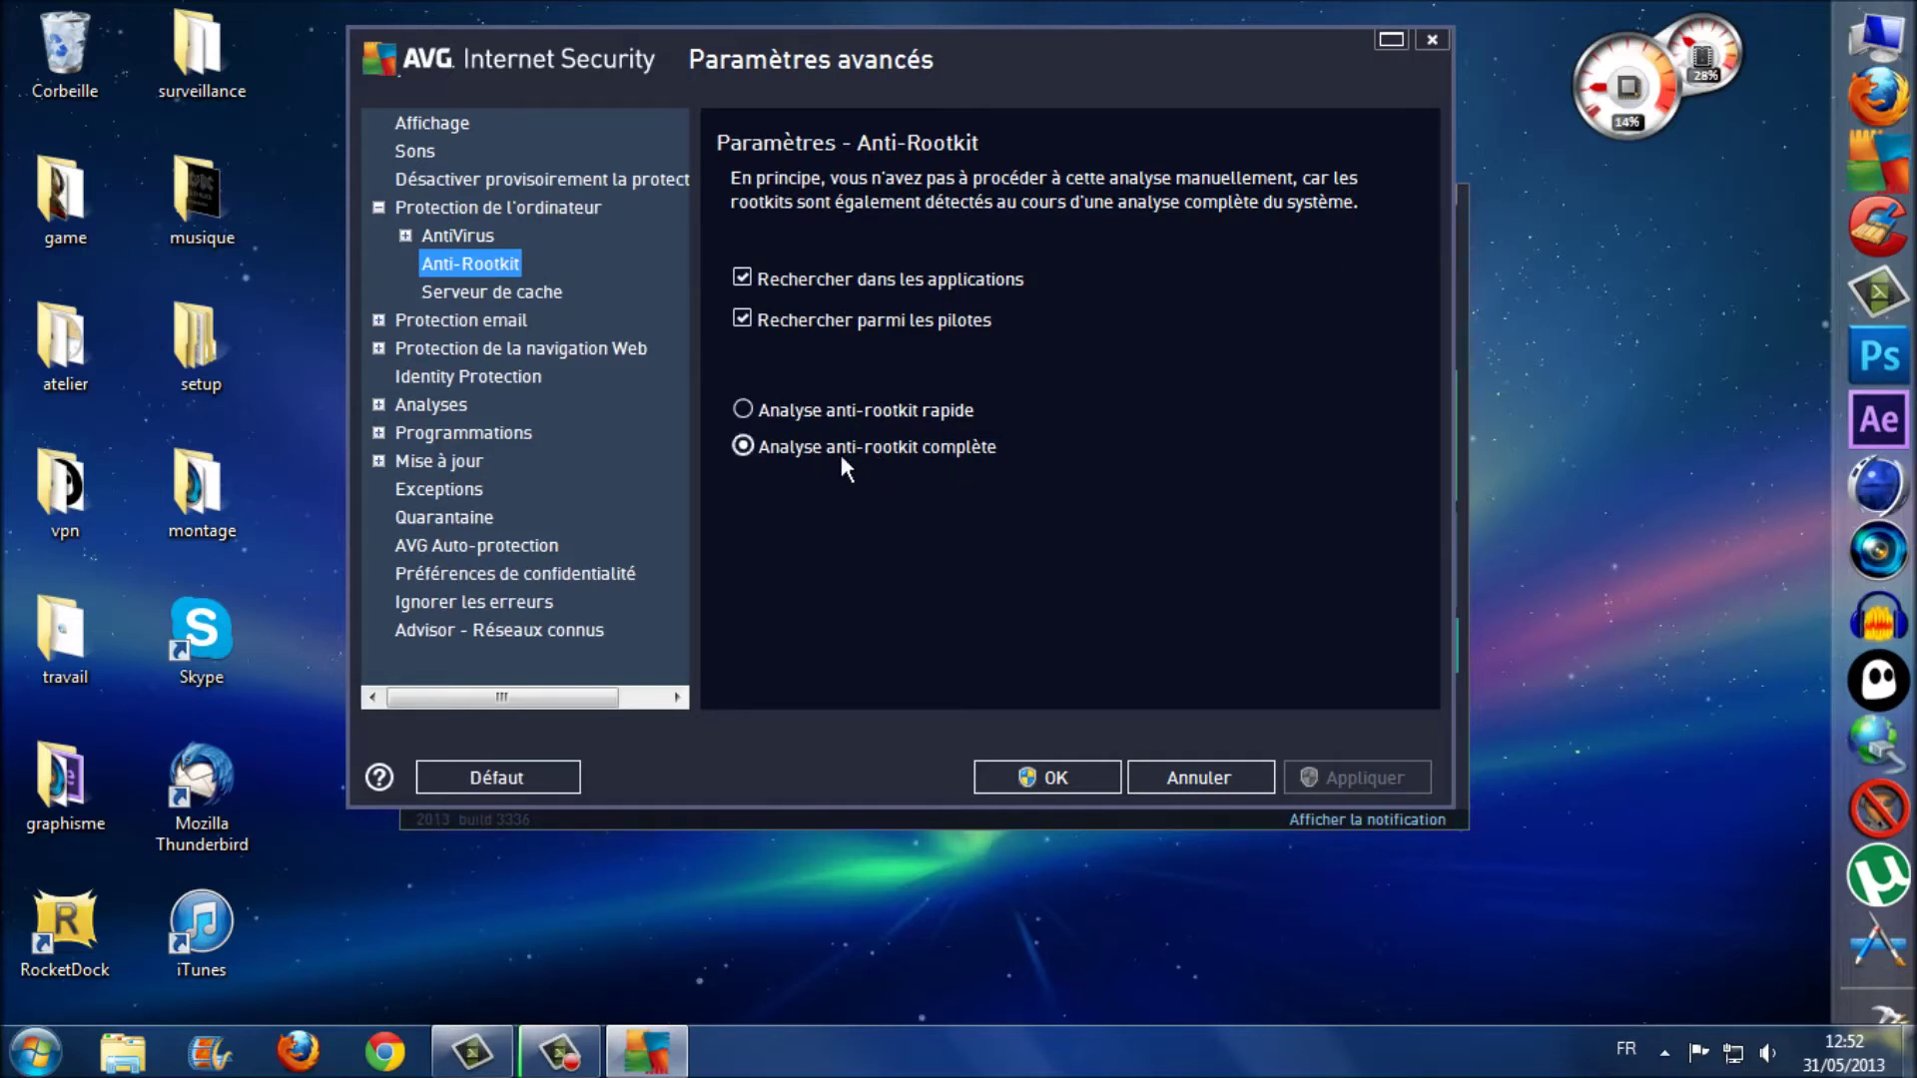
pyautogui.click(511, 291)
# Step: Examine the Anti-spam and Scanner email settings under Protection email, collapsing the branches already viewed
pyautogui.click(452, 321)
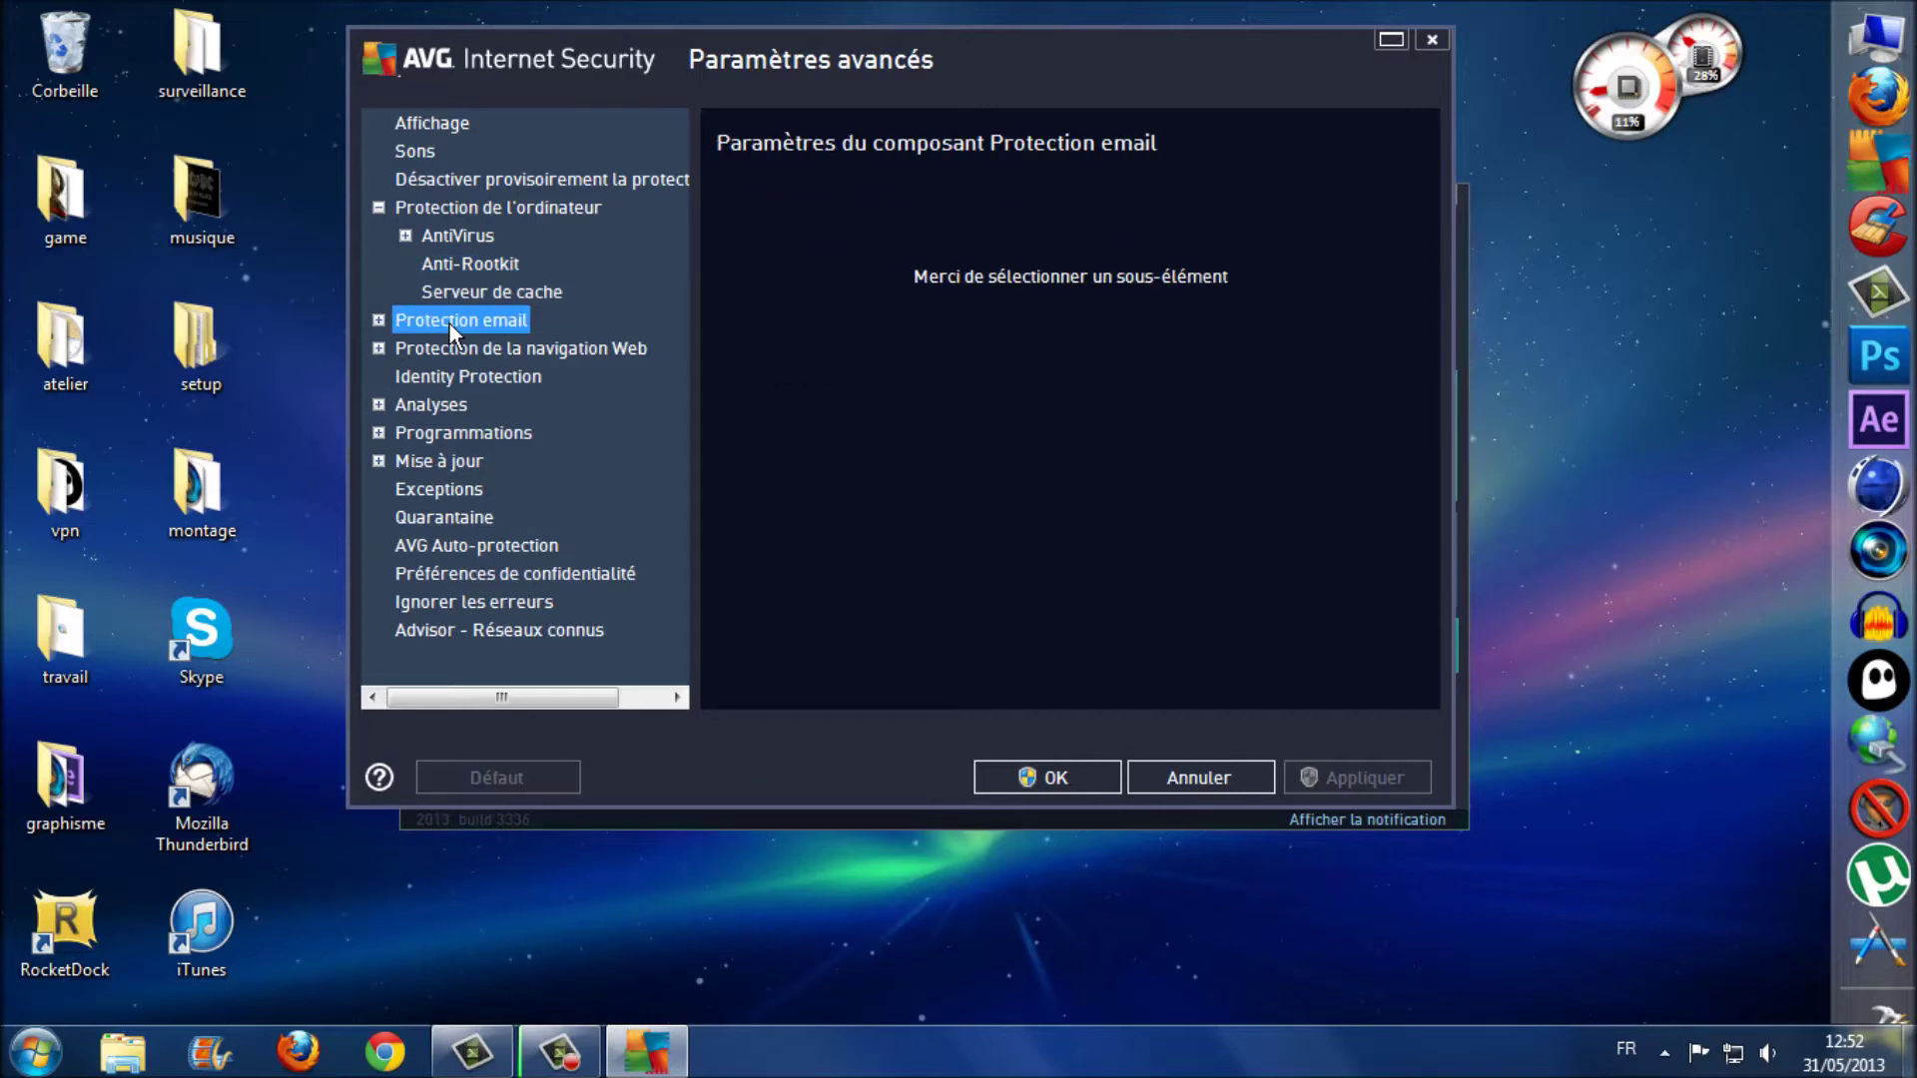
pyautogui.click(378, 208)
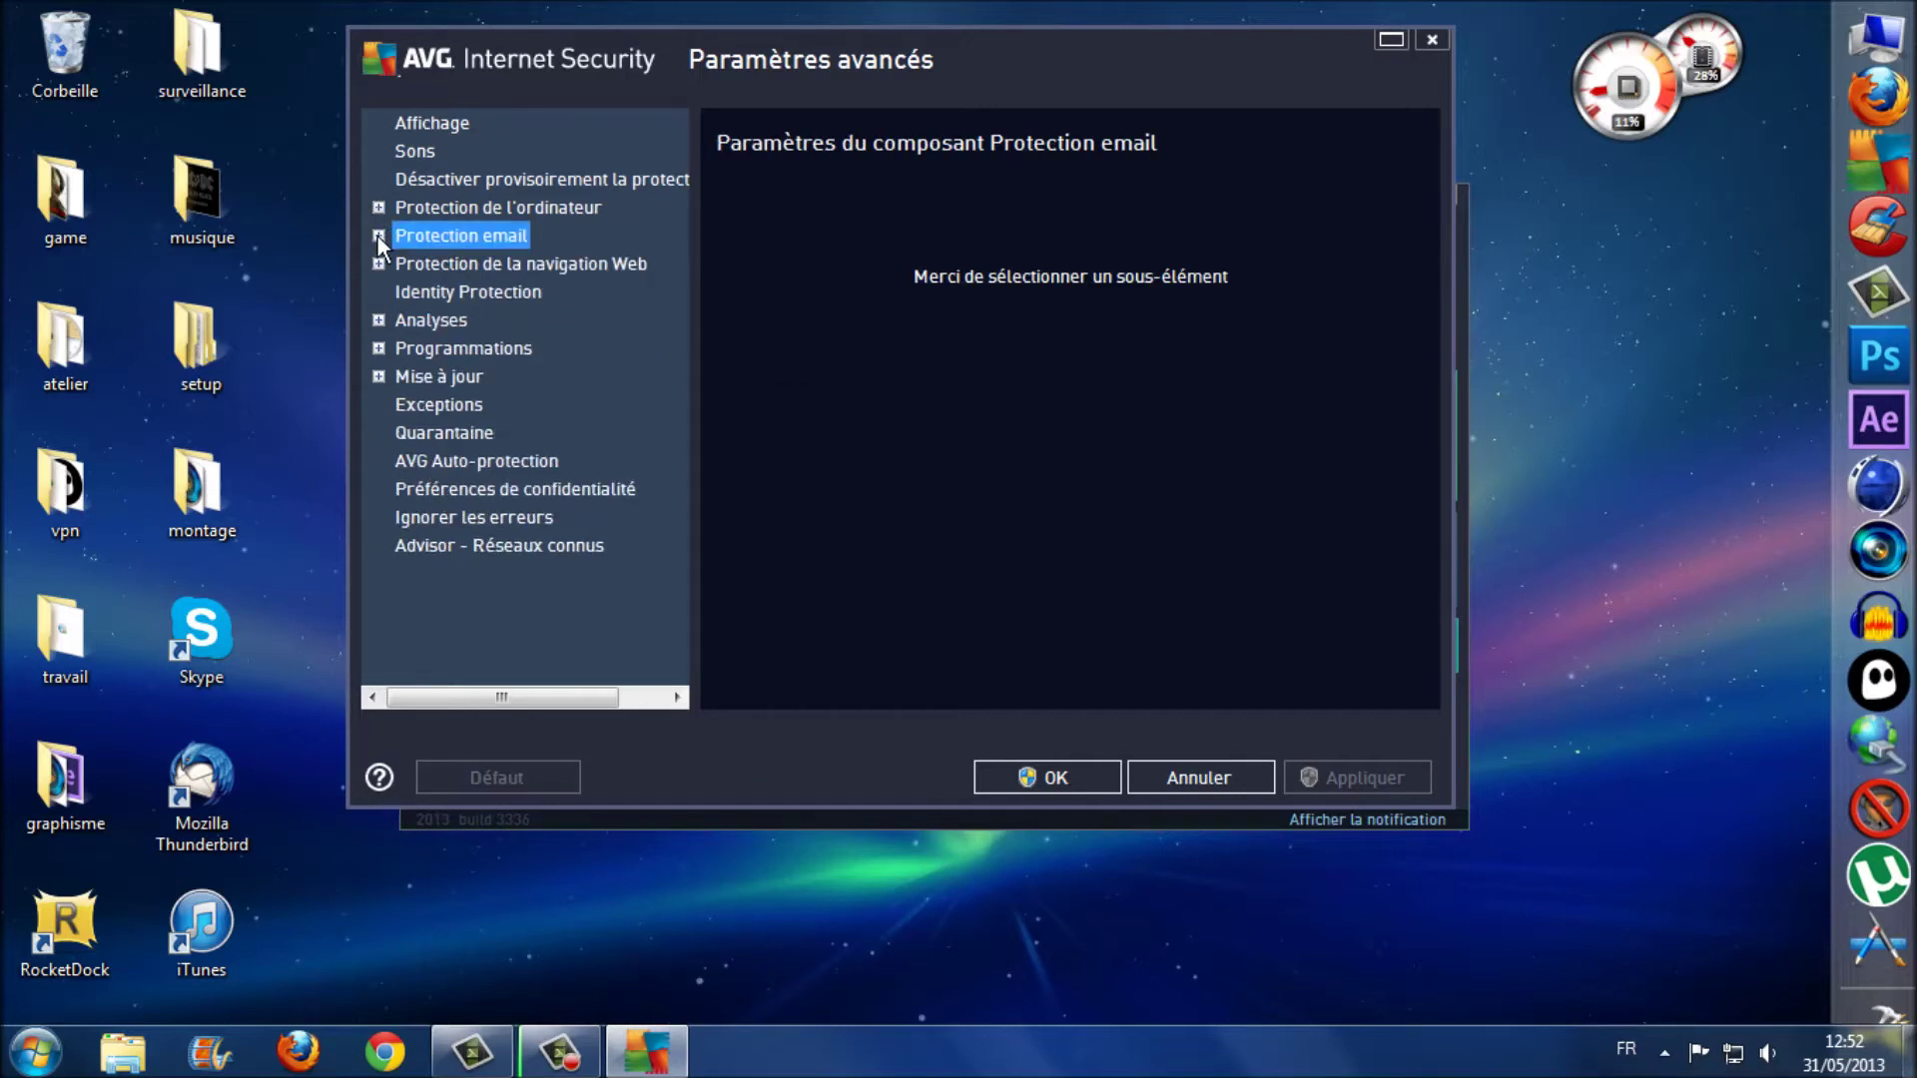
pyautogui.click(377, 236)
pyautogui.click(465, 266)
pyautogui.click(473, 289)
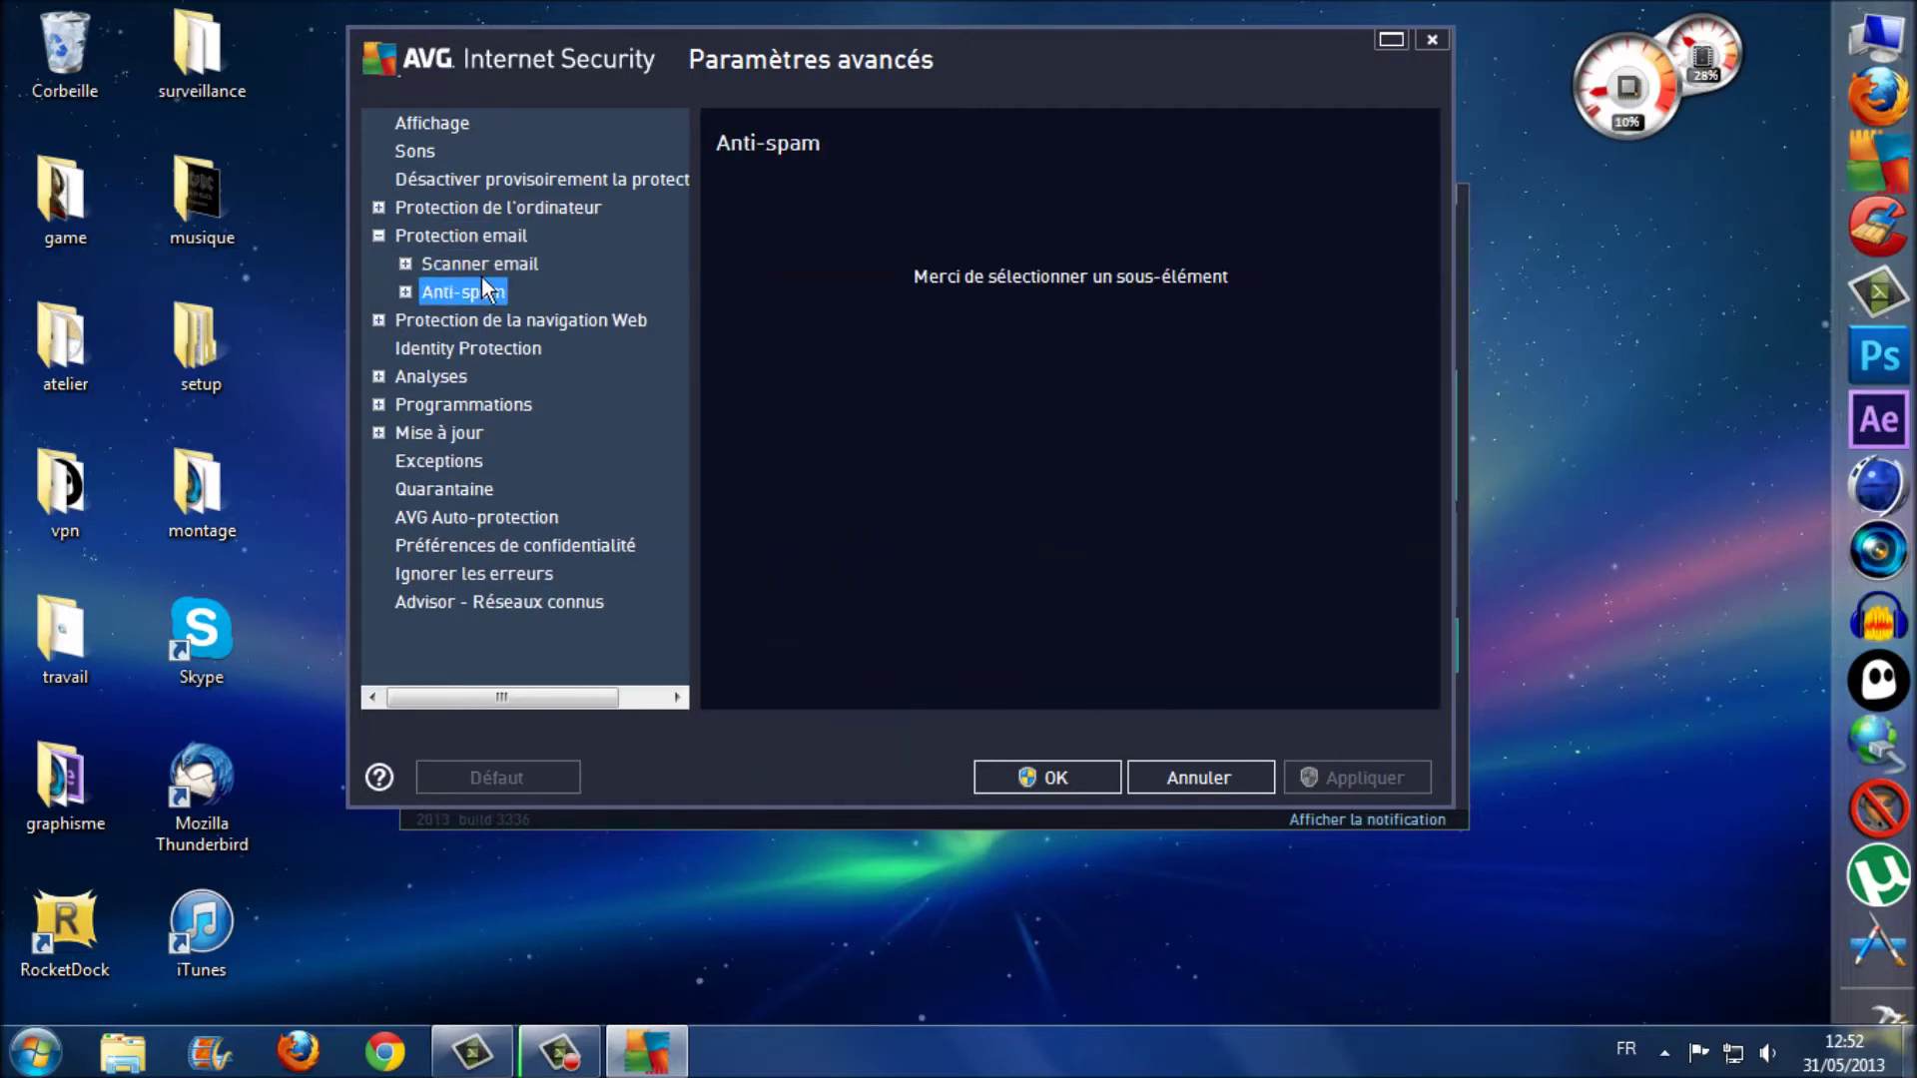
pyautogui.click(454, 260)
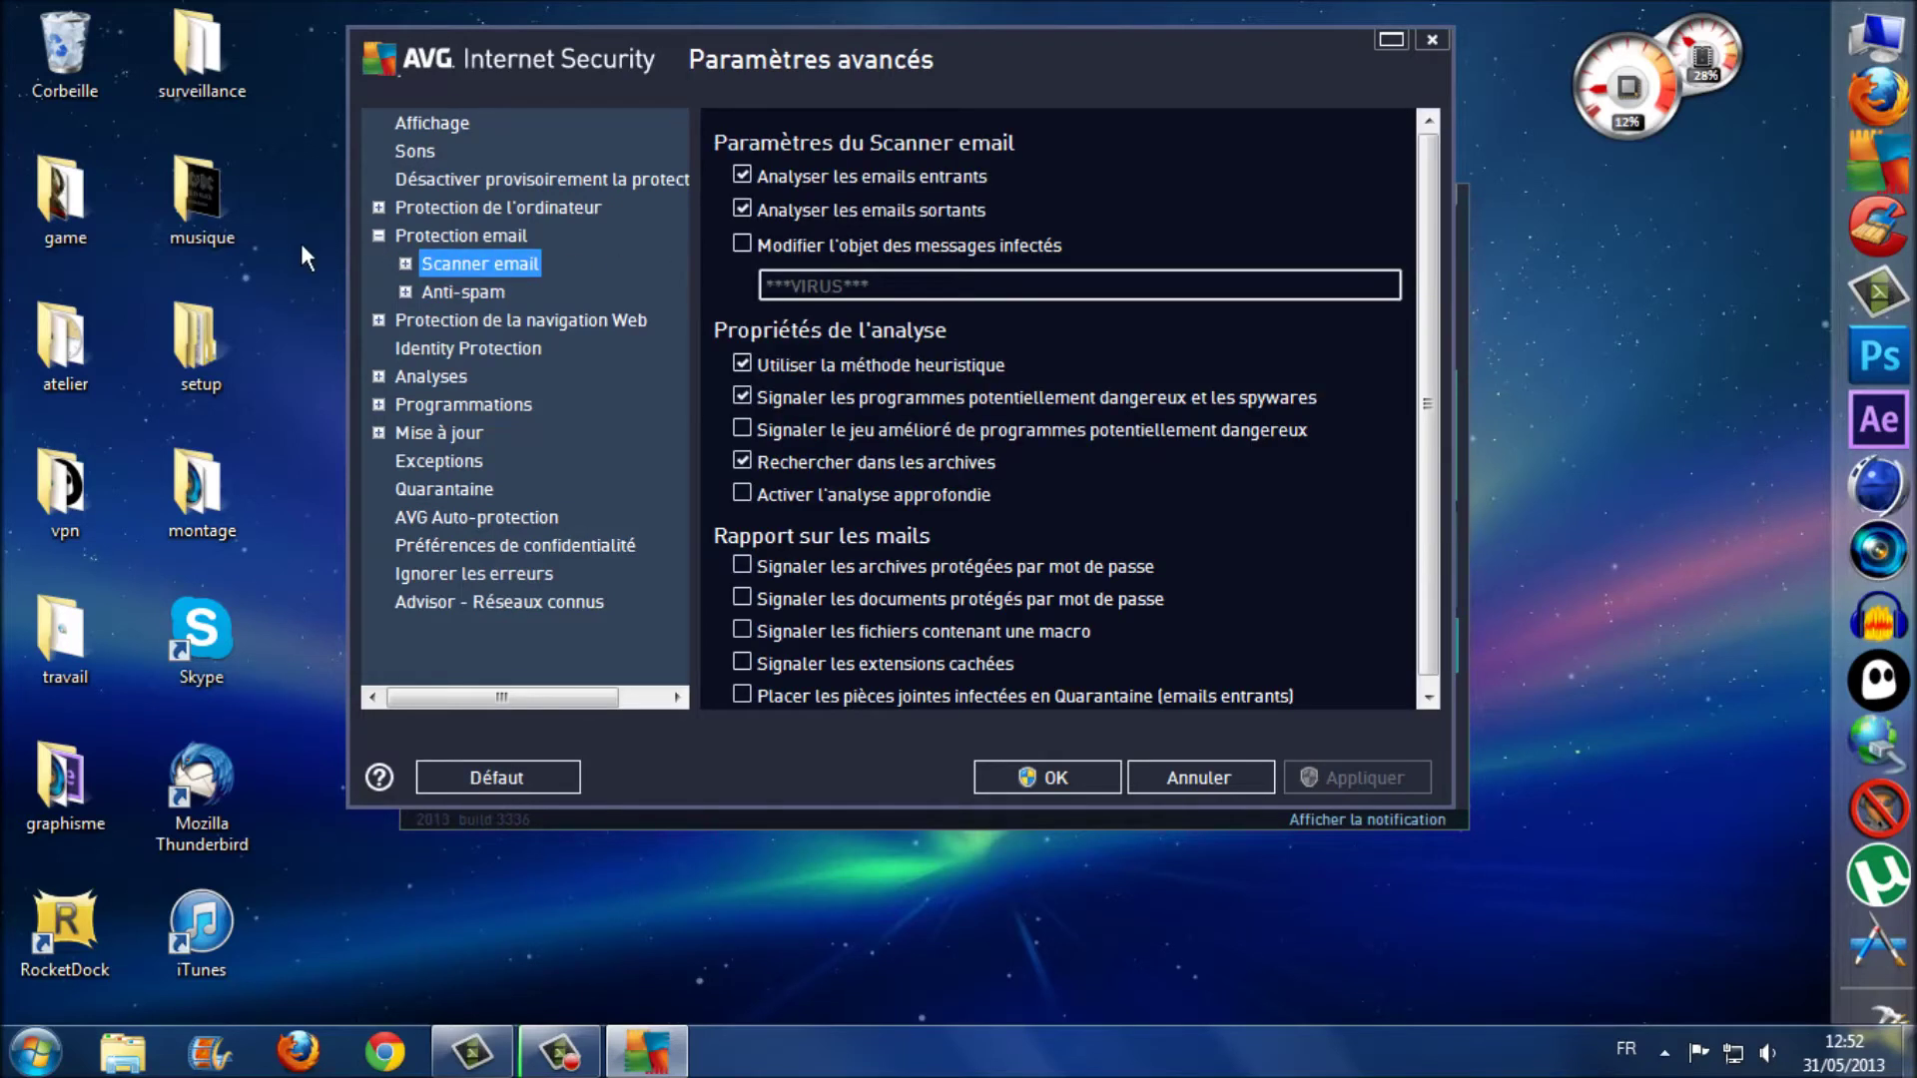
pyautogui.click(377, 236)
# Step: Examine the LinkScanner Surf-Shield and Bouclier Web settings, followed by the Identity Protection page
pyautogui.click(378, 264)
pyautogui.click(477, 297)
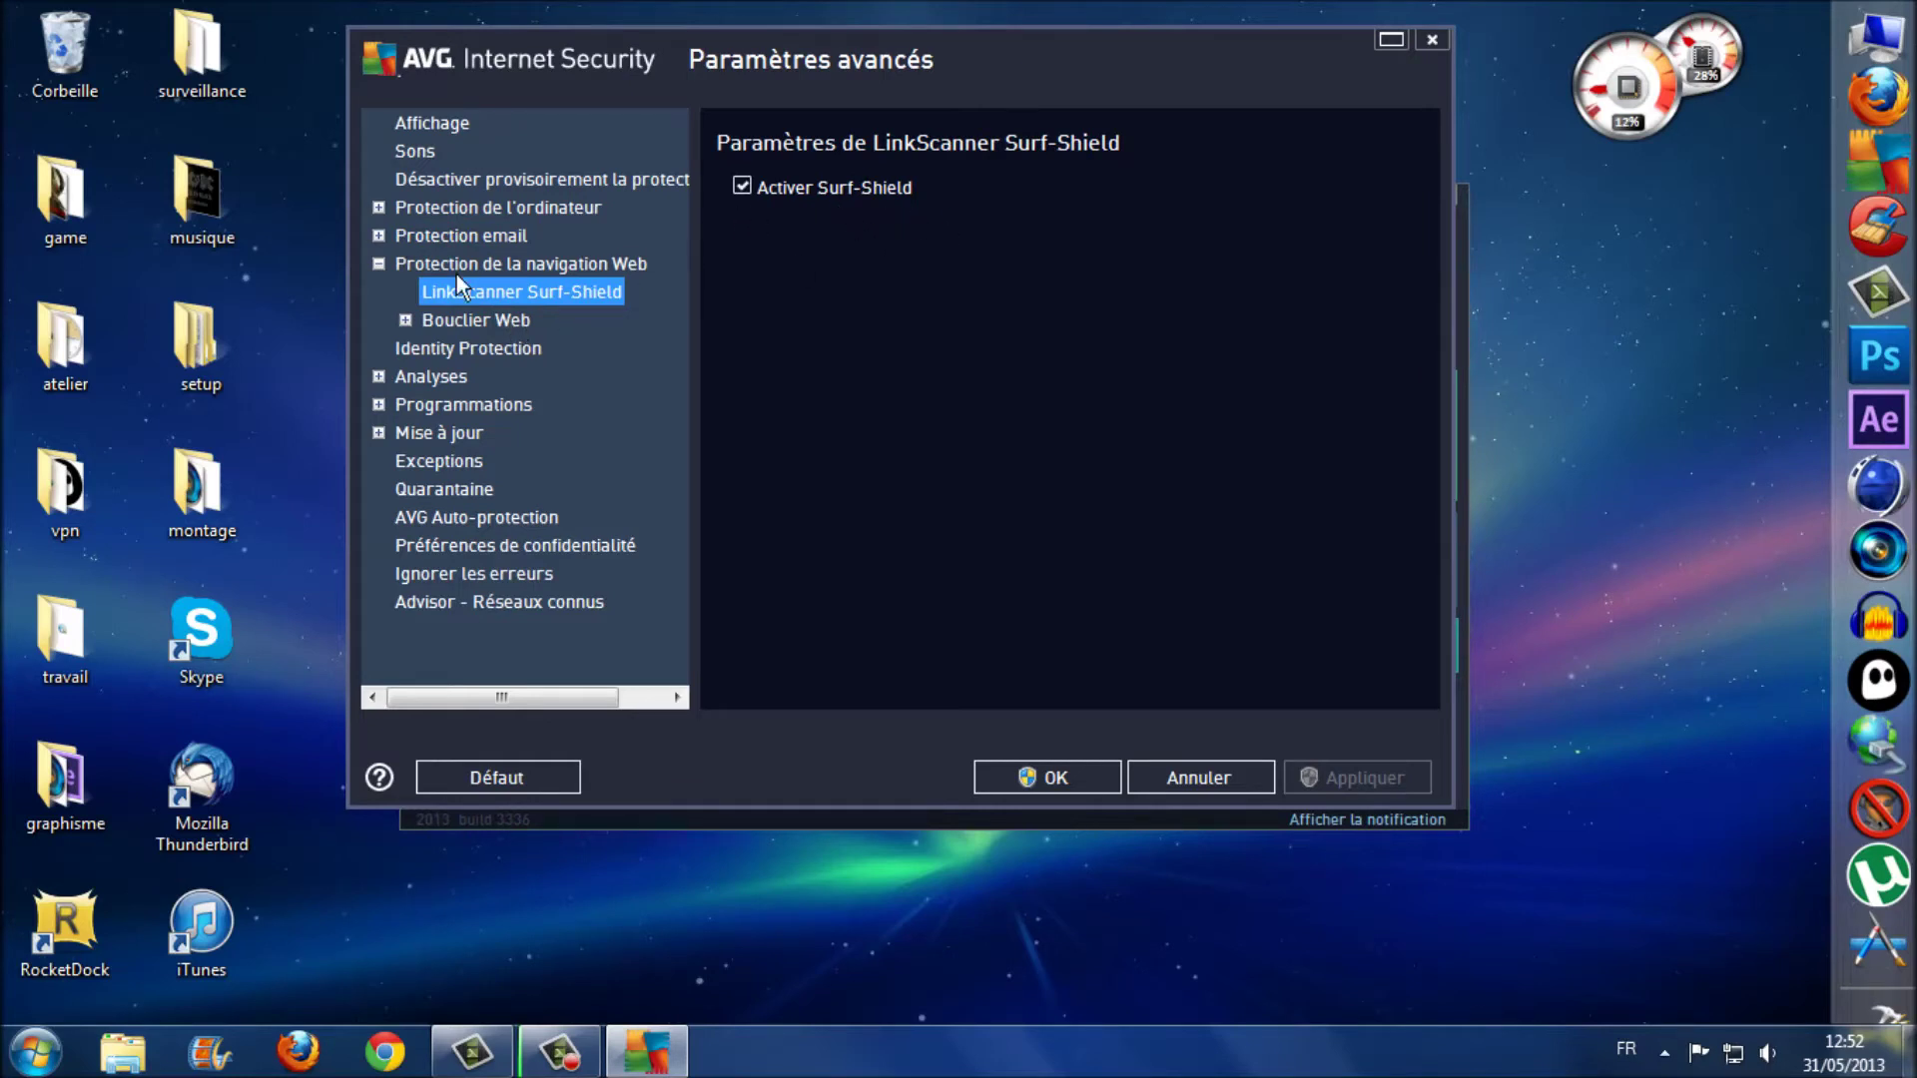
pyautogui.click(475, 321)
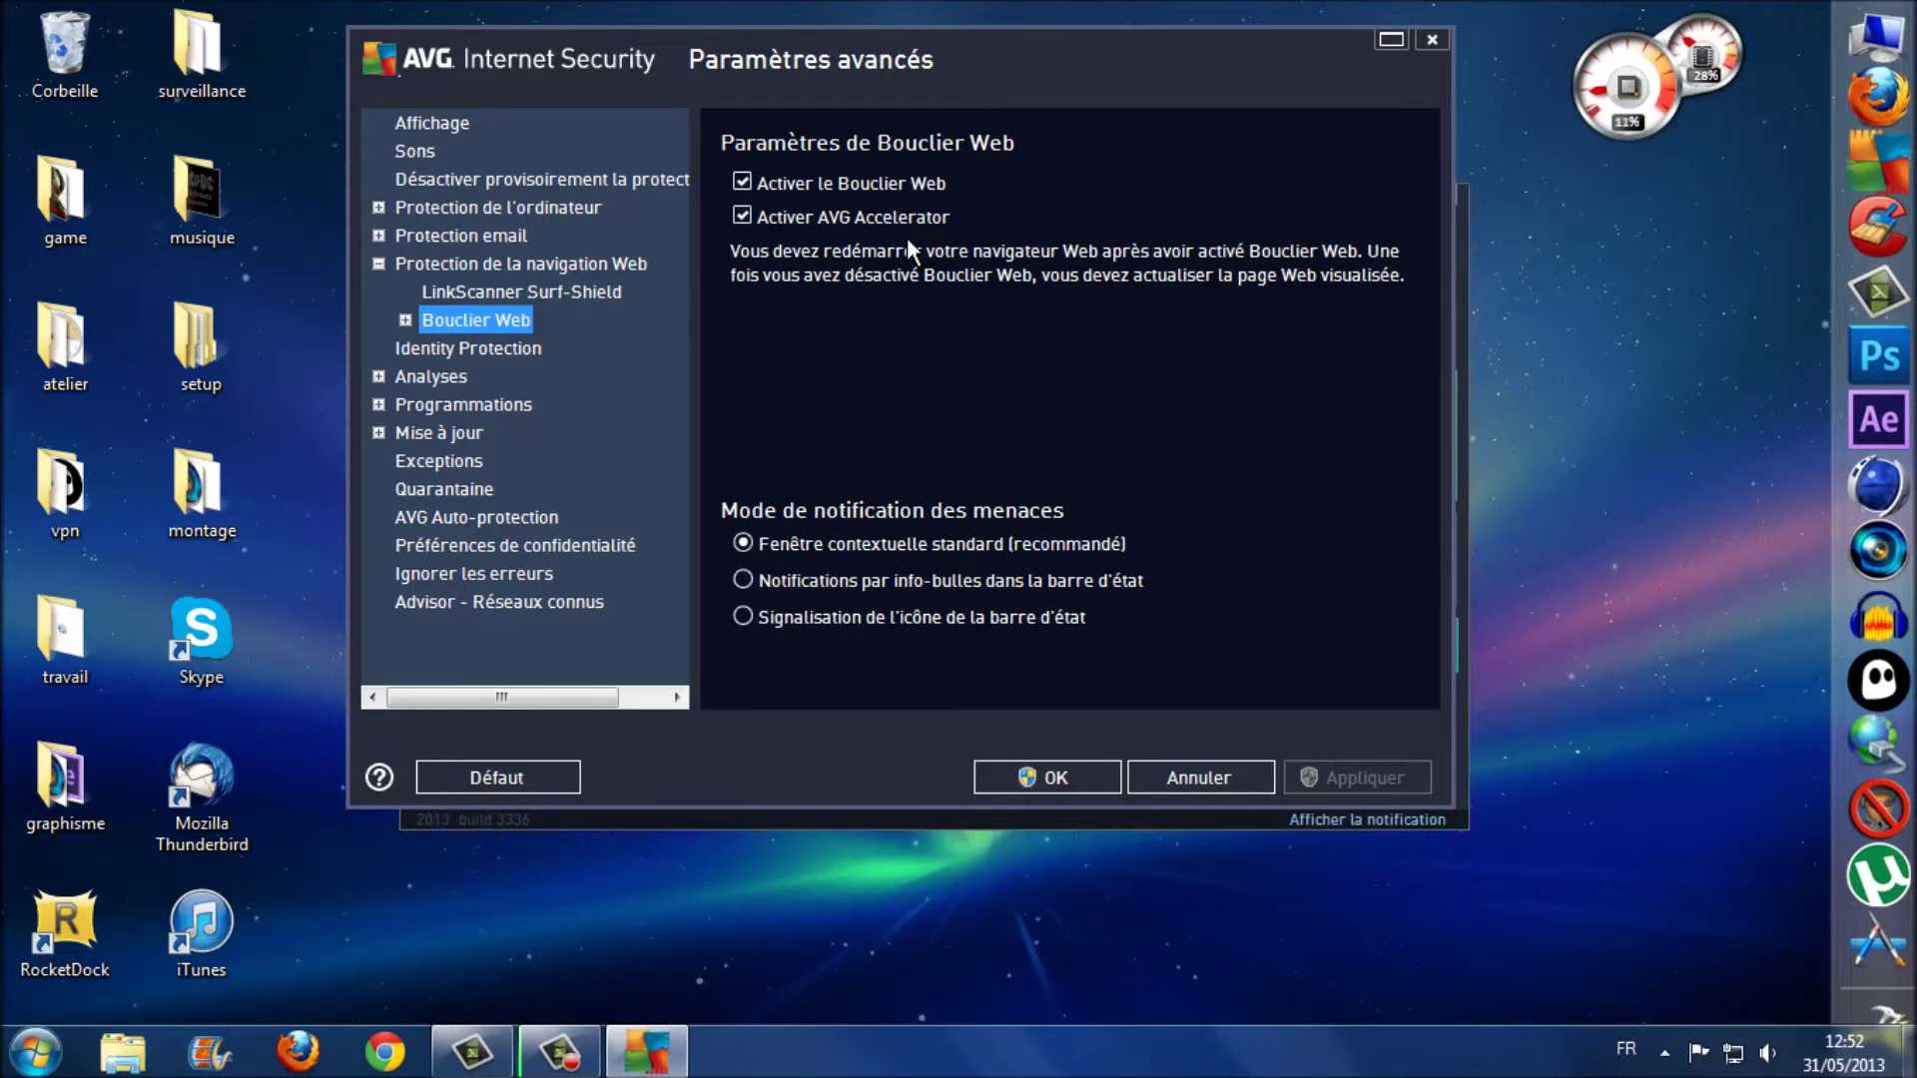
pyautogui.click(379, 264)
pyautogui.click(445, 295)
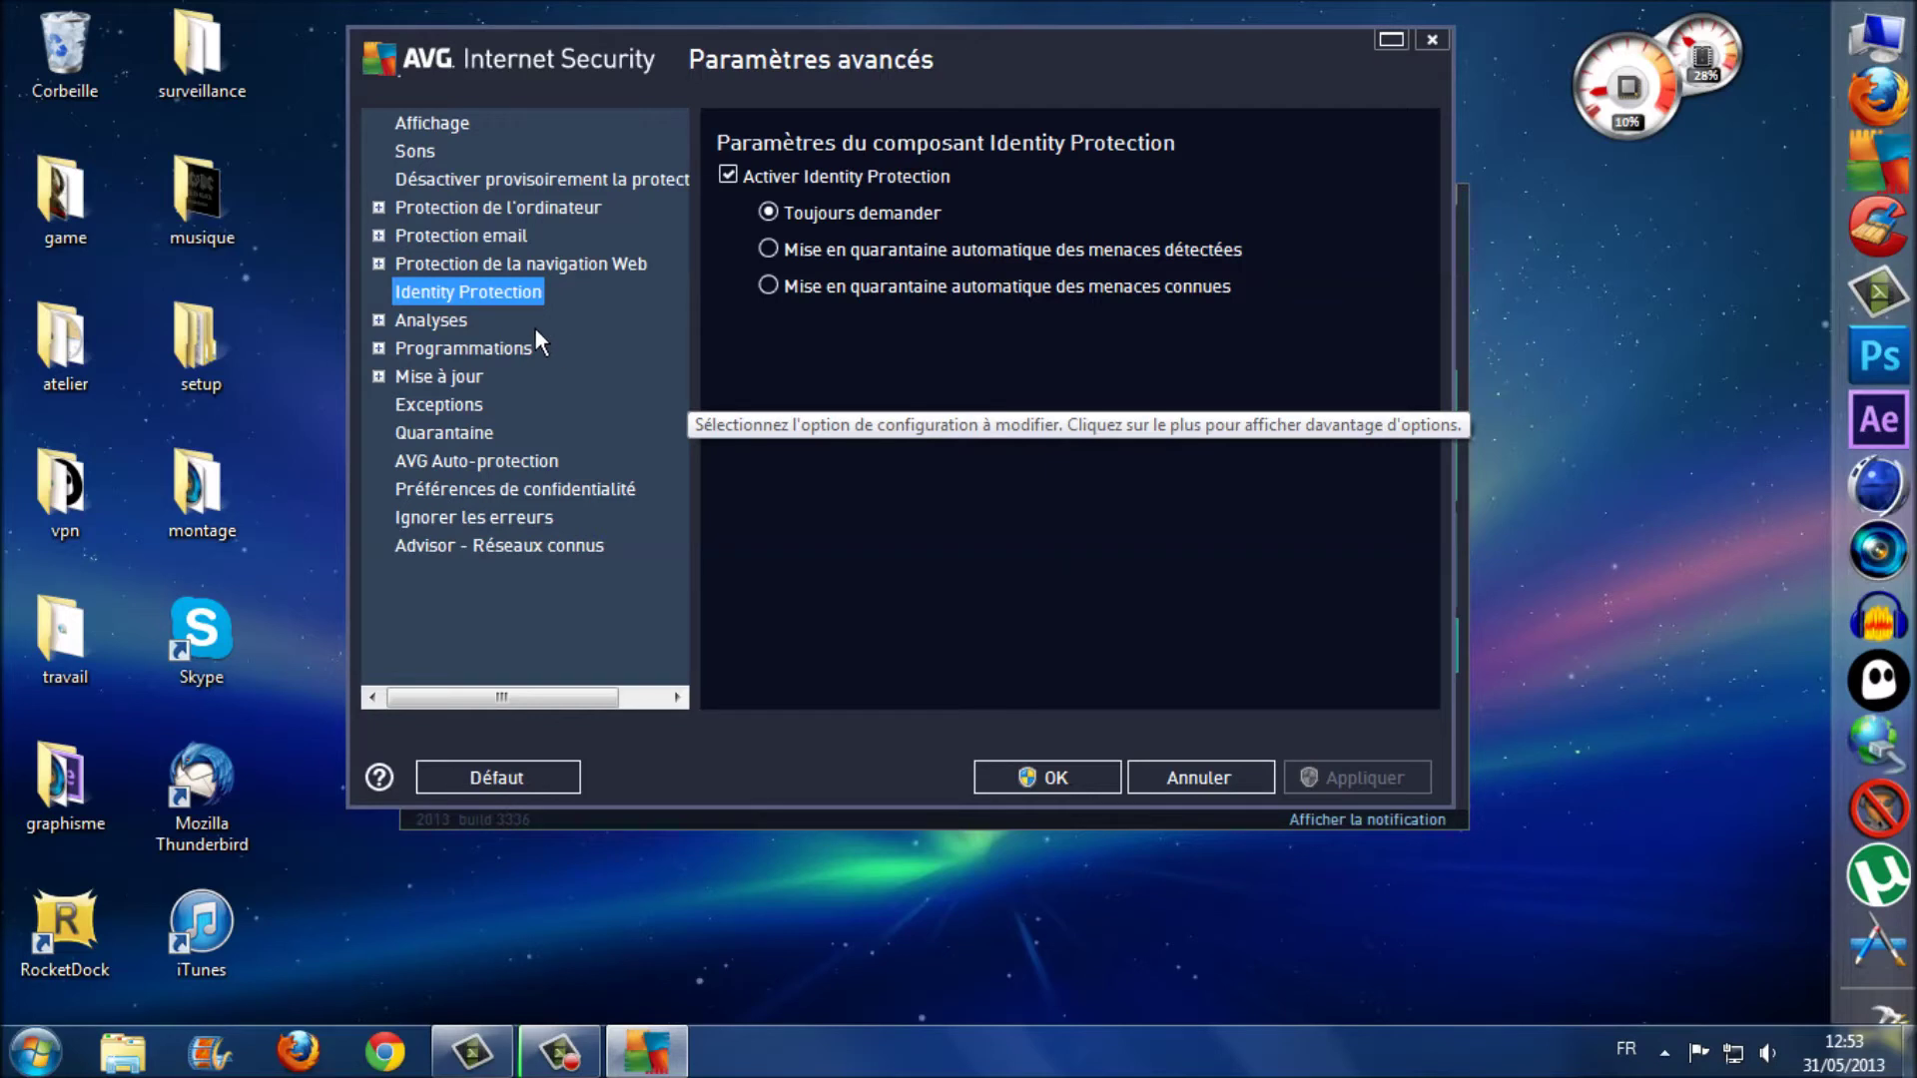
# Step: Enable Analyser les fichiers multimédia in the Analyse complète settings and inspect the scan speed option
pyautogui.click(424, 321)
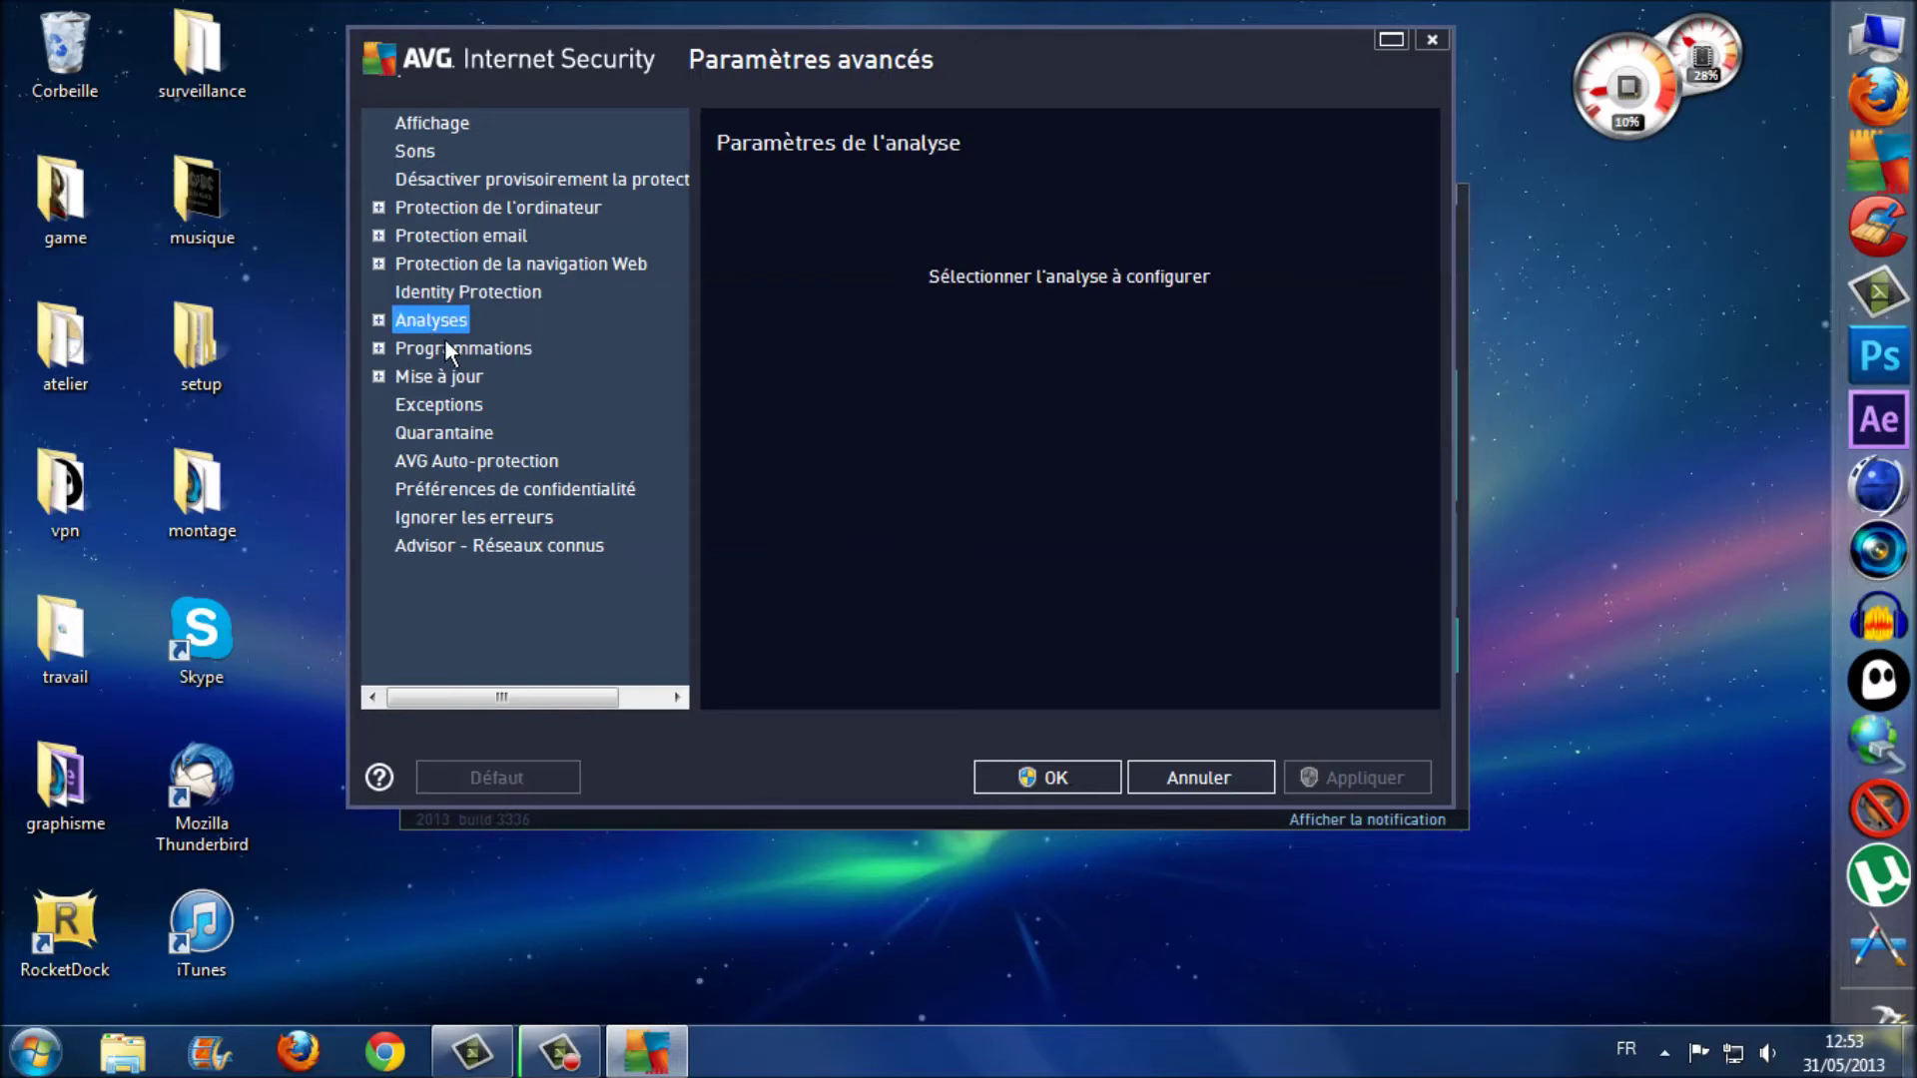
pyautogui.click(379, 320)
pyautogui.click(499, 349)
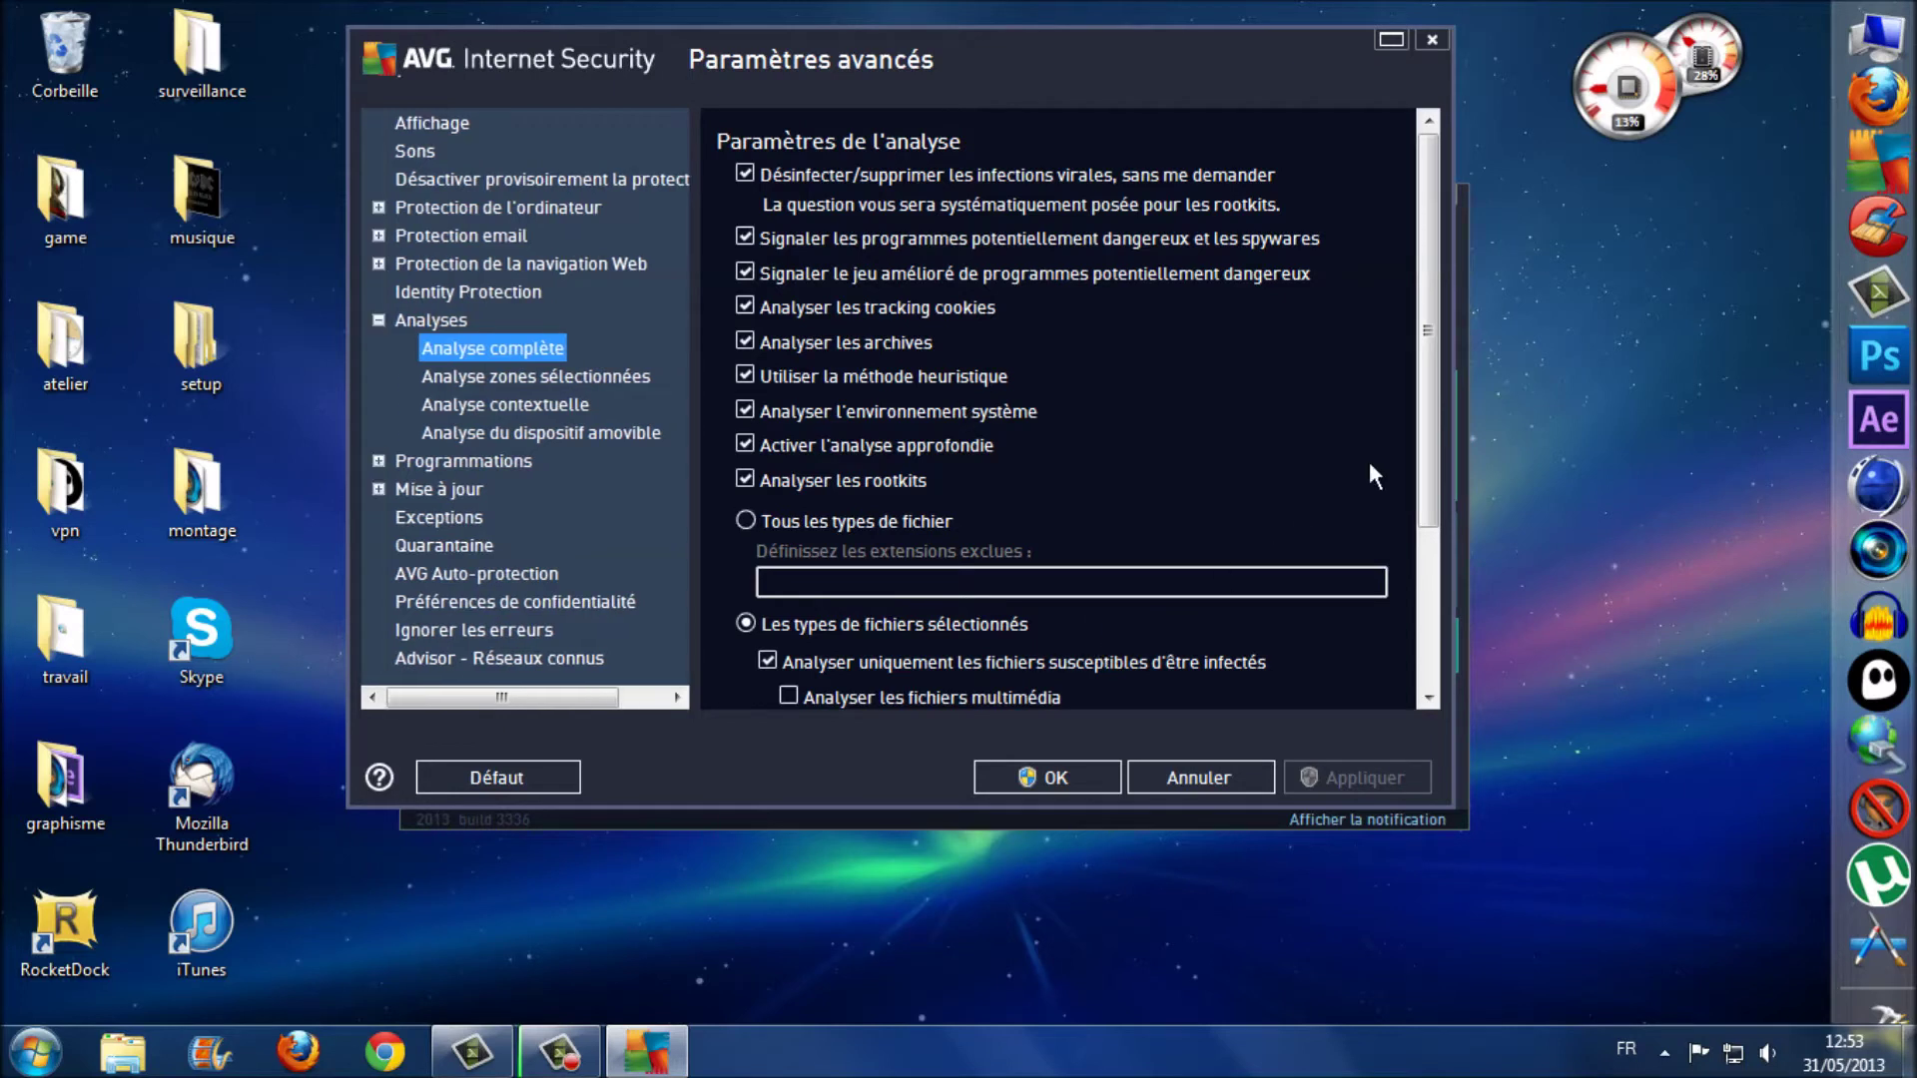
pyautogui.scroll(-3, 1420, 417)
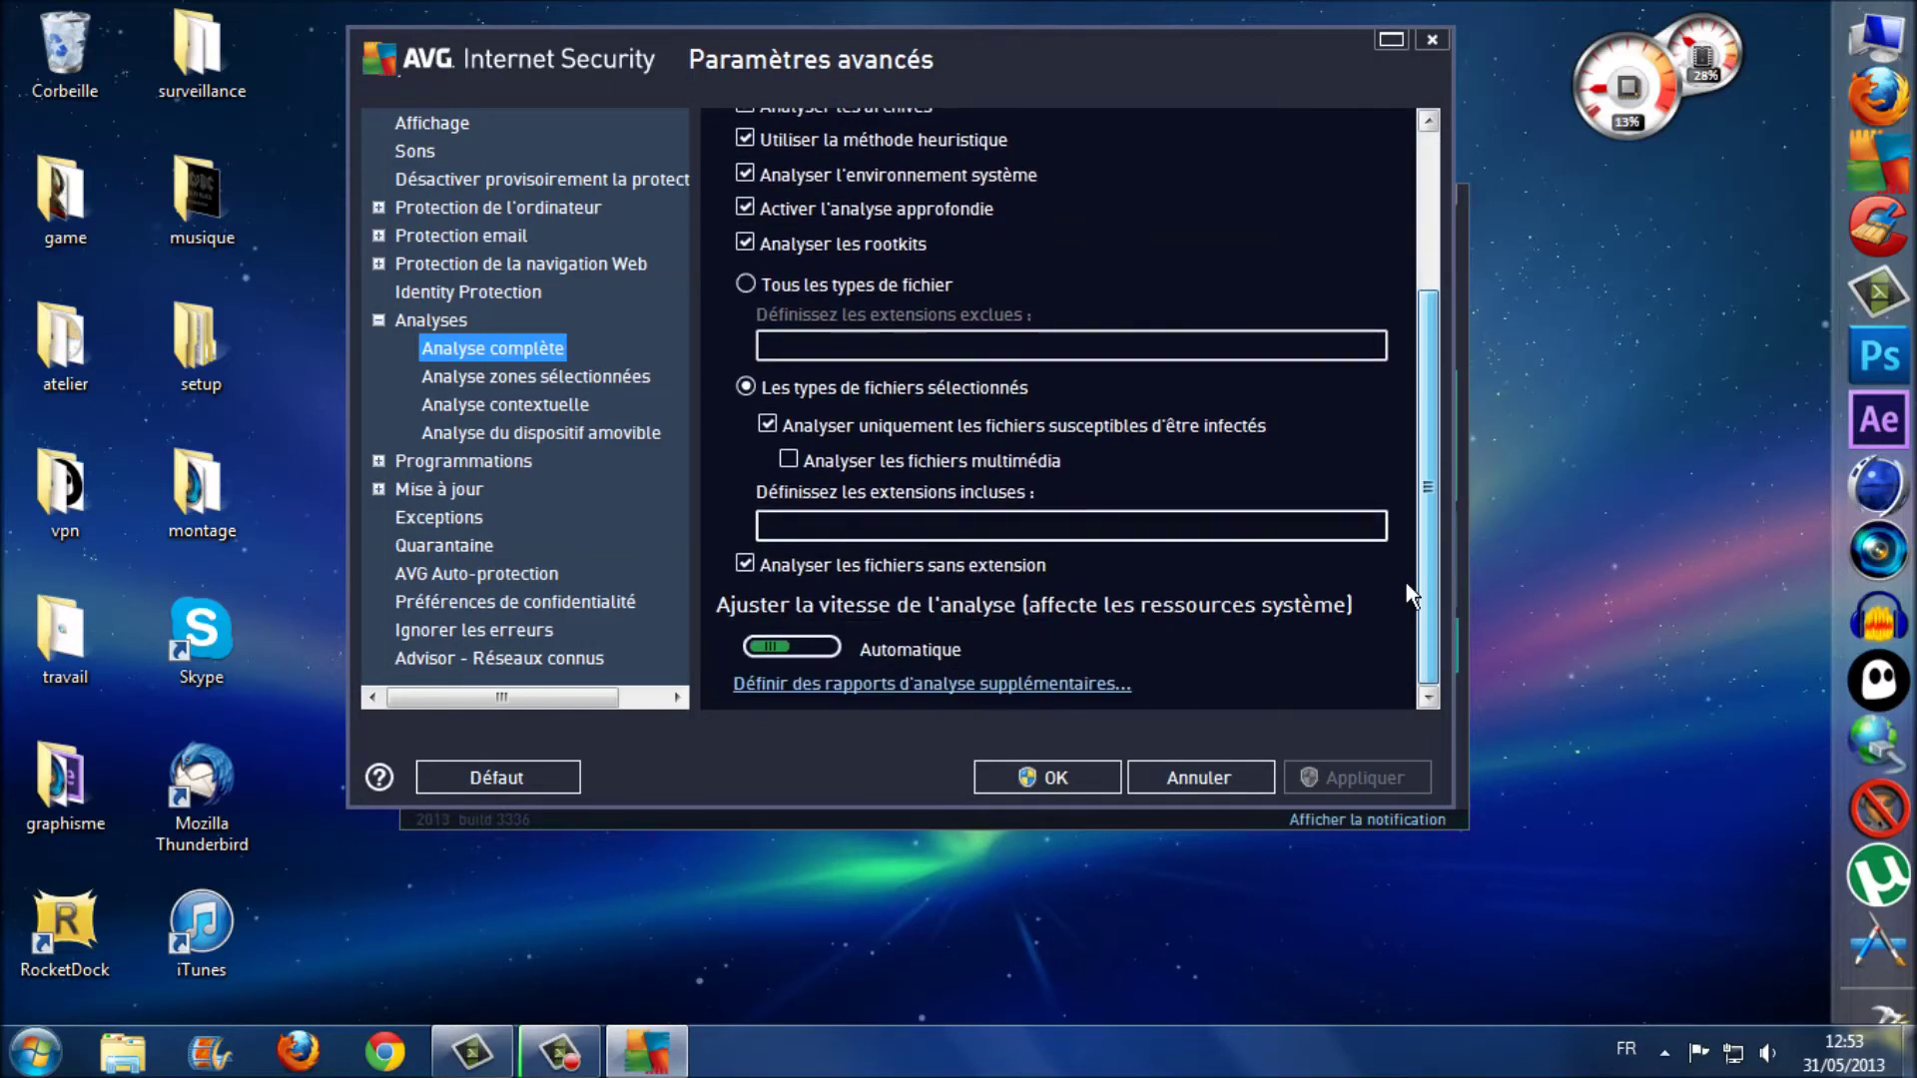
pyautogui.click(967, 459)
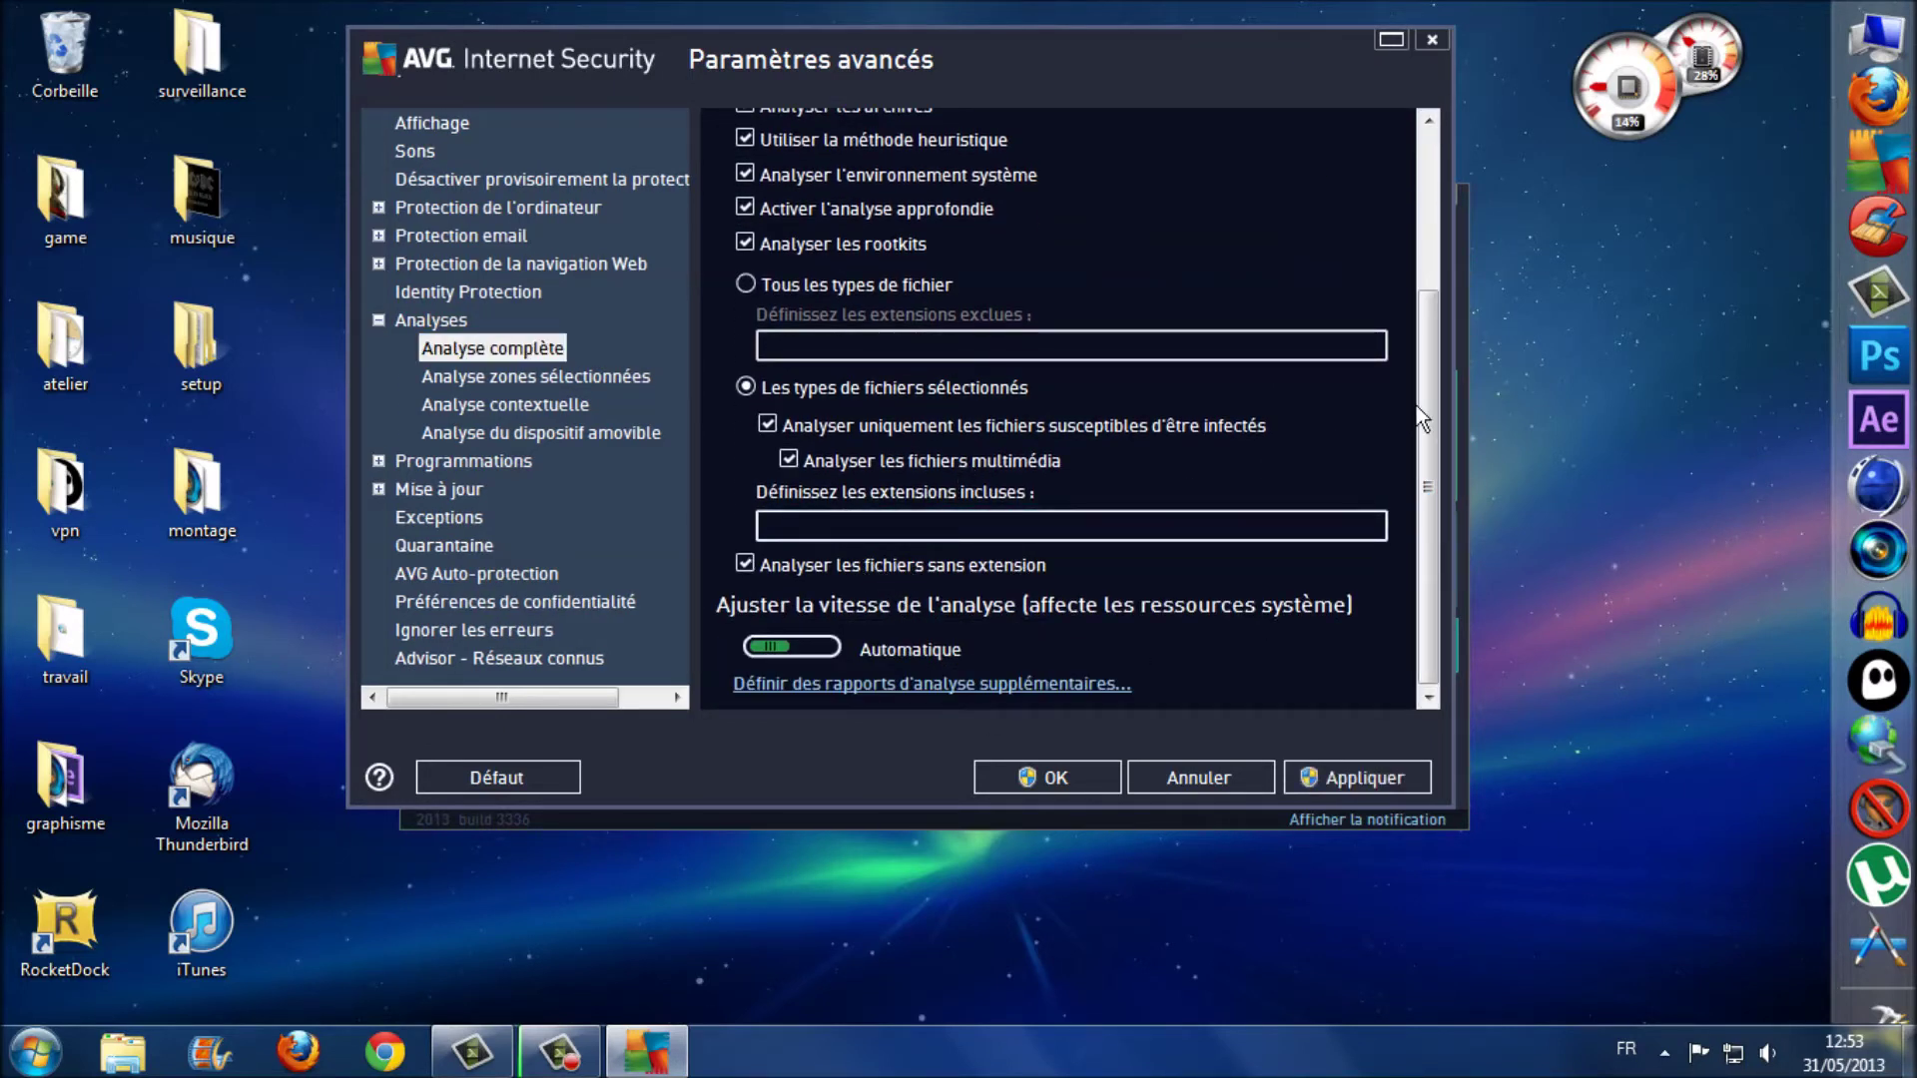
pyautogui.moveTo(789, 647); pyautogui.dragTo(706, 640)
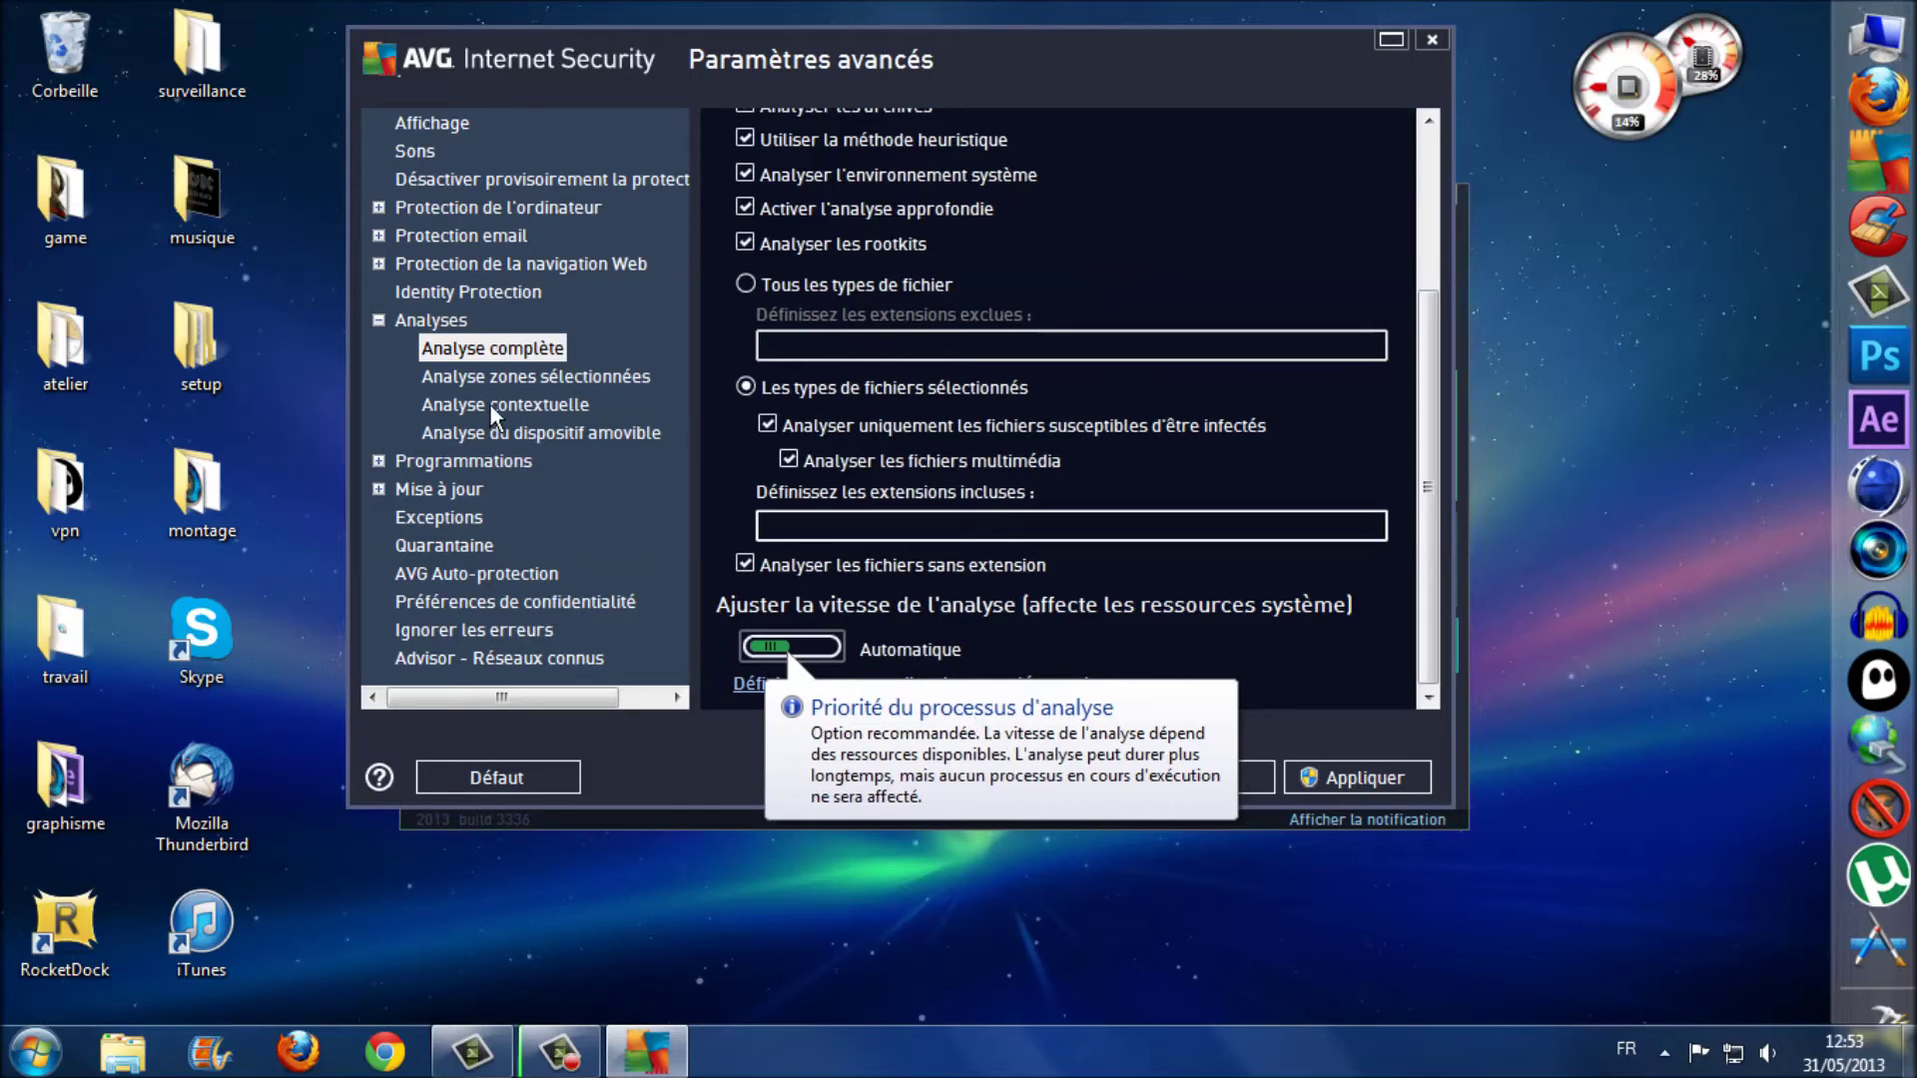
# Step: View the selected-areas, contextual and removable-device scan settings, and check the Skype shortcut's context commands for a scan entry
pyautogui.click(518, 372)
pyautogui.click(537, 410)
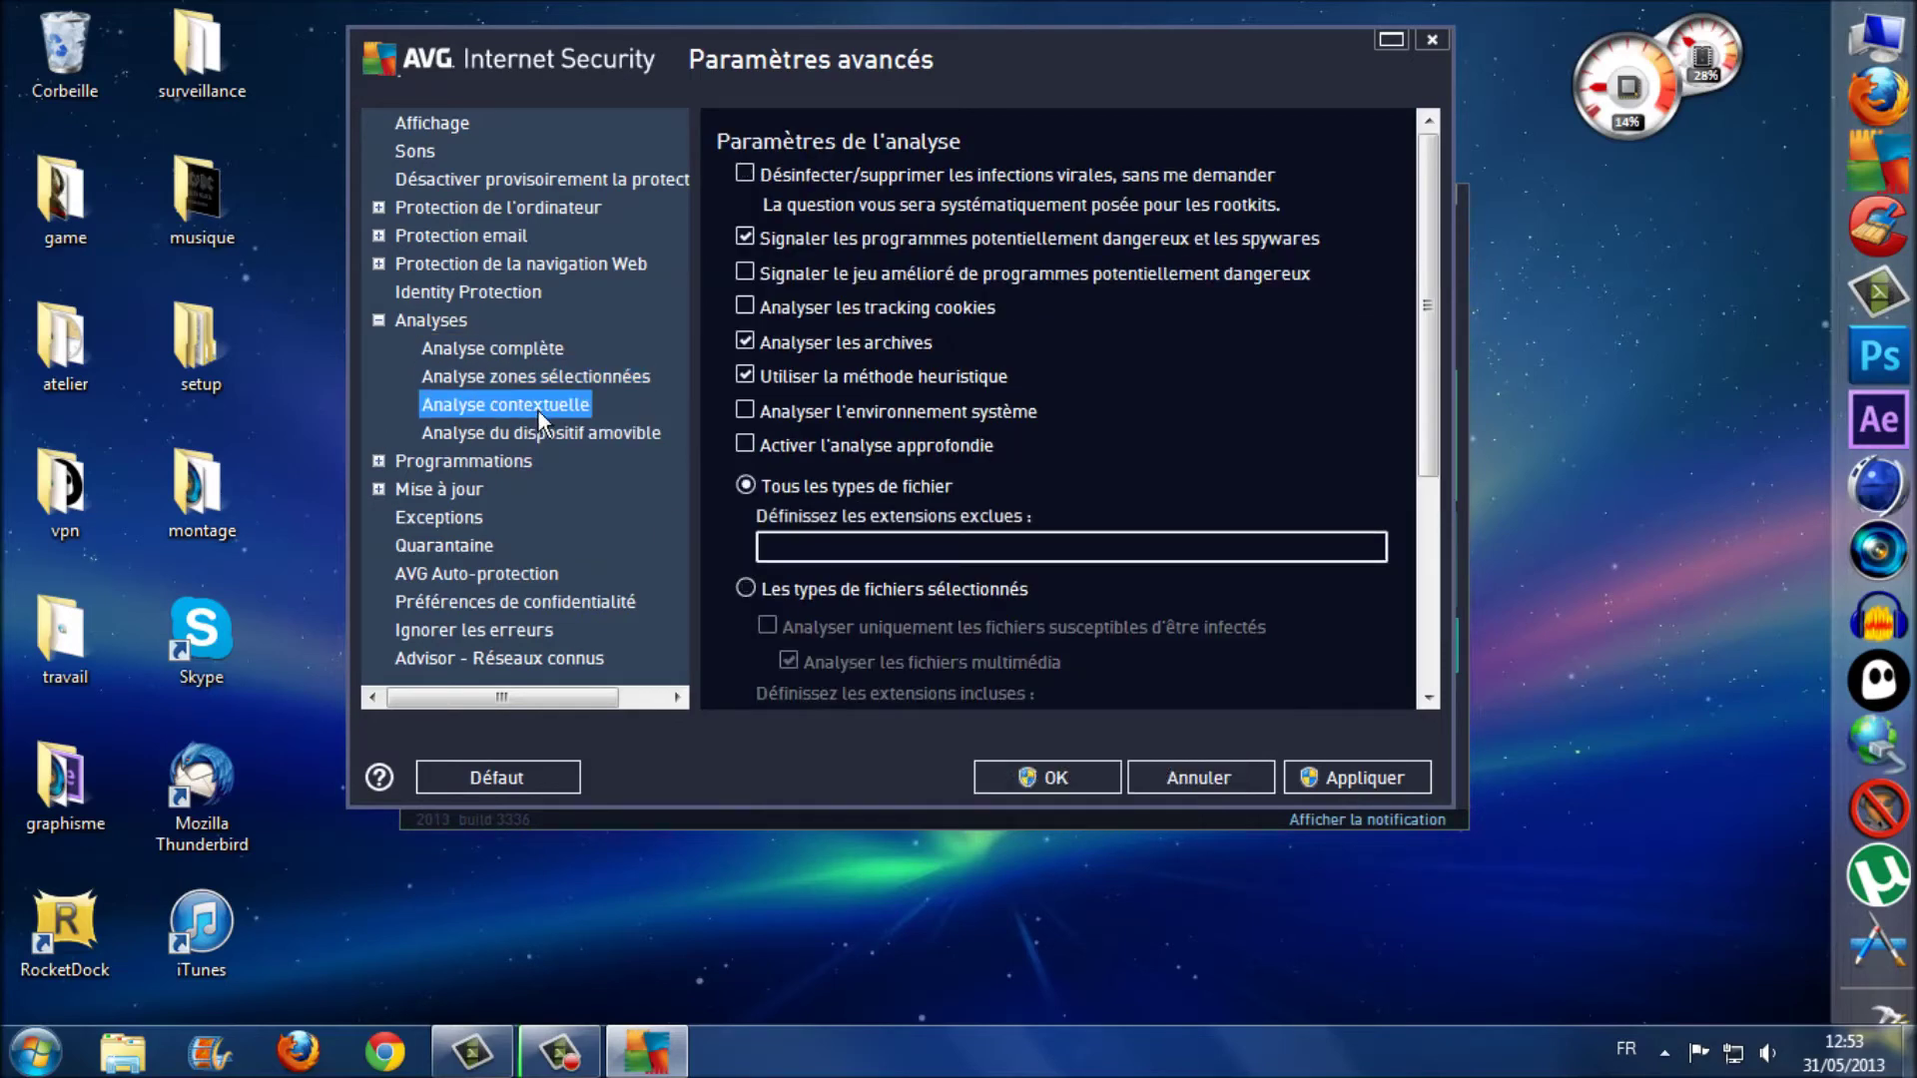
pyautogui.click(541, 434)
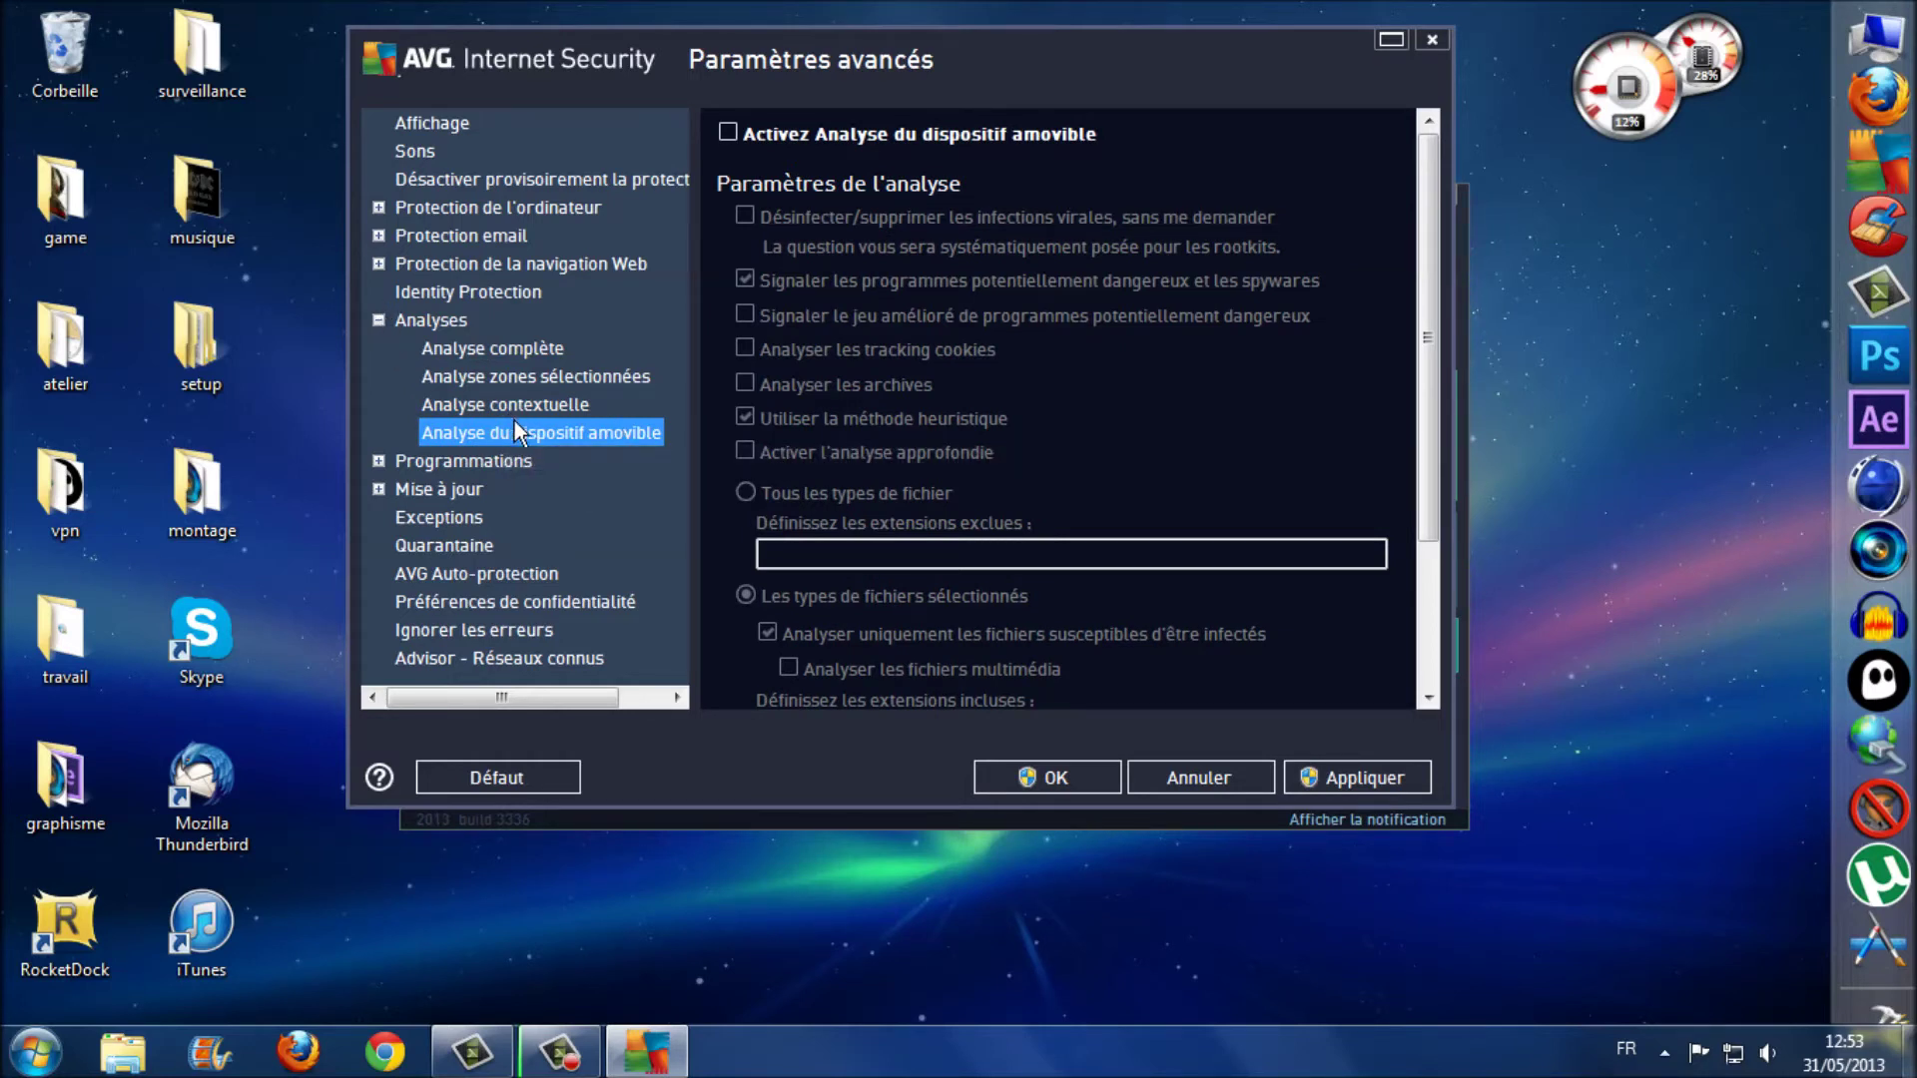
pyautogui.rightClick(215, 629)
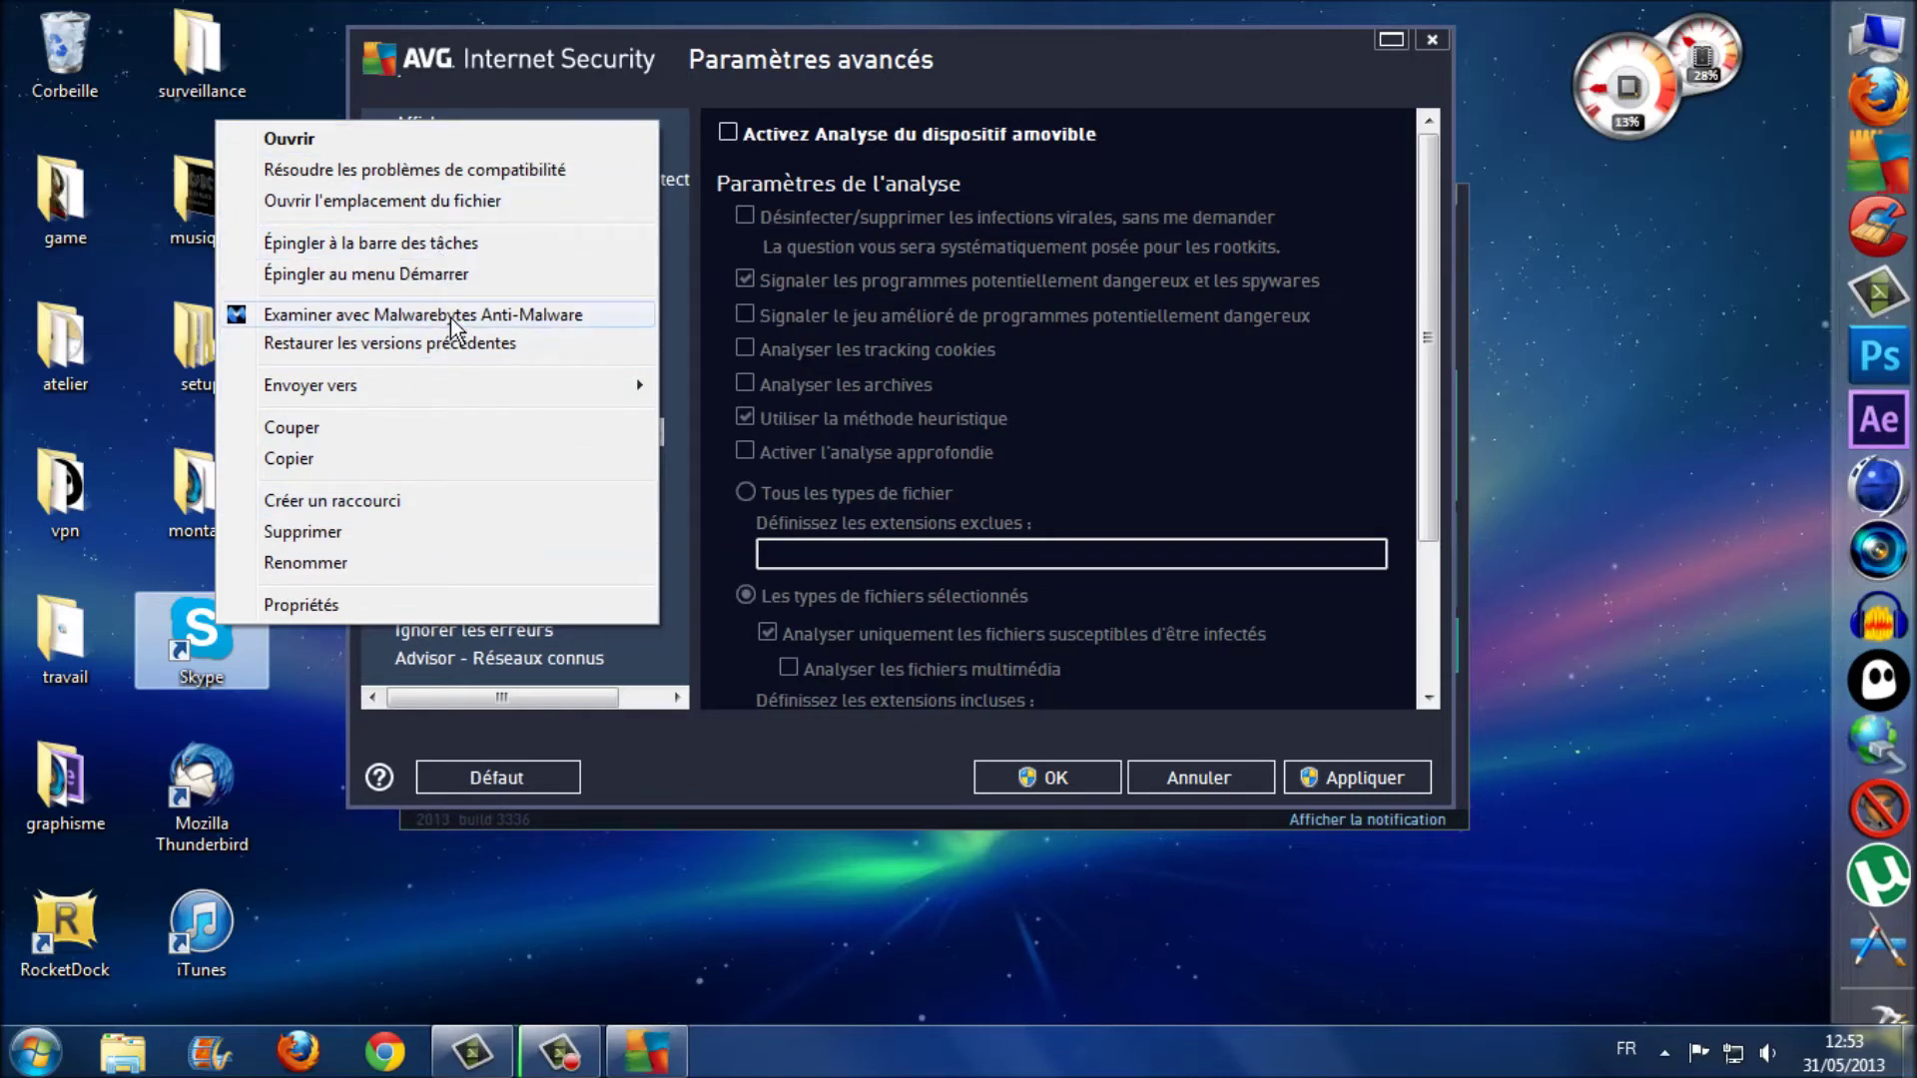
pyautogui.click(751, 862)
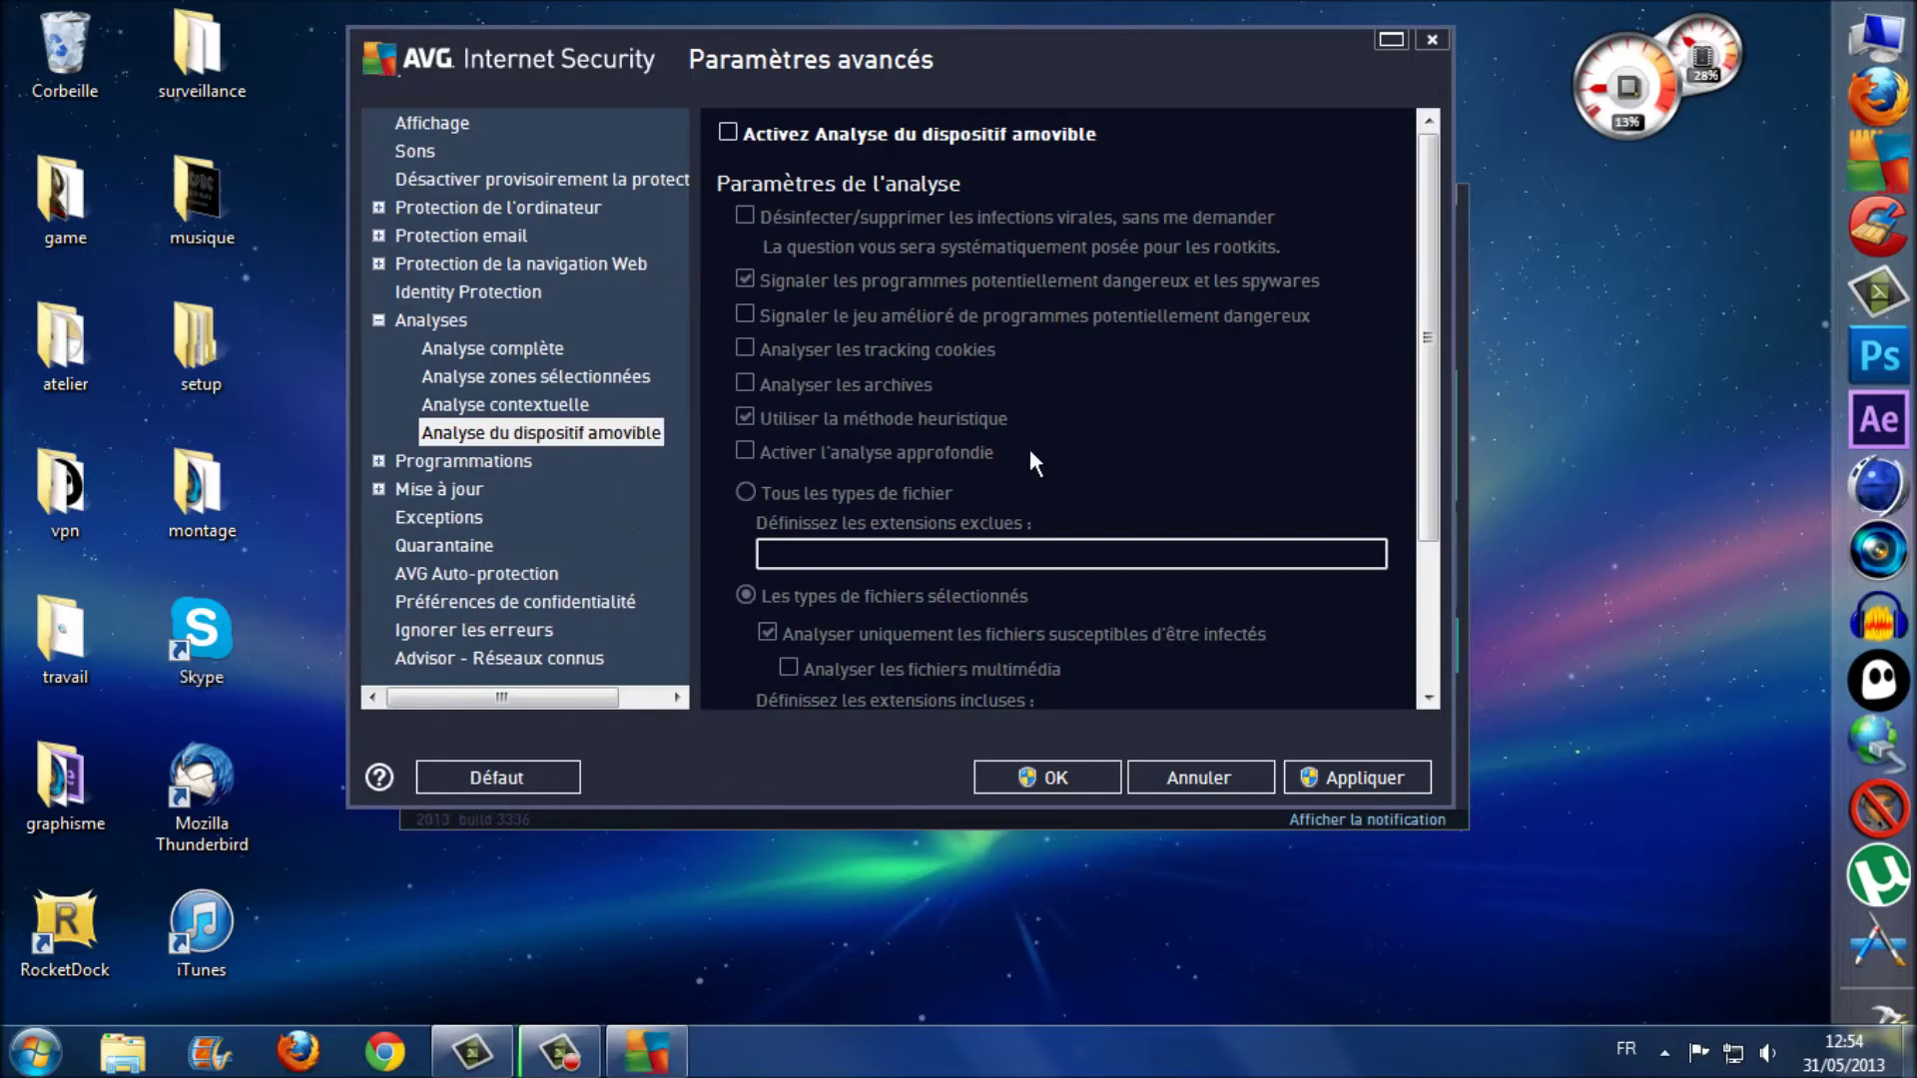
# Step: Move the advanced settings window, open Analyse programmée under Programmations and enable its task
pyautogui.moveTo(1255, 47); pyautogui.dragTo(1323, 72)
pyautogui.click(514, 514)
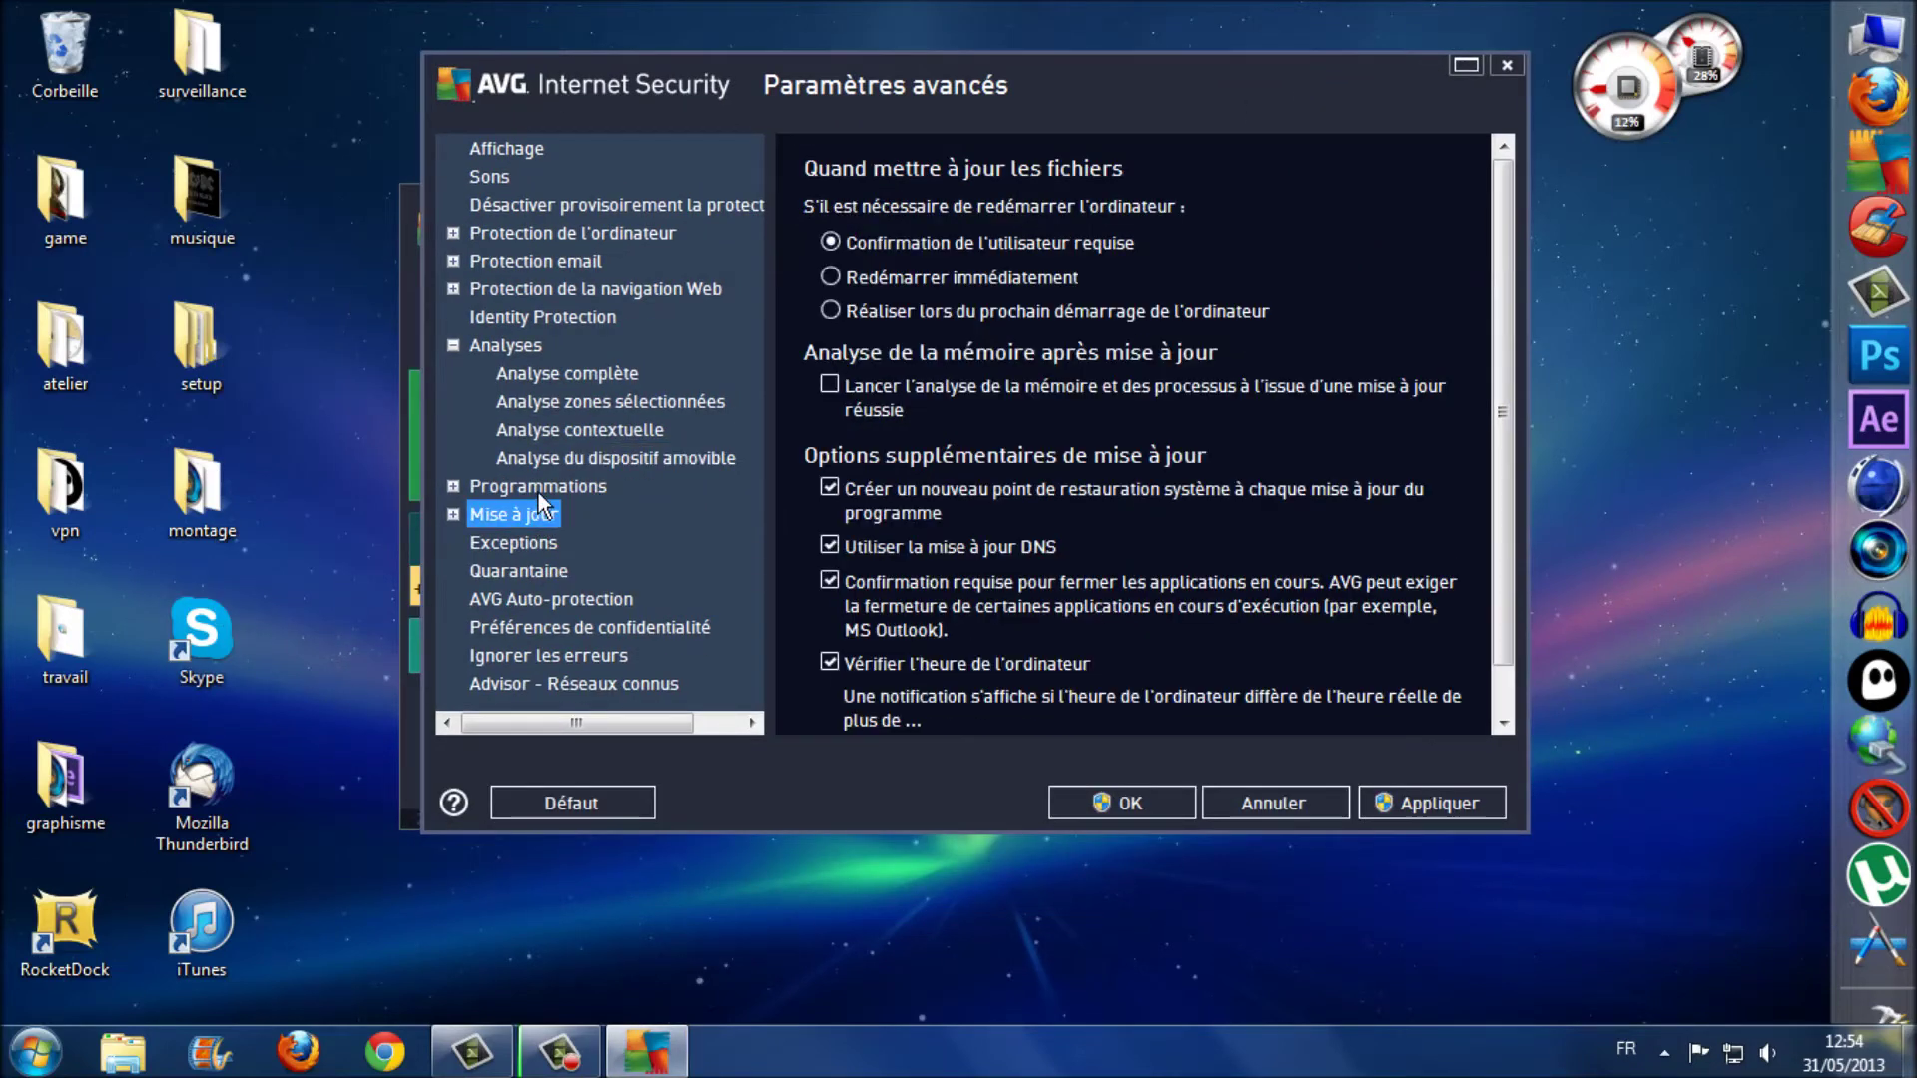
pyautogui.click(537, 487)
pyautogui.click(453, 346)
pyautogui.click(453, 372)
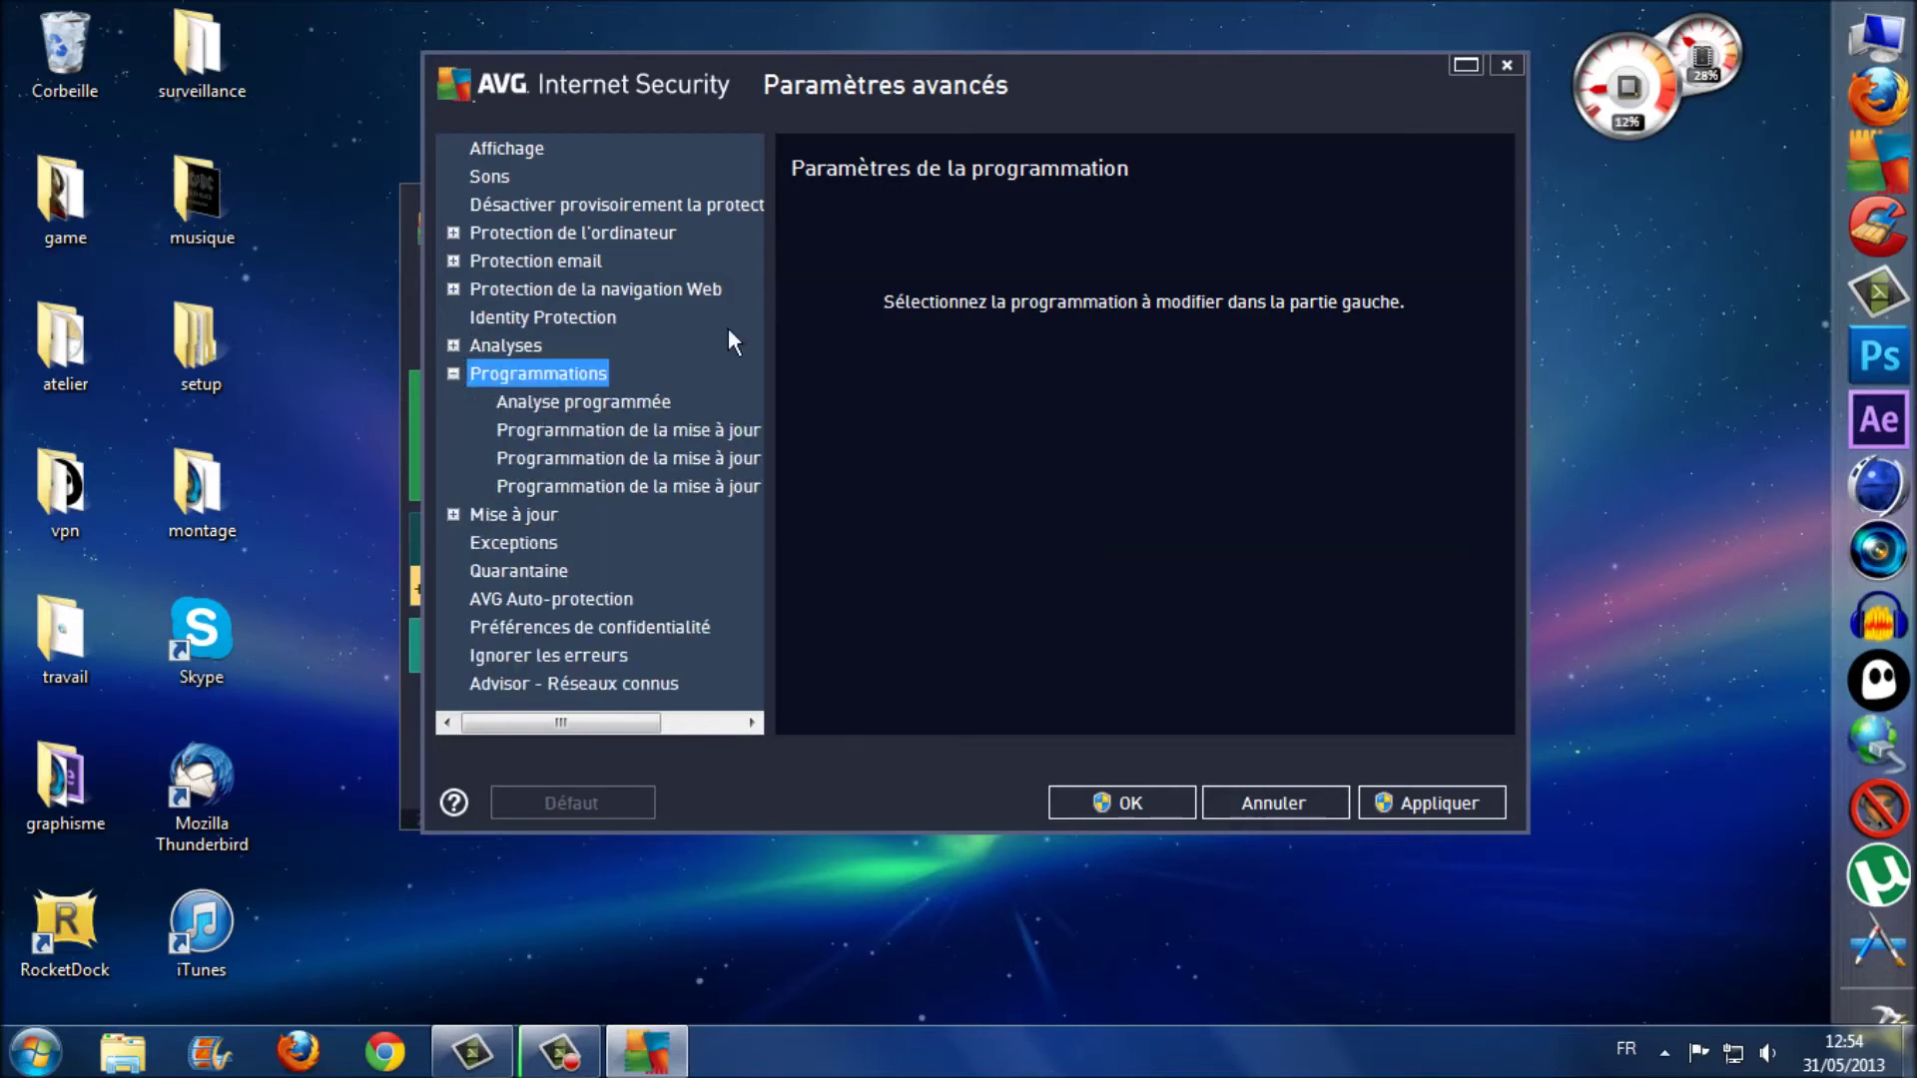
pyautogui.click(588, 400)
pyautogui.click(800, 170)
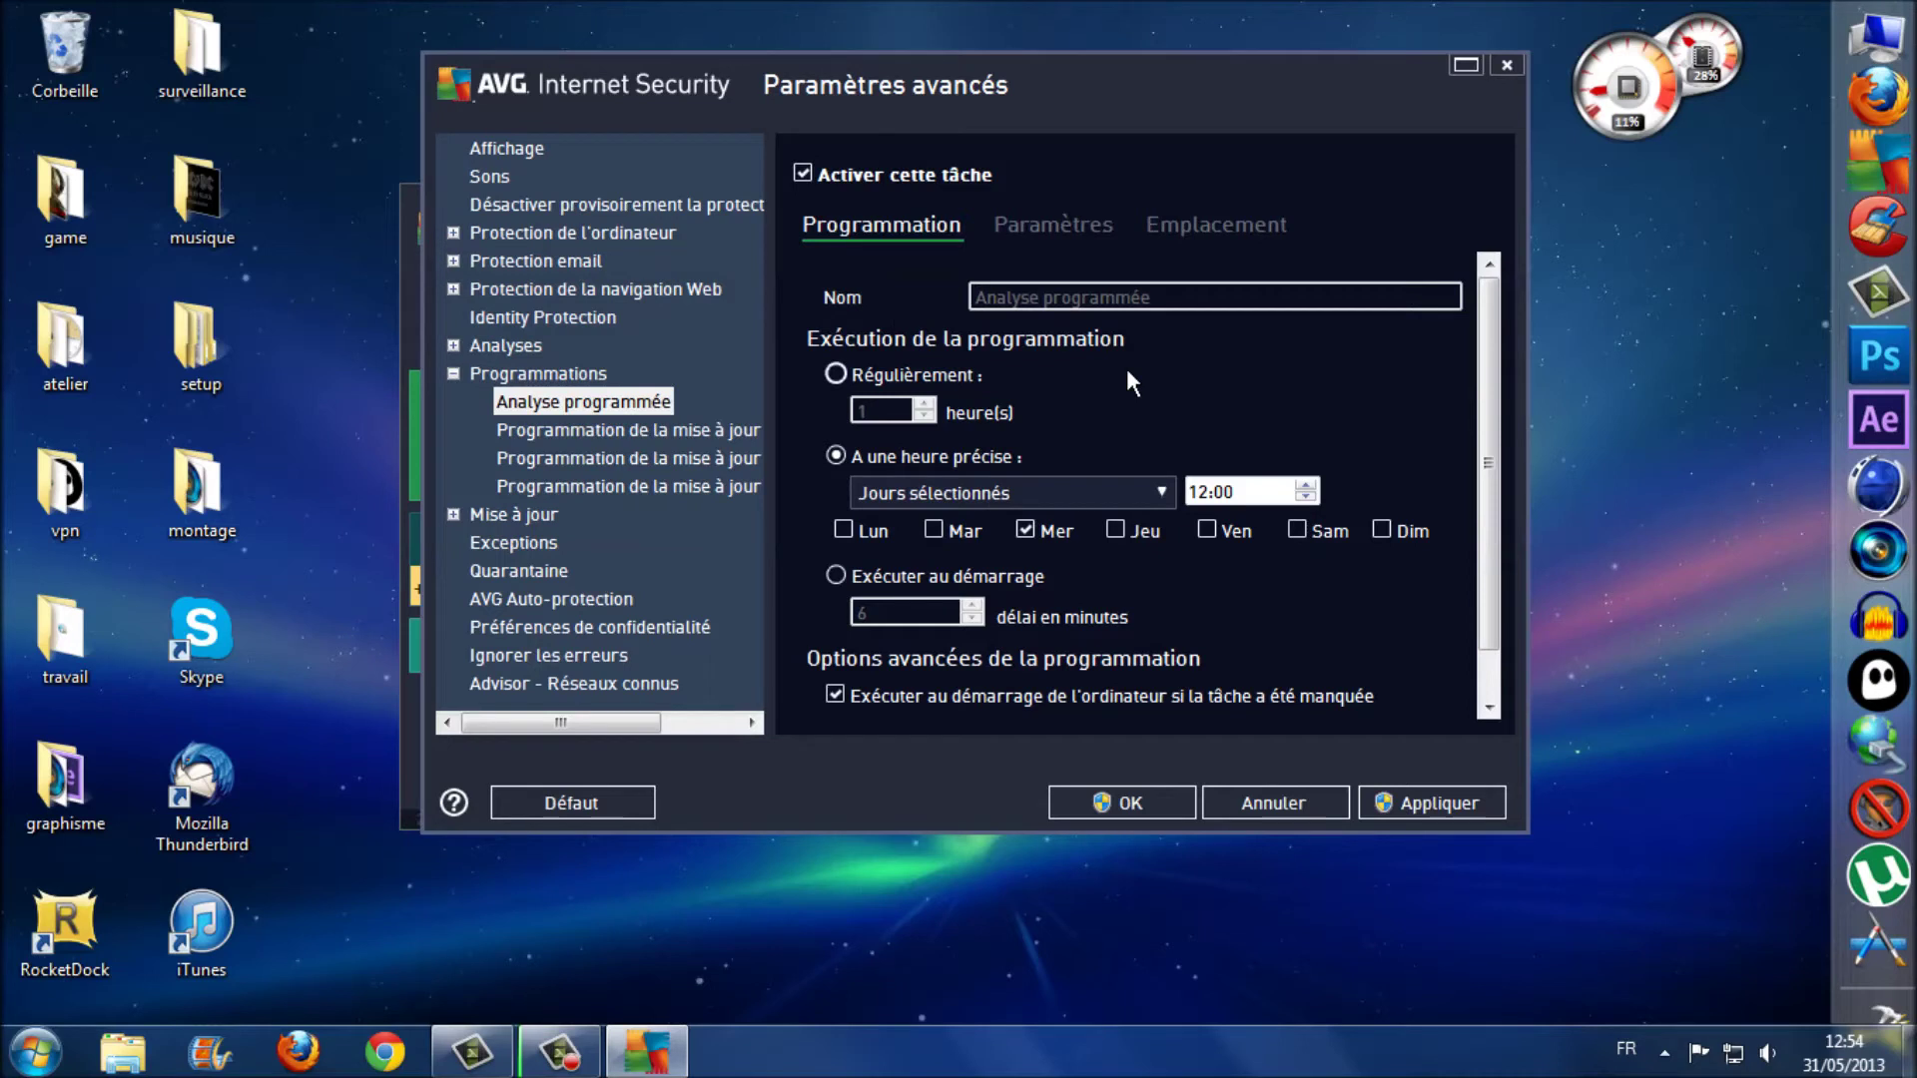
# Step: Schedule the scan at a precise hour on selected days, adding Jeu and setting 10:00, and deactivate the task
pyautogui.click(859, 374)
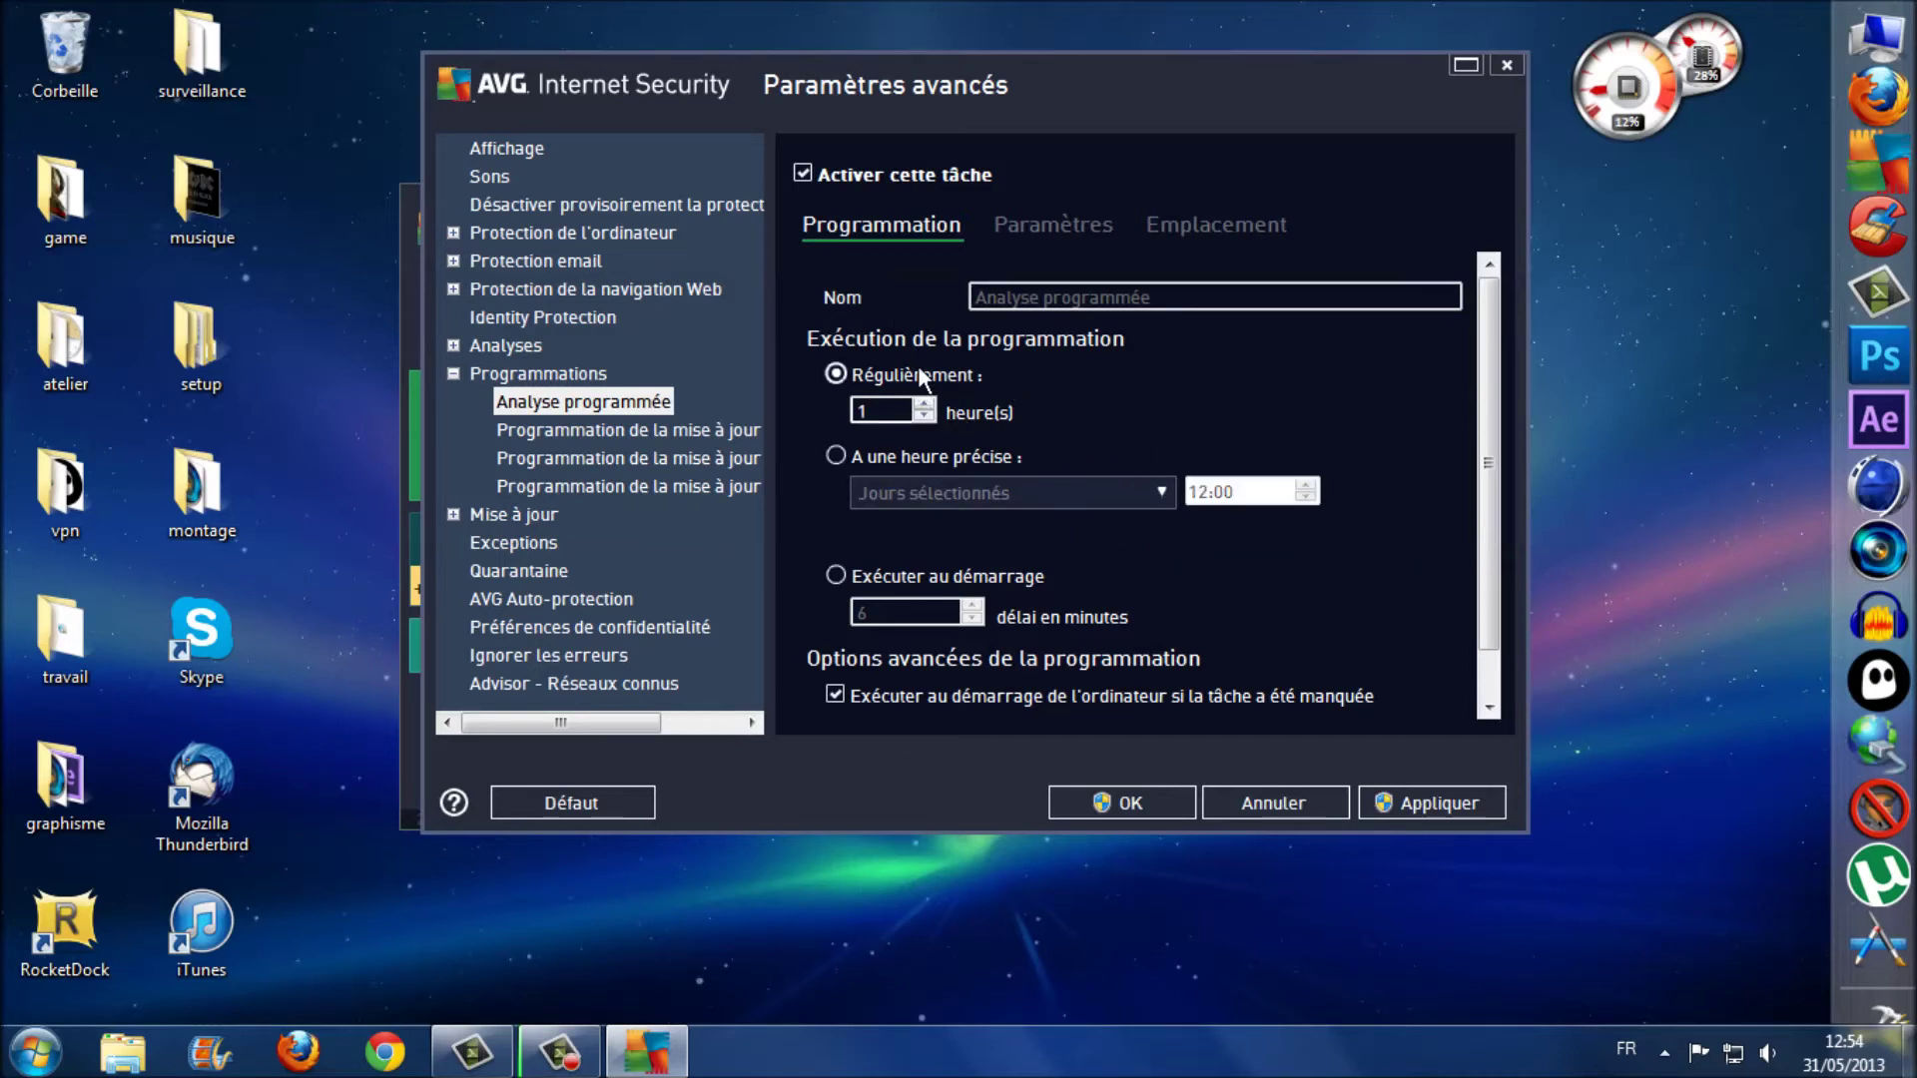
pyautogui.click(835, 456)
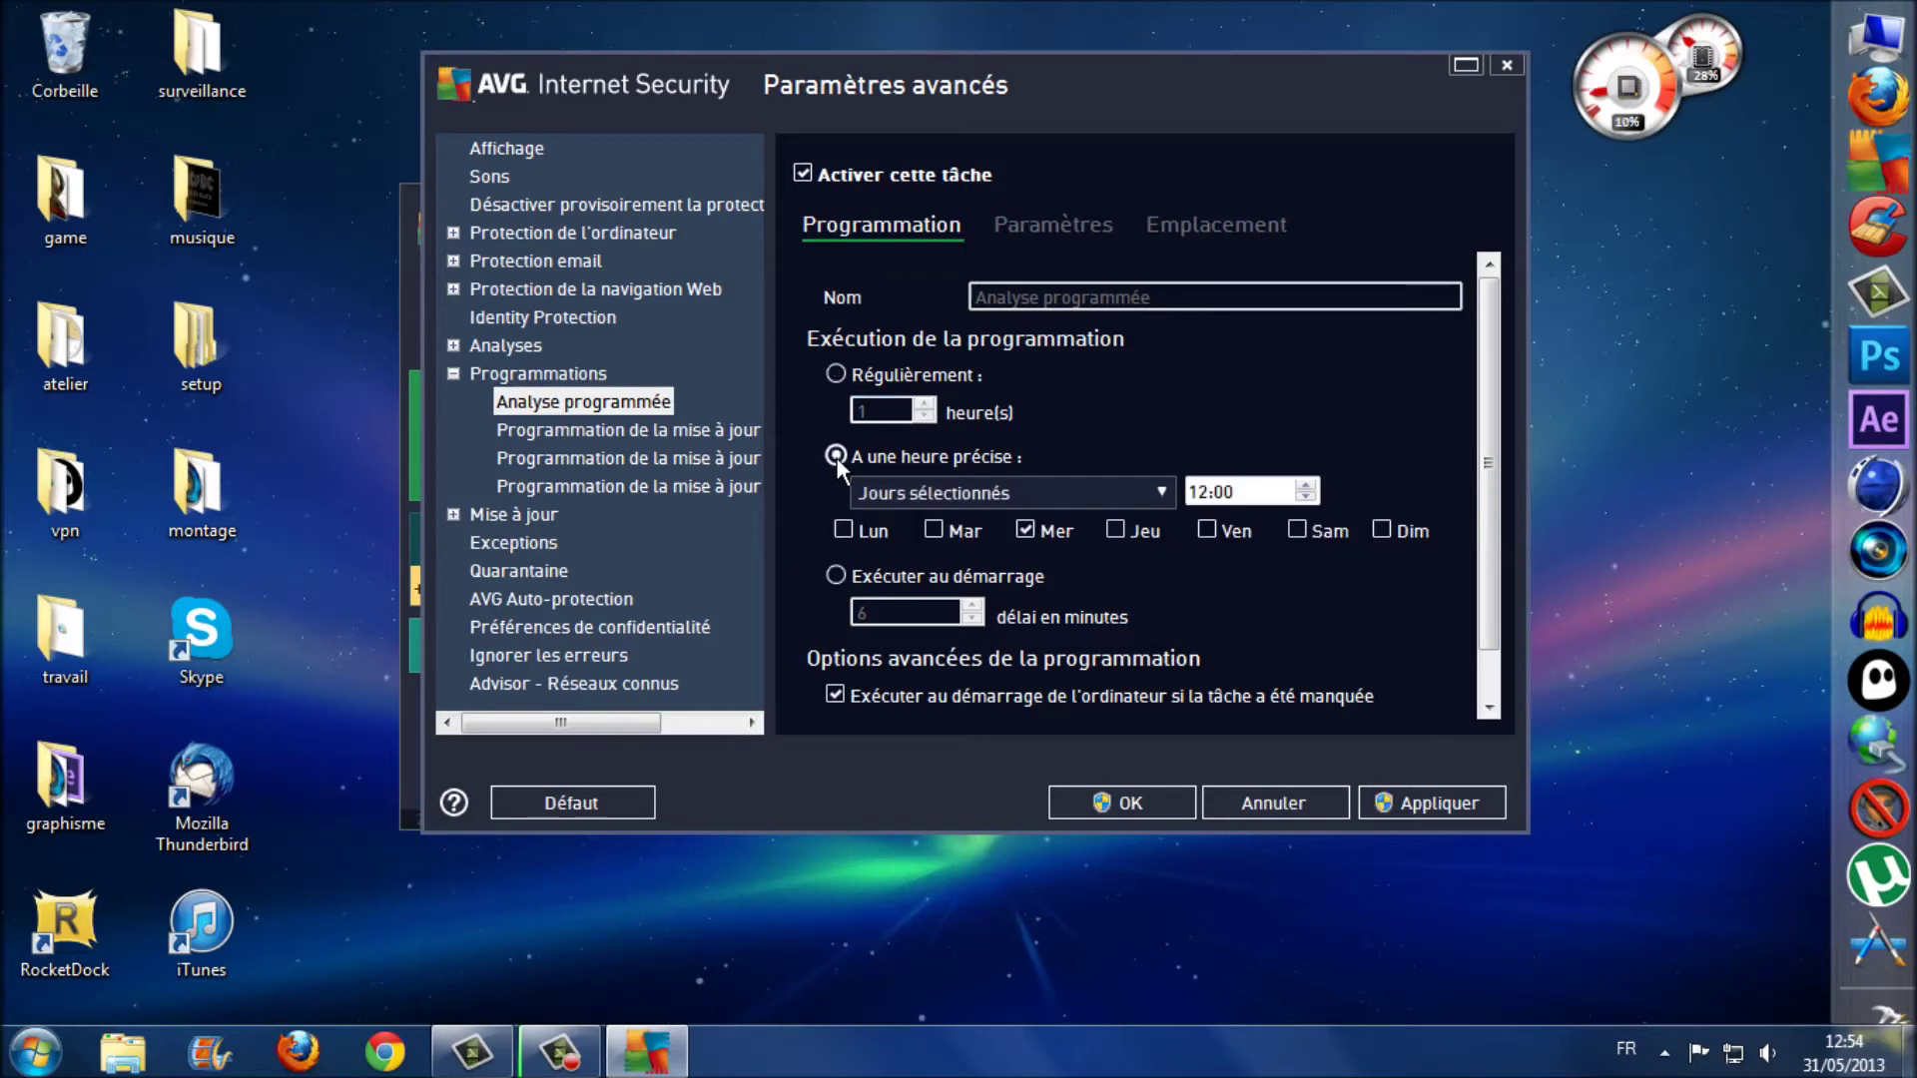
pyautogui.click(1045, 490)
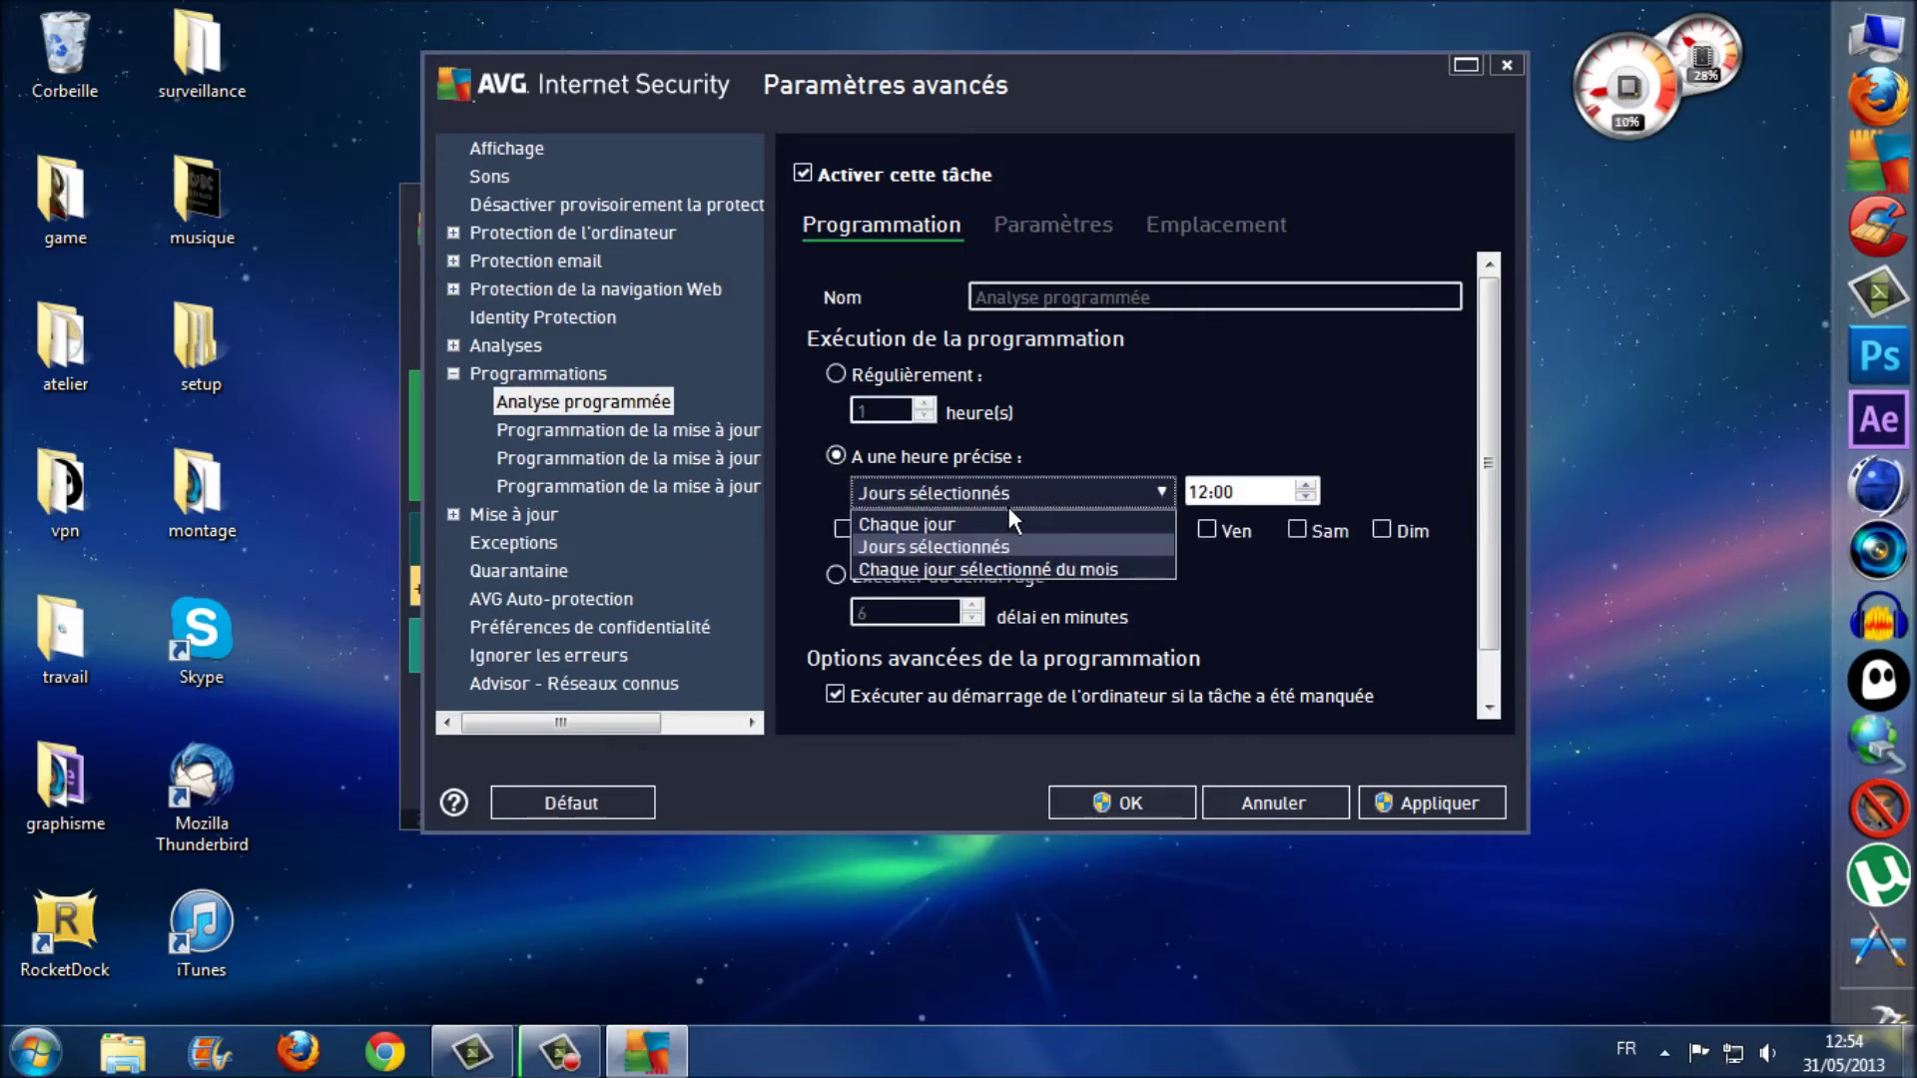
pyautogui.click(949, 545)
pyautogui.click(1137, 531)
pyautogui.click(1220, 492)
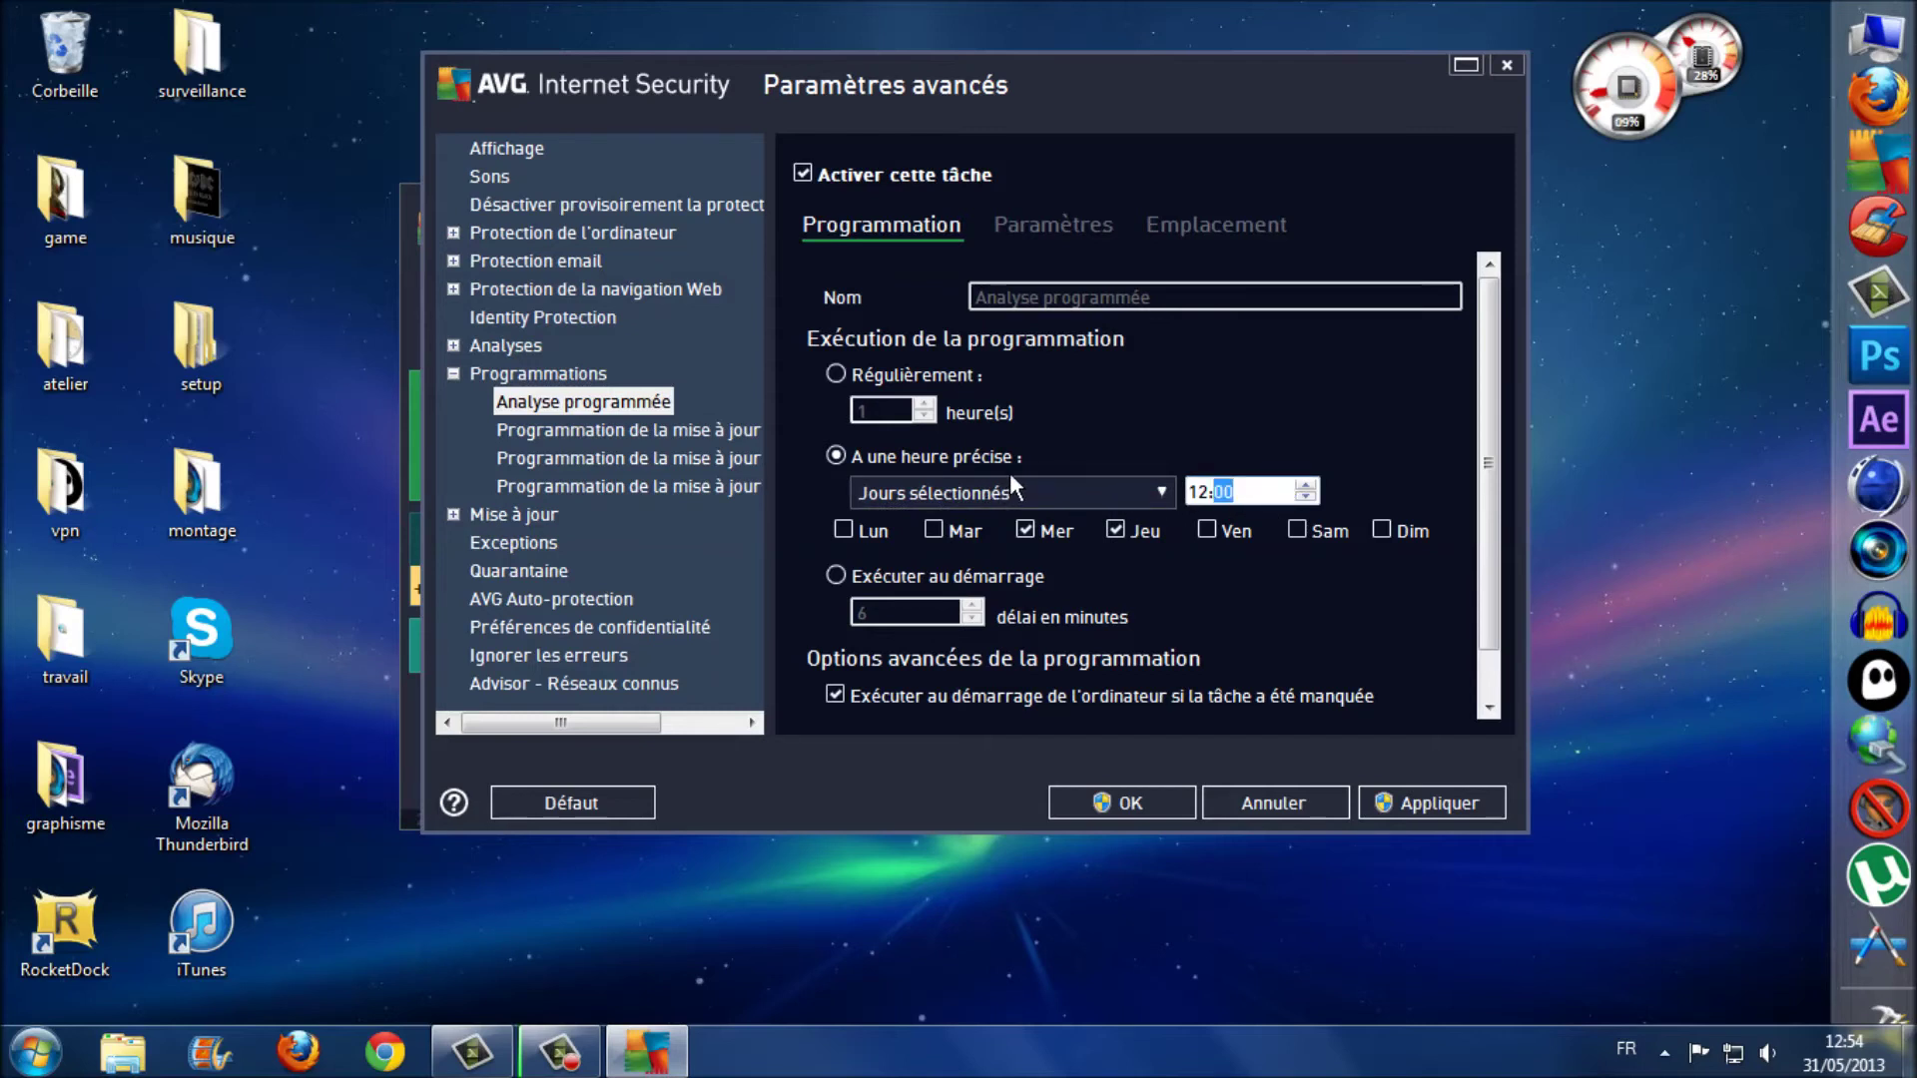
pyautogui.press('Left')
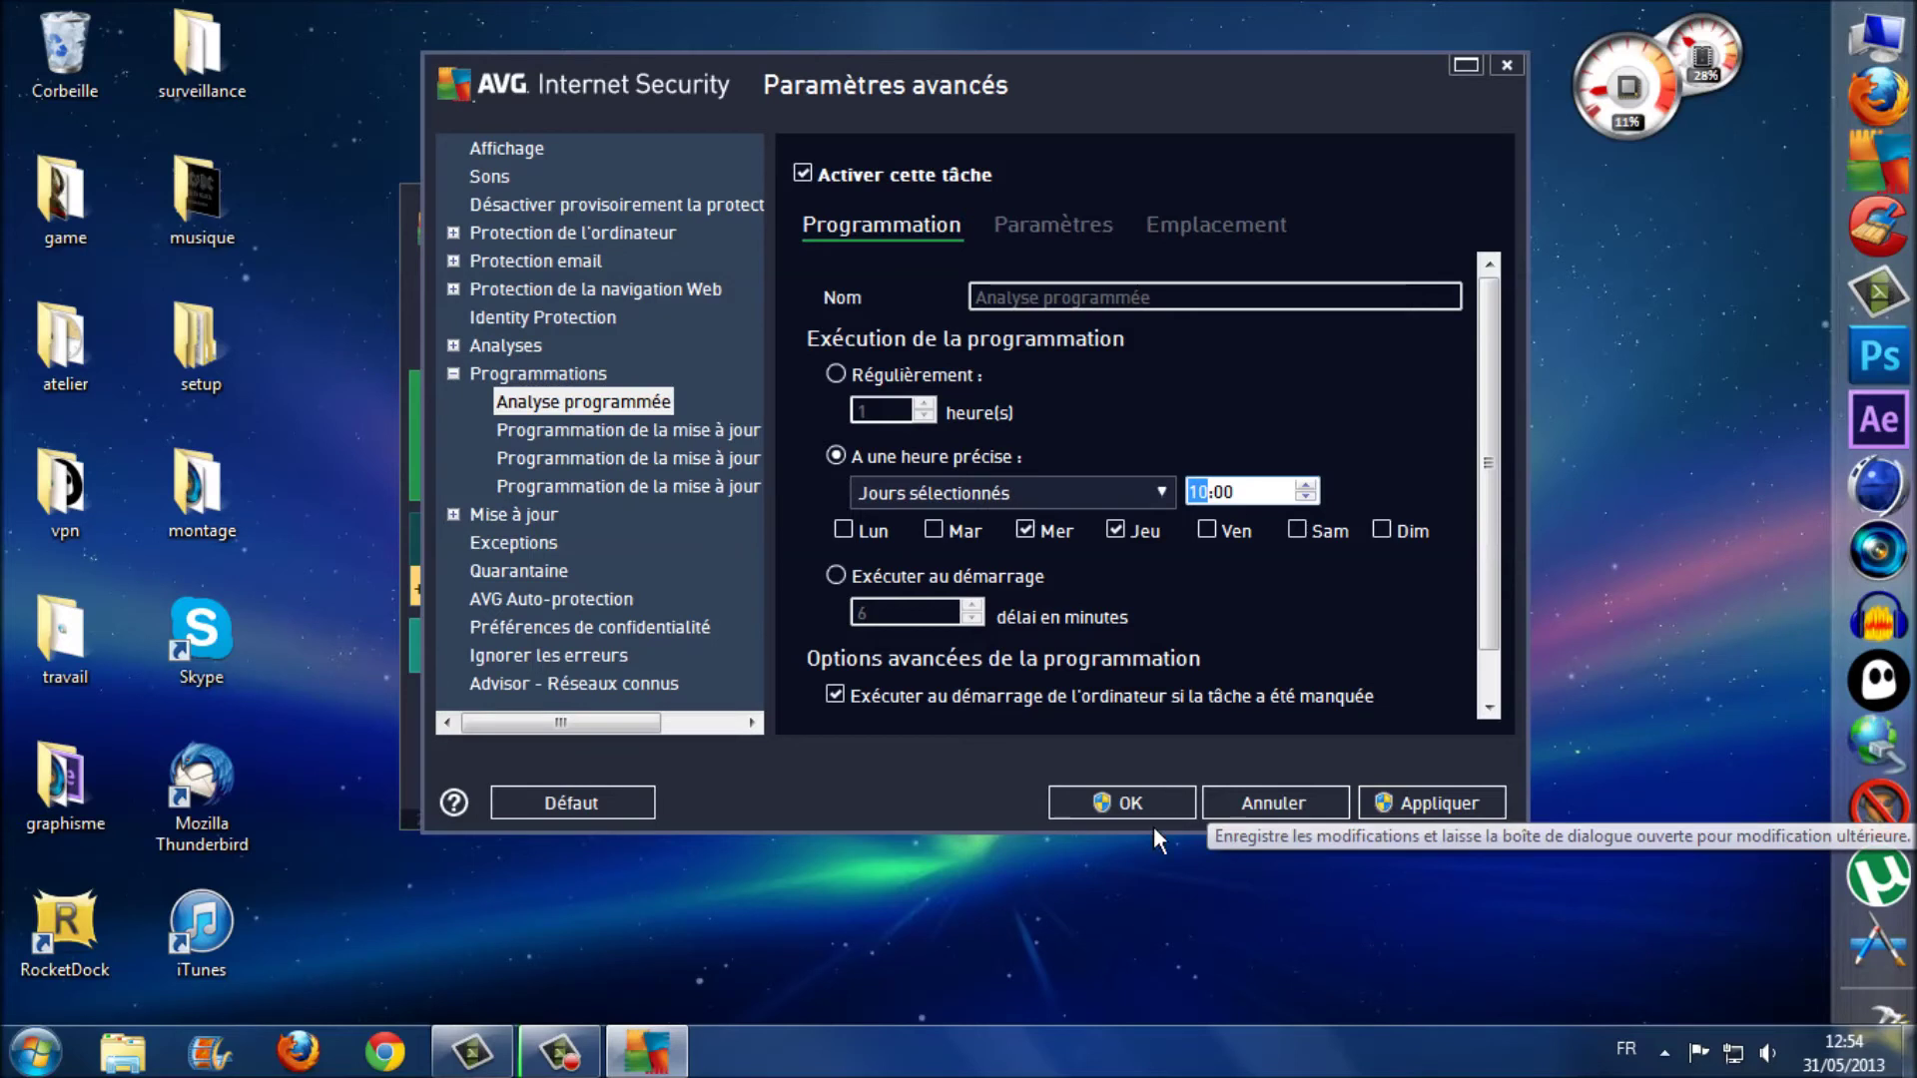
pyautogui.click(803, 172)
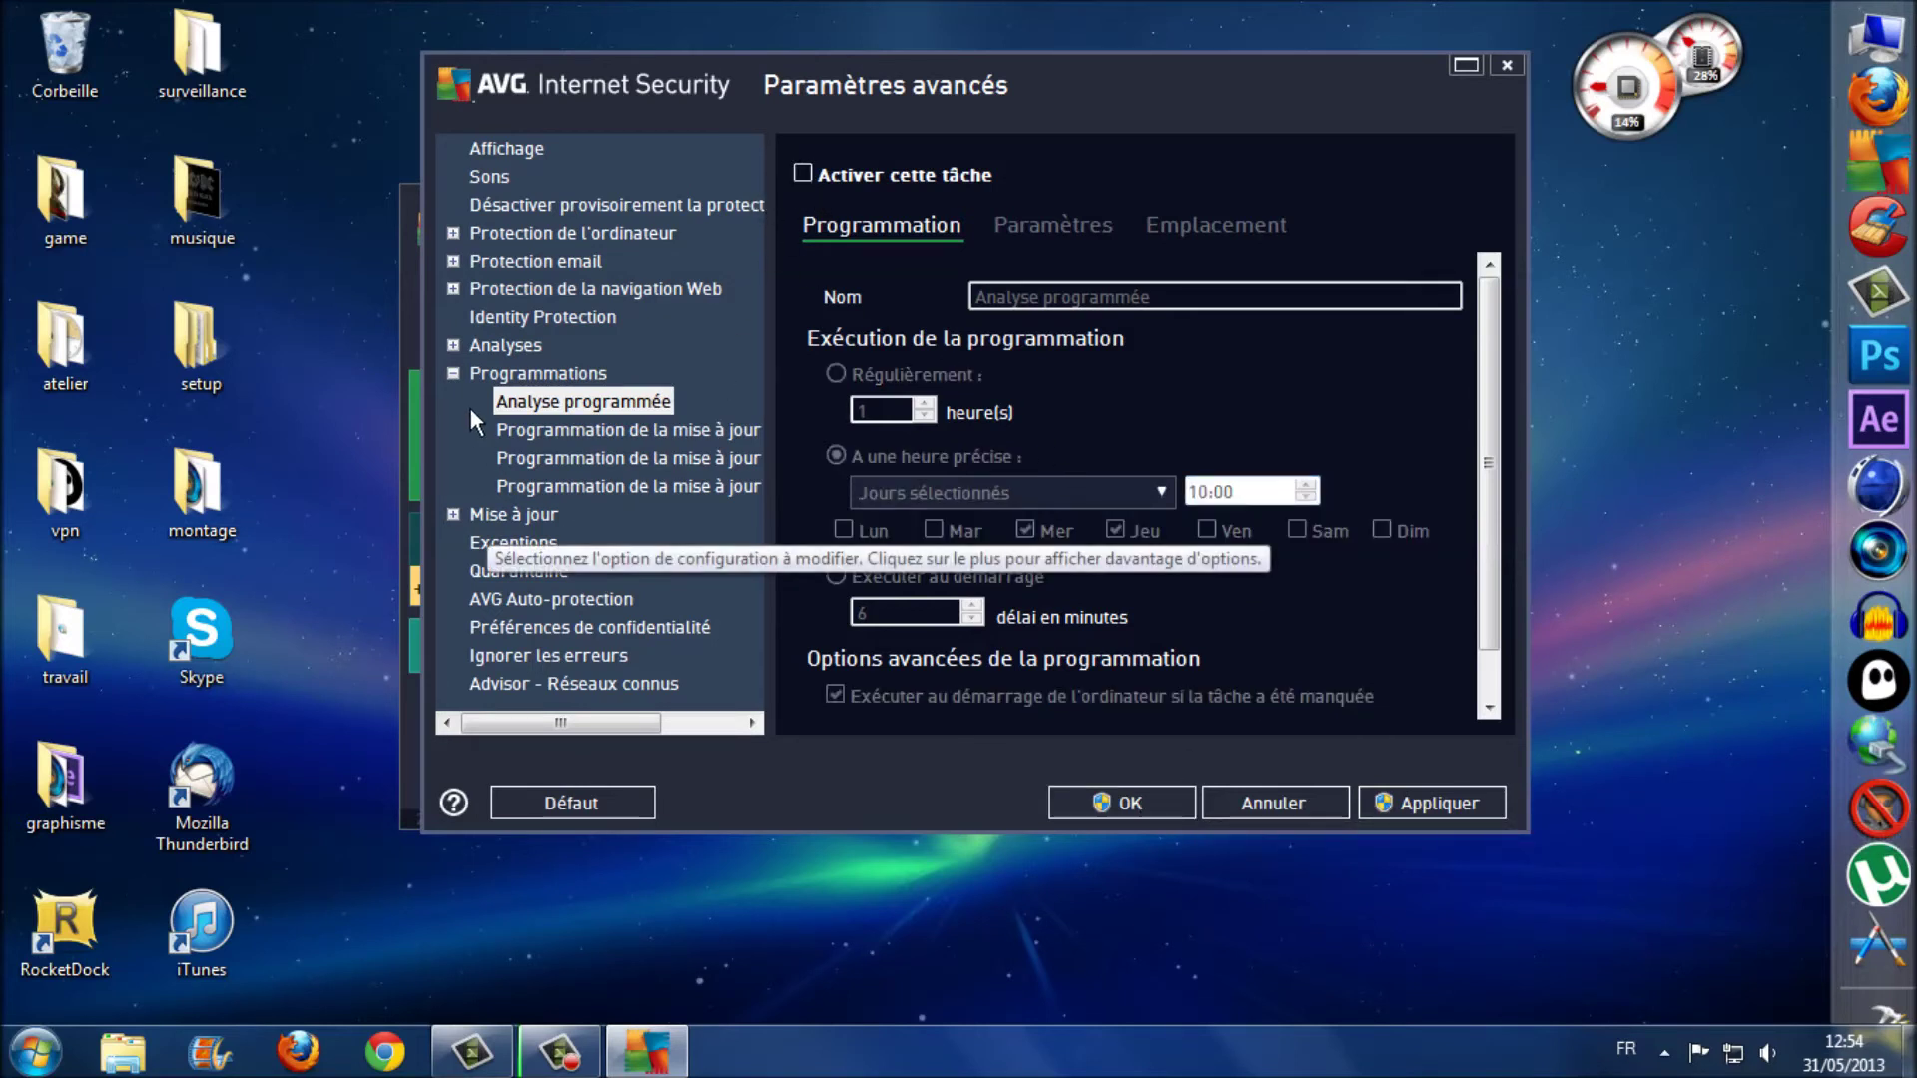
# Step: View the update schedules under Programmations, collapse that branch and examine the Mise à jour settings
pyautogui.click(645, 483)
pyautogui.click(625, 460)
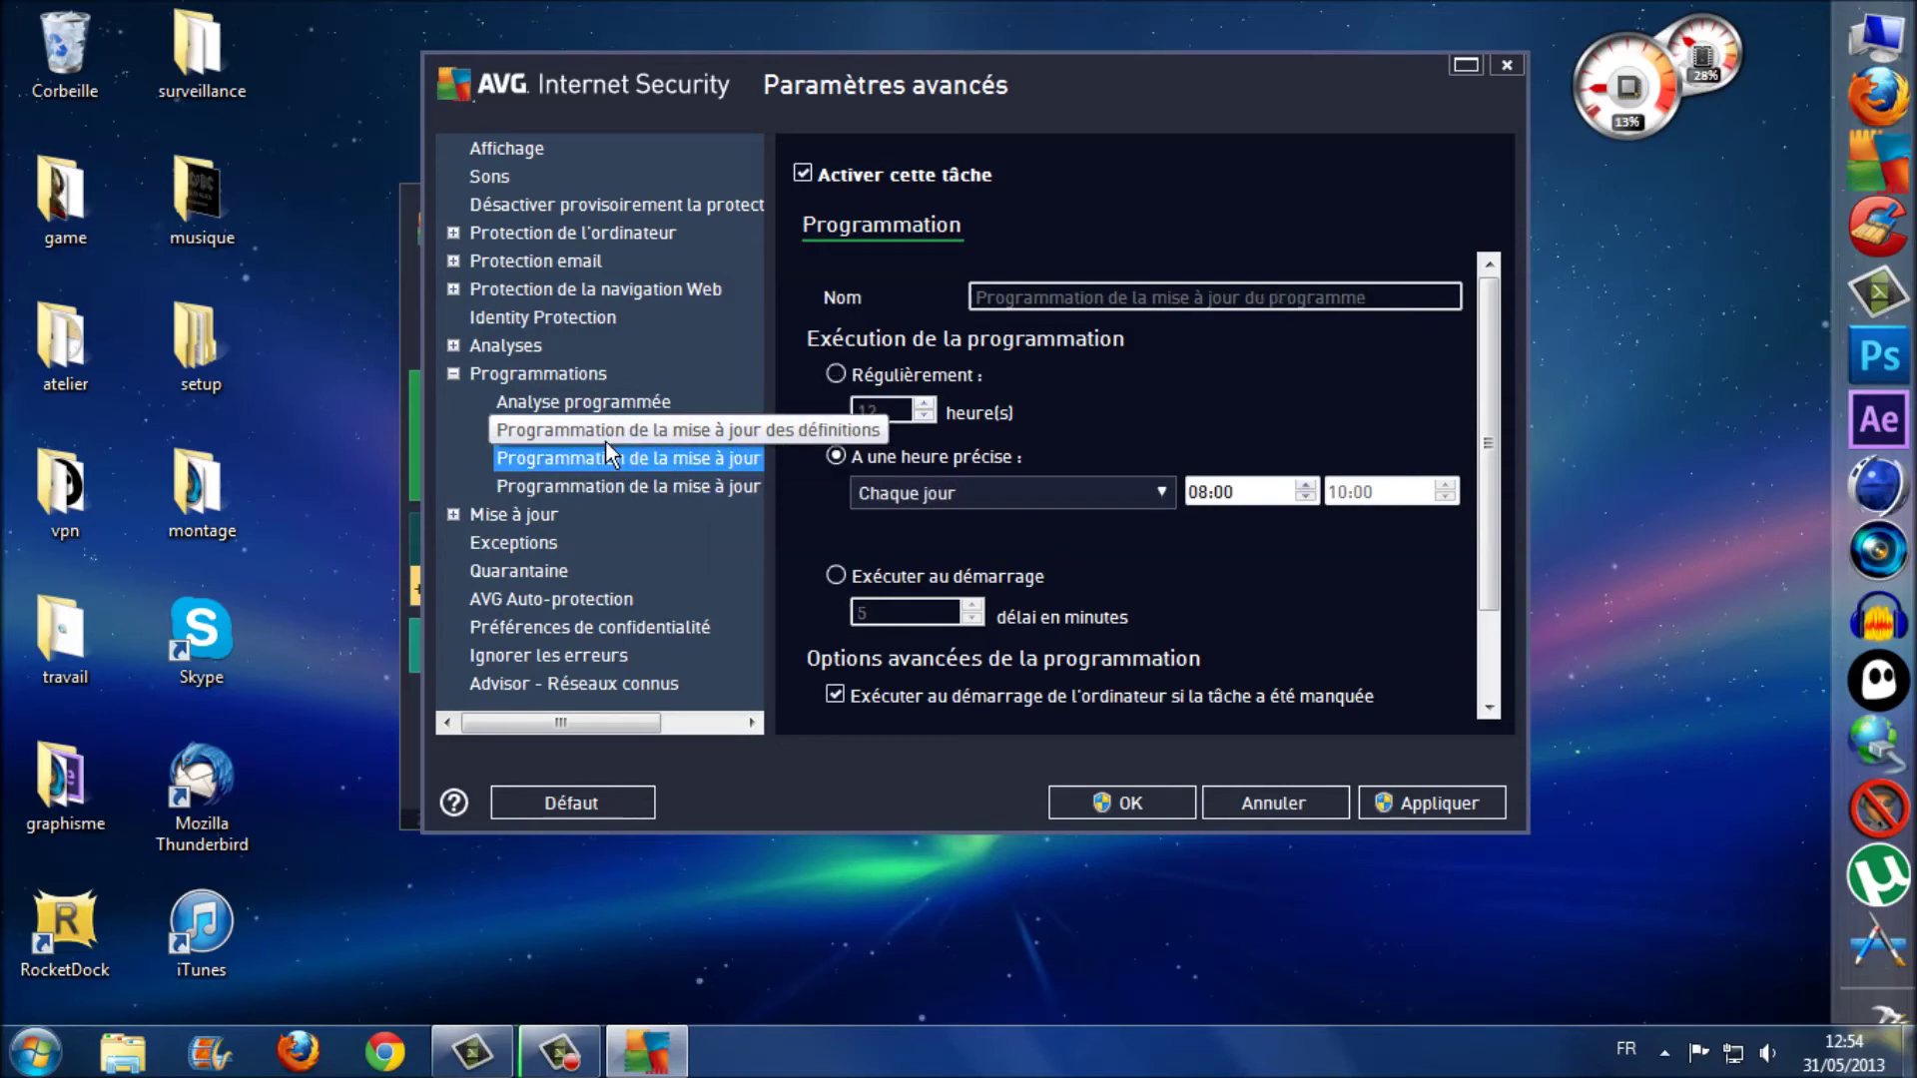
pyautogui.click(608, 440)
pyautogui.click(452, 373)
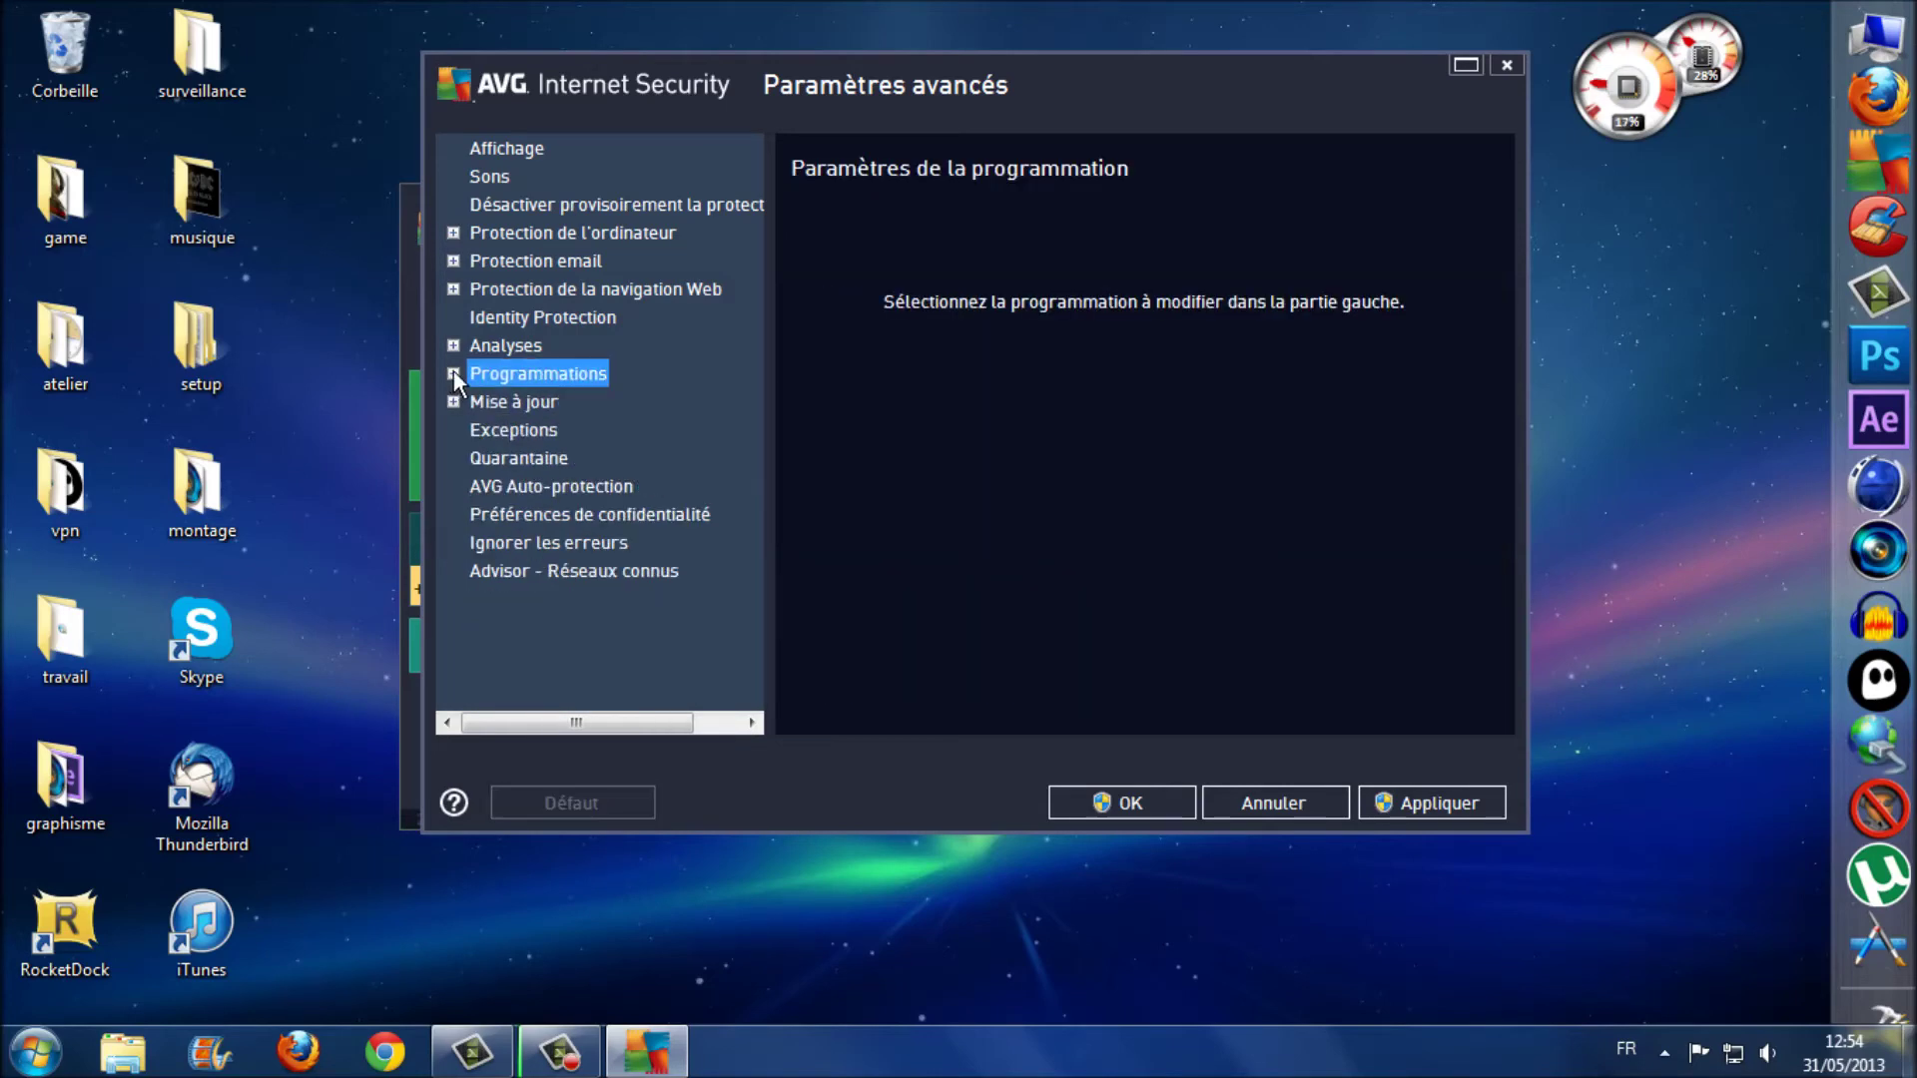
pyautogui.click(505, 404)
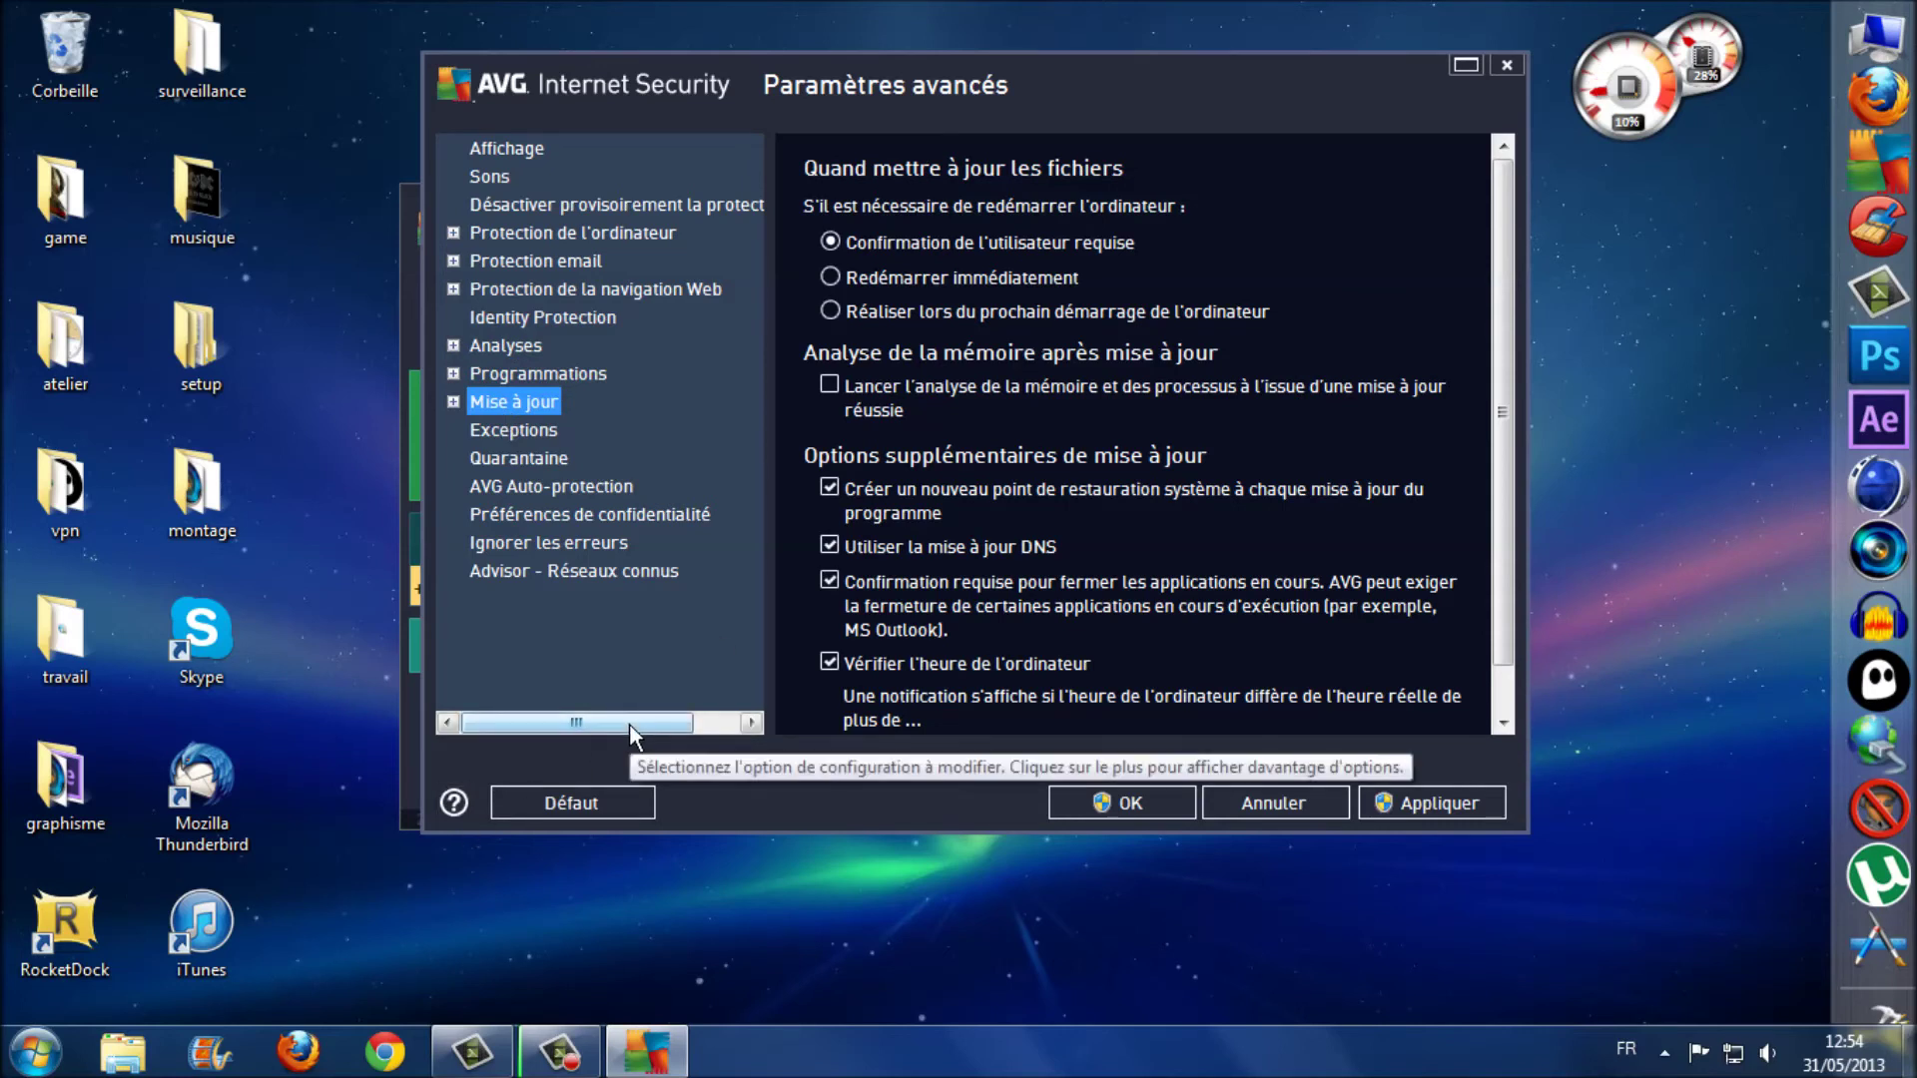
# Step: Examine the remaining Mise à jour settings and the Exceptions list with its object, type and component columns
pyautogui.scroll(-2, 1058, 335)
pyautogui.scroll(2, 903, 387)
pyautogui.click(485, 431)
pyautogui.click(482, 455)
pyautogui.click(500, 429)
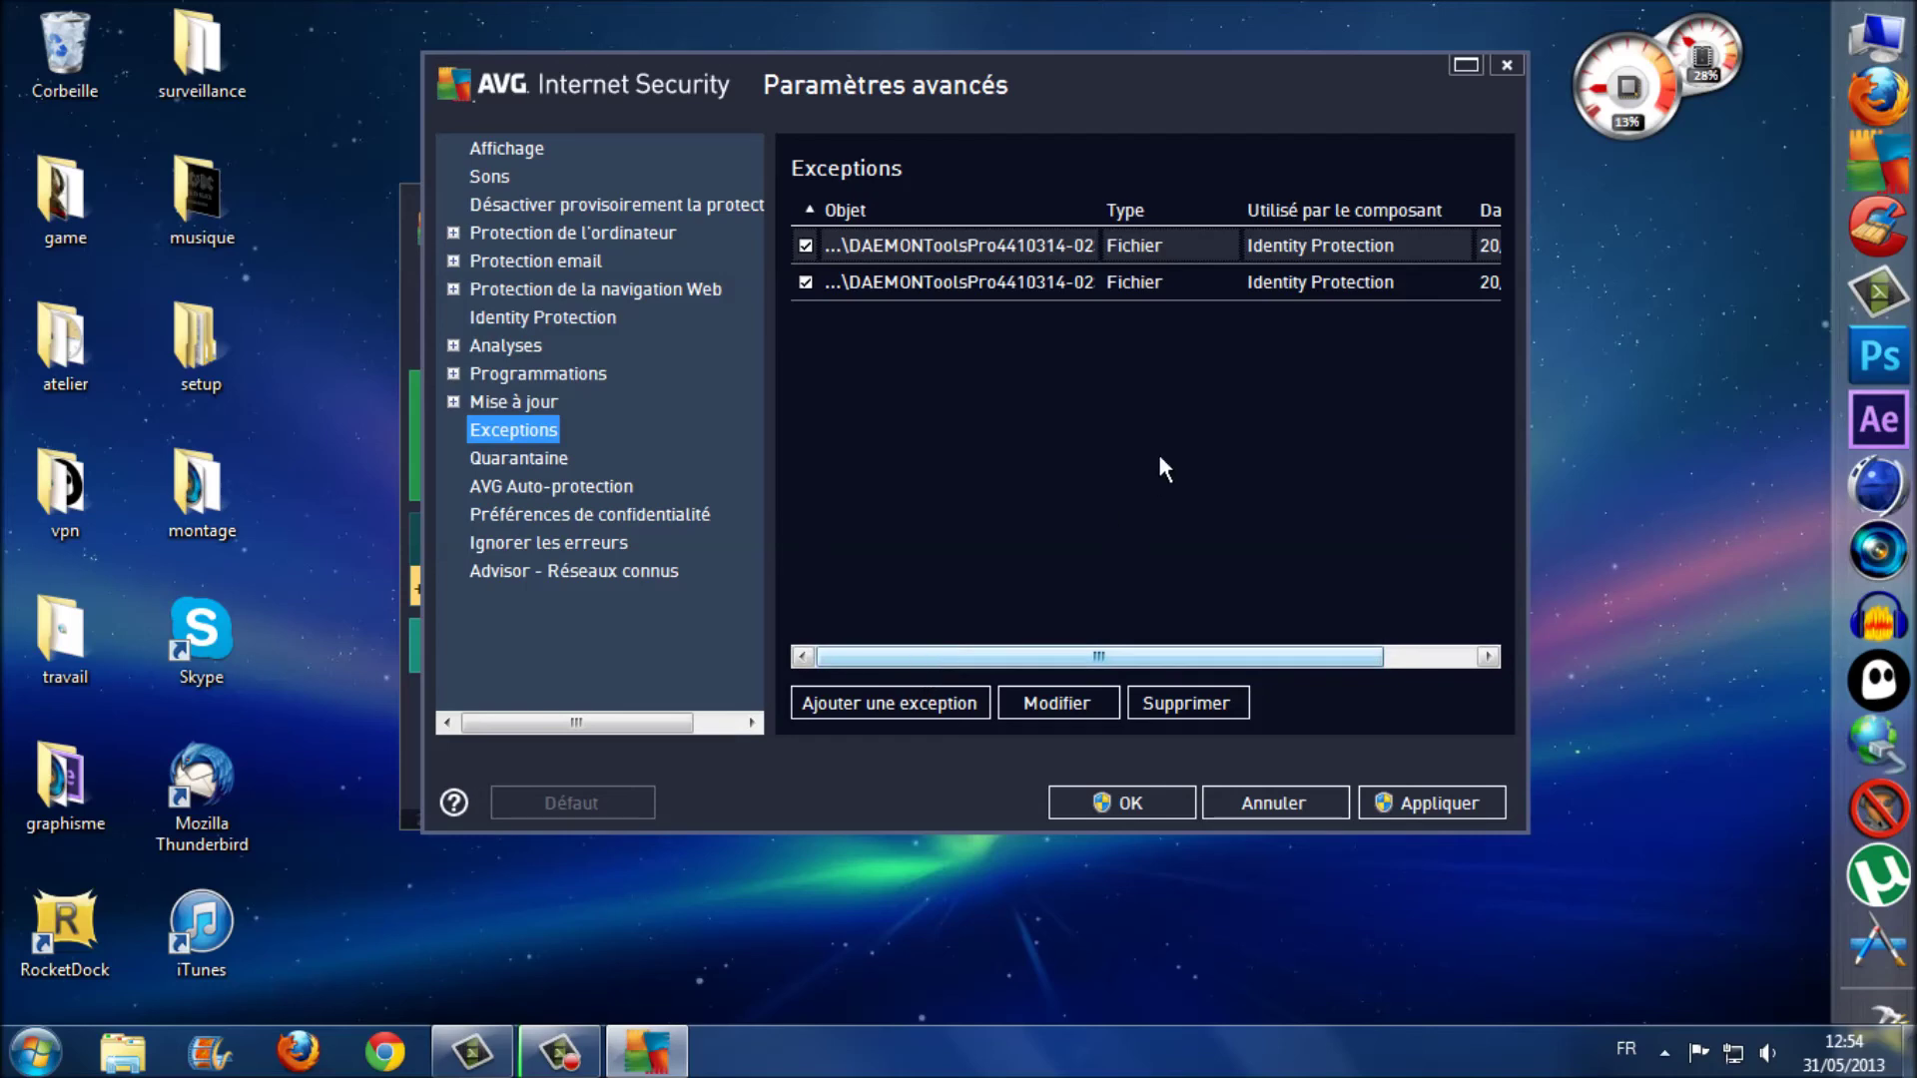
pyautogui.moveTo(1068, 656); pyautogui.dragTo(775, 699)
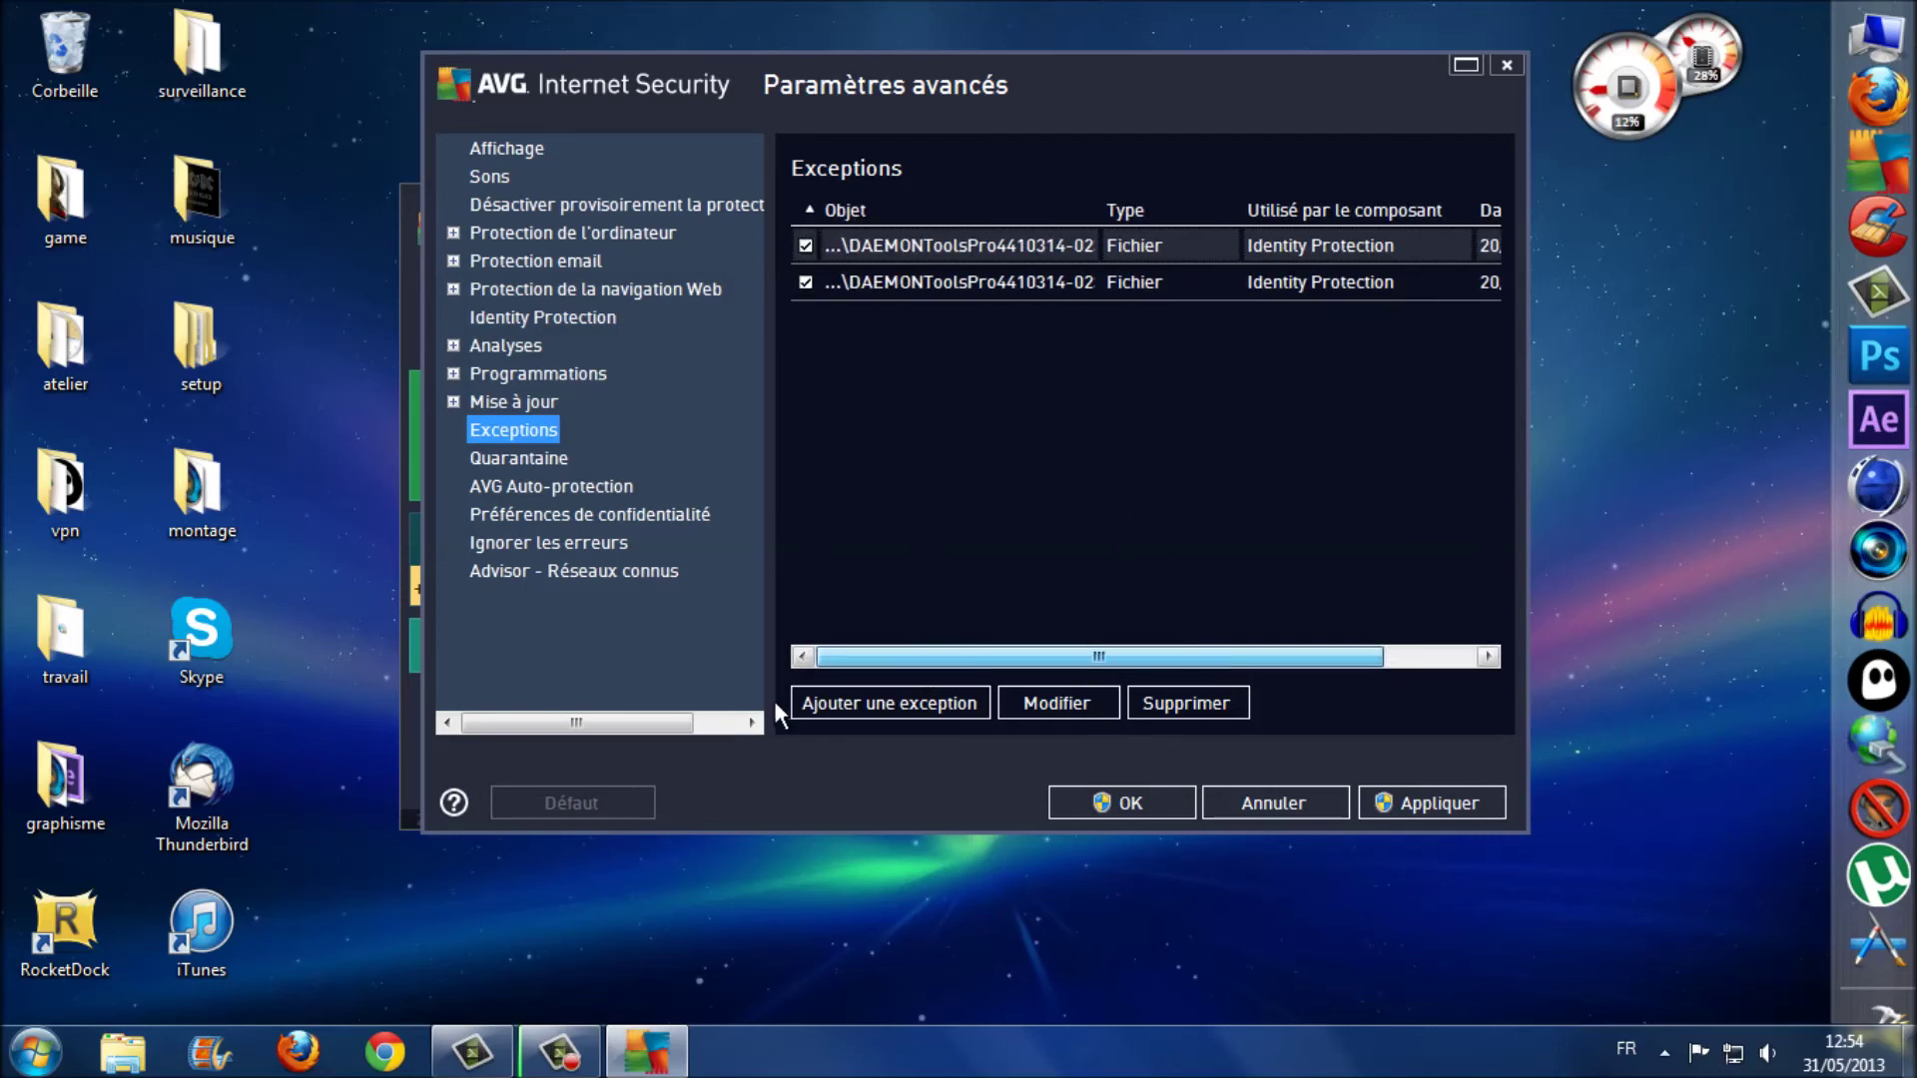
pyautogui.click(537, 455)
pyautogui.click(551, 409)
pyautogui.click(549, 429)
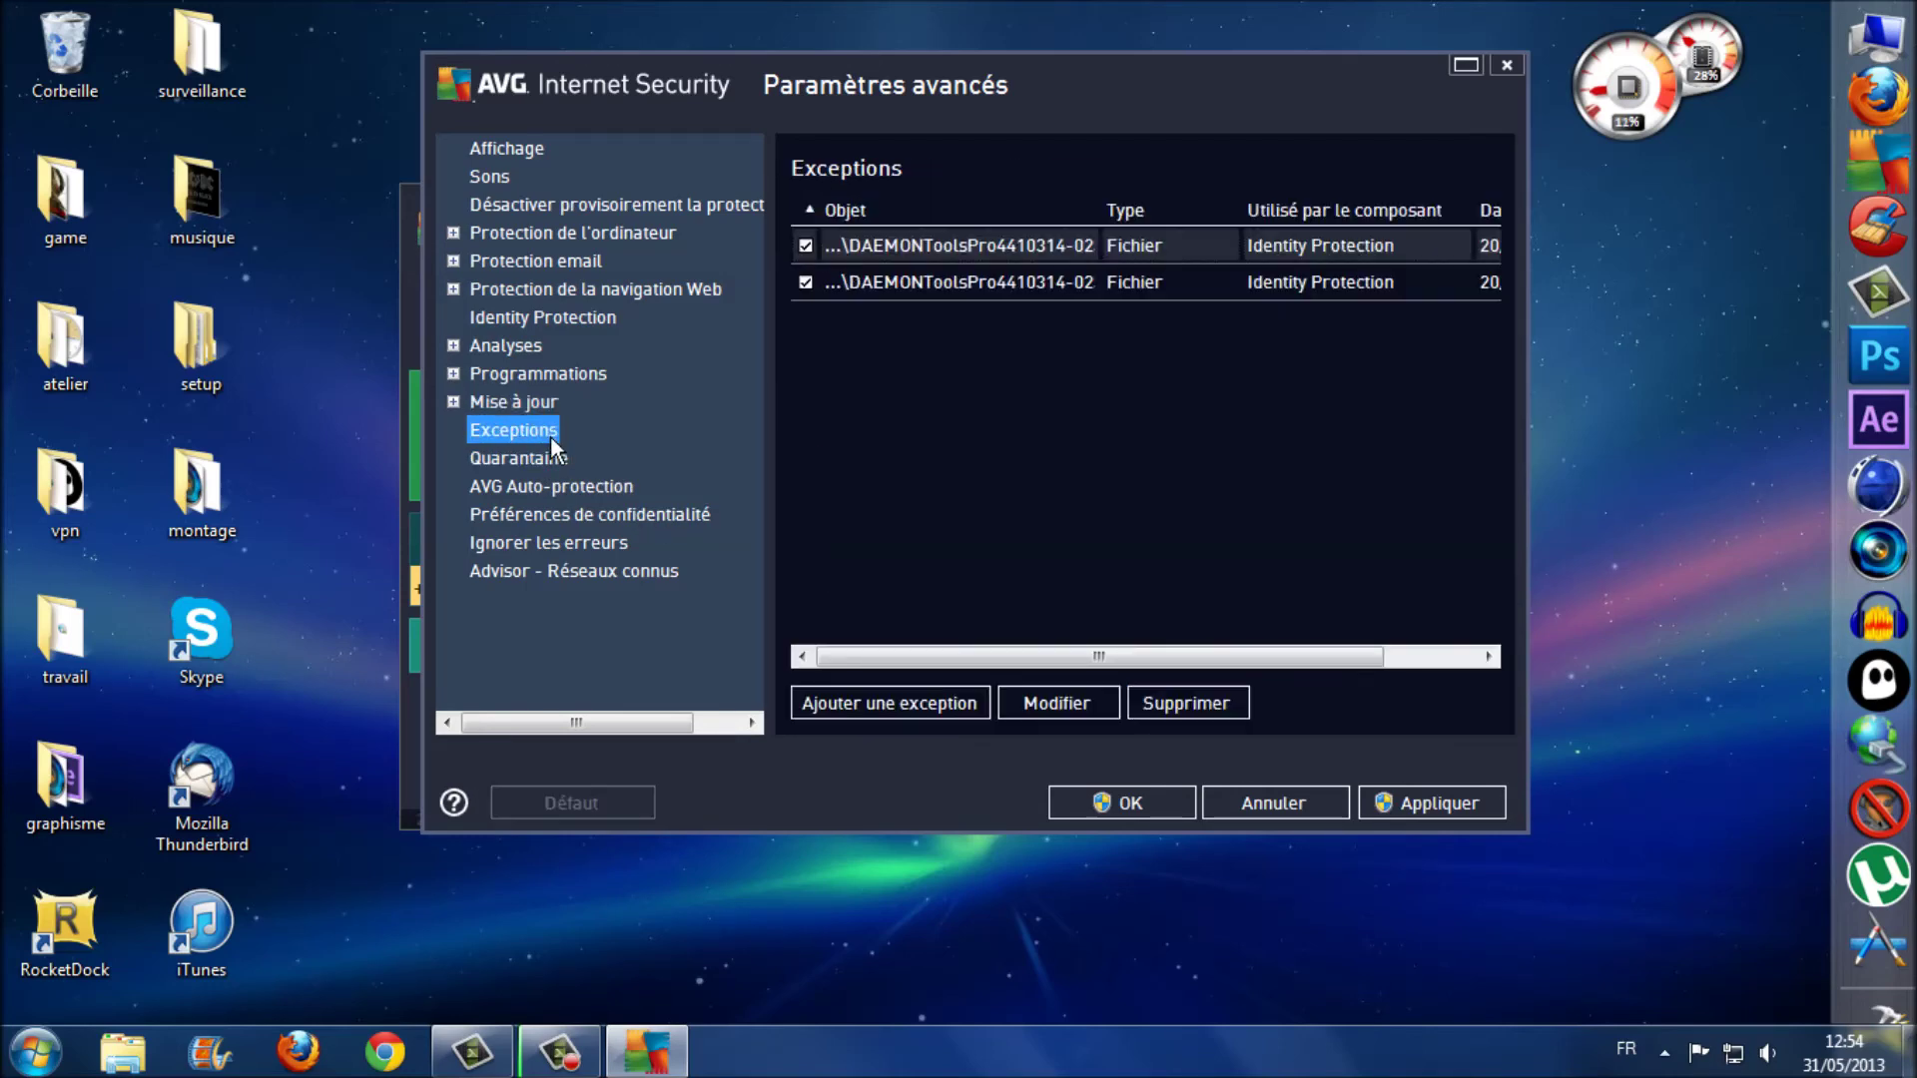
# Step: View the Quarantaine, AVG Auto-protection, Préférences de confidentialité, Ignorer les erreurs and Advisor - Réseaux connus settings in turn
pyautogui.click(547, 460)
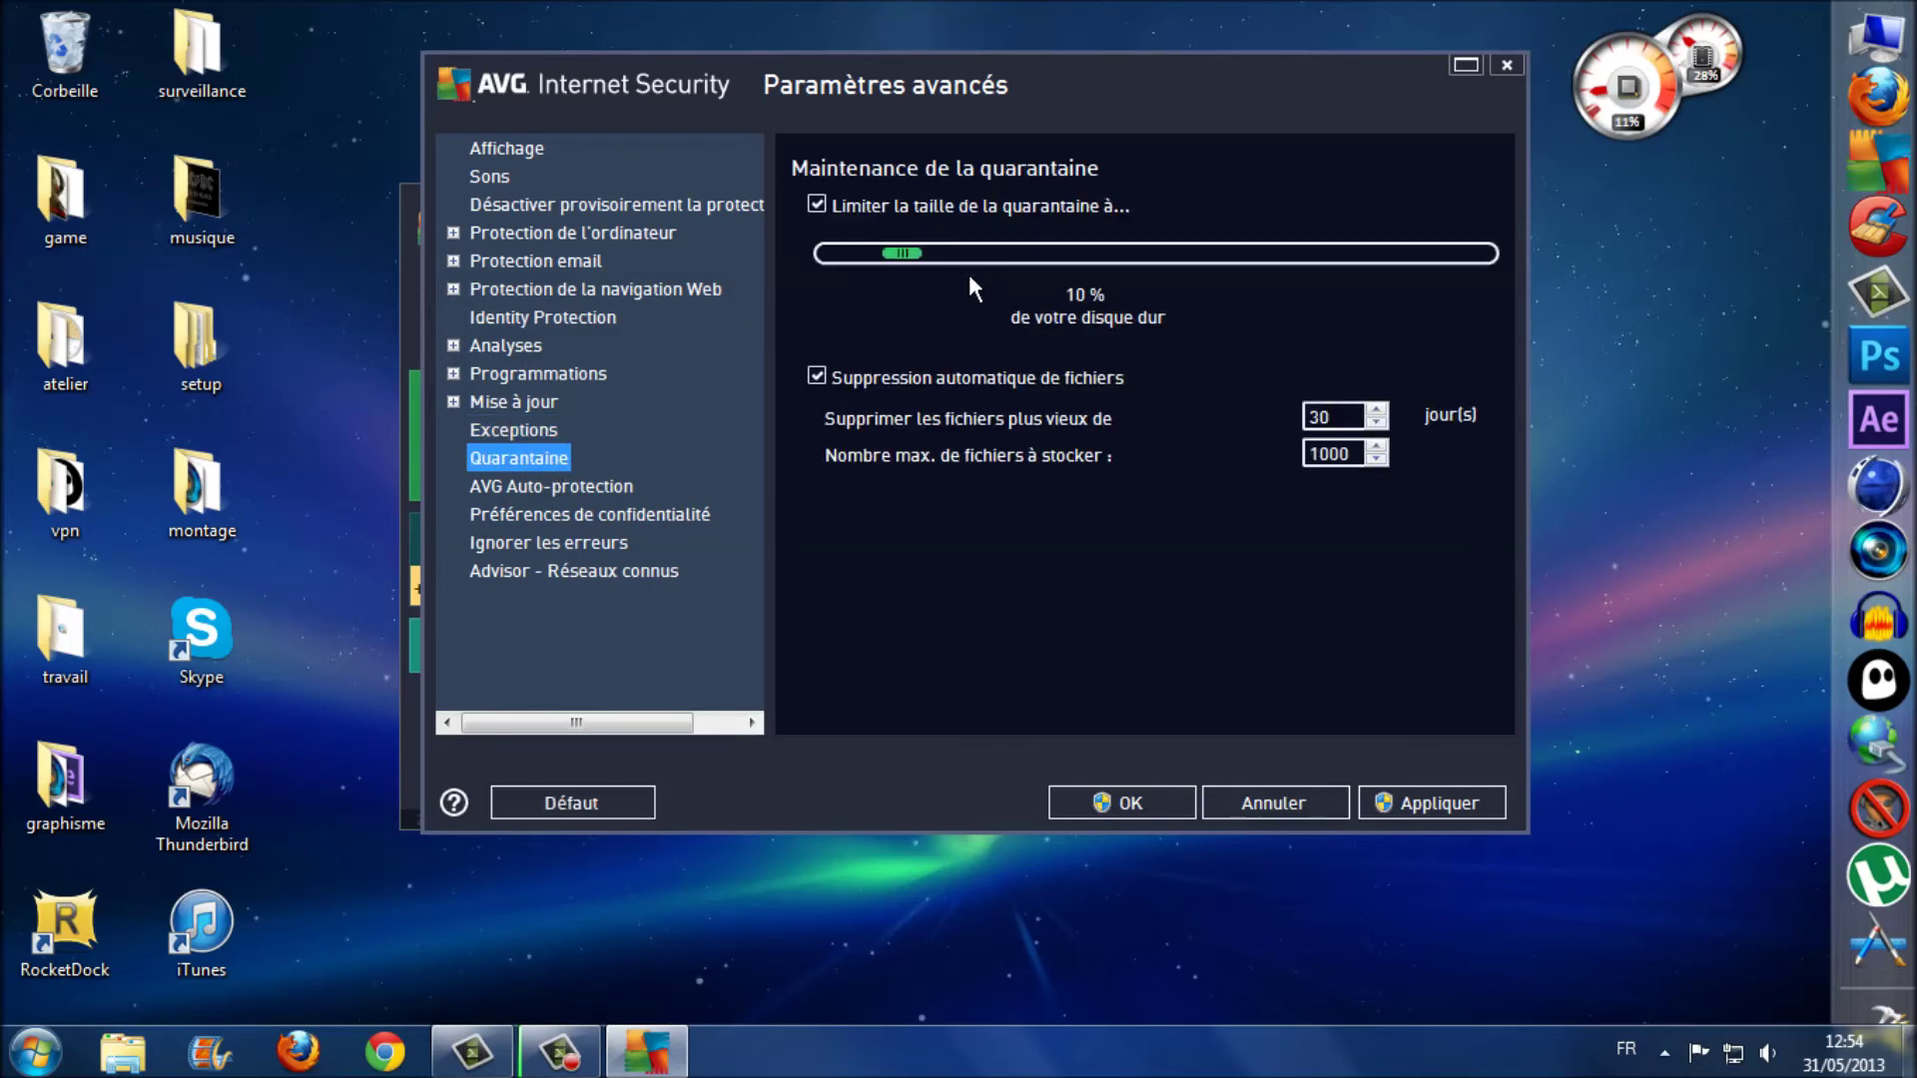
pyautogui.click(554, 488)
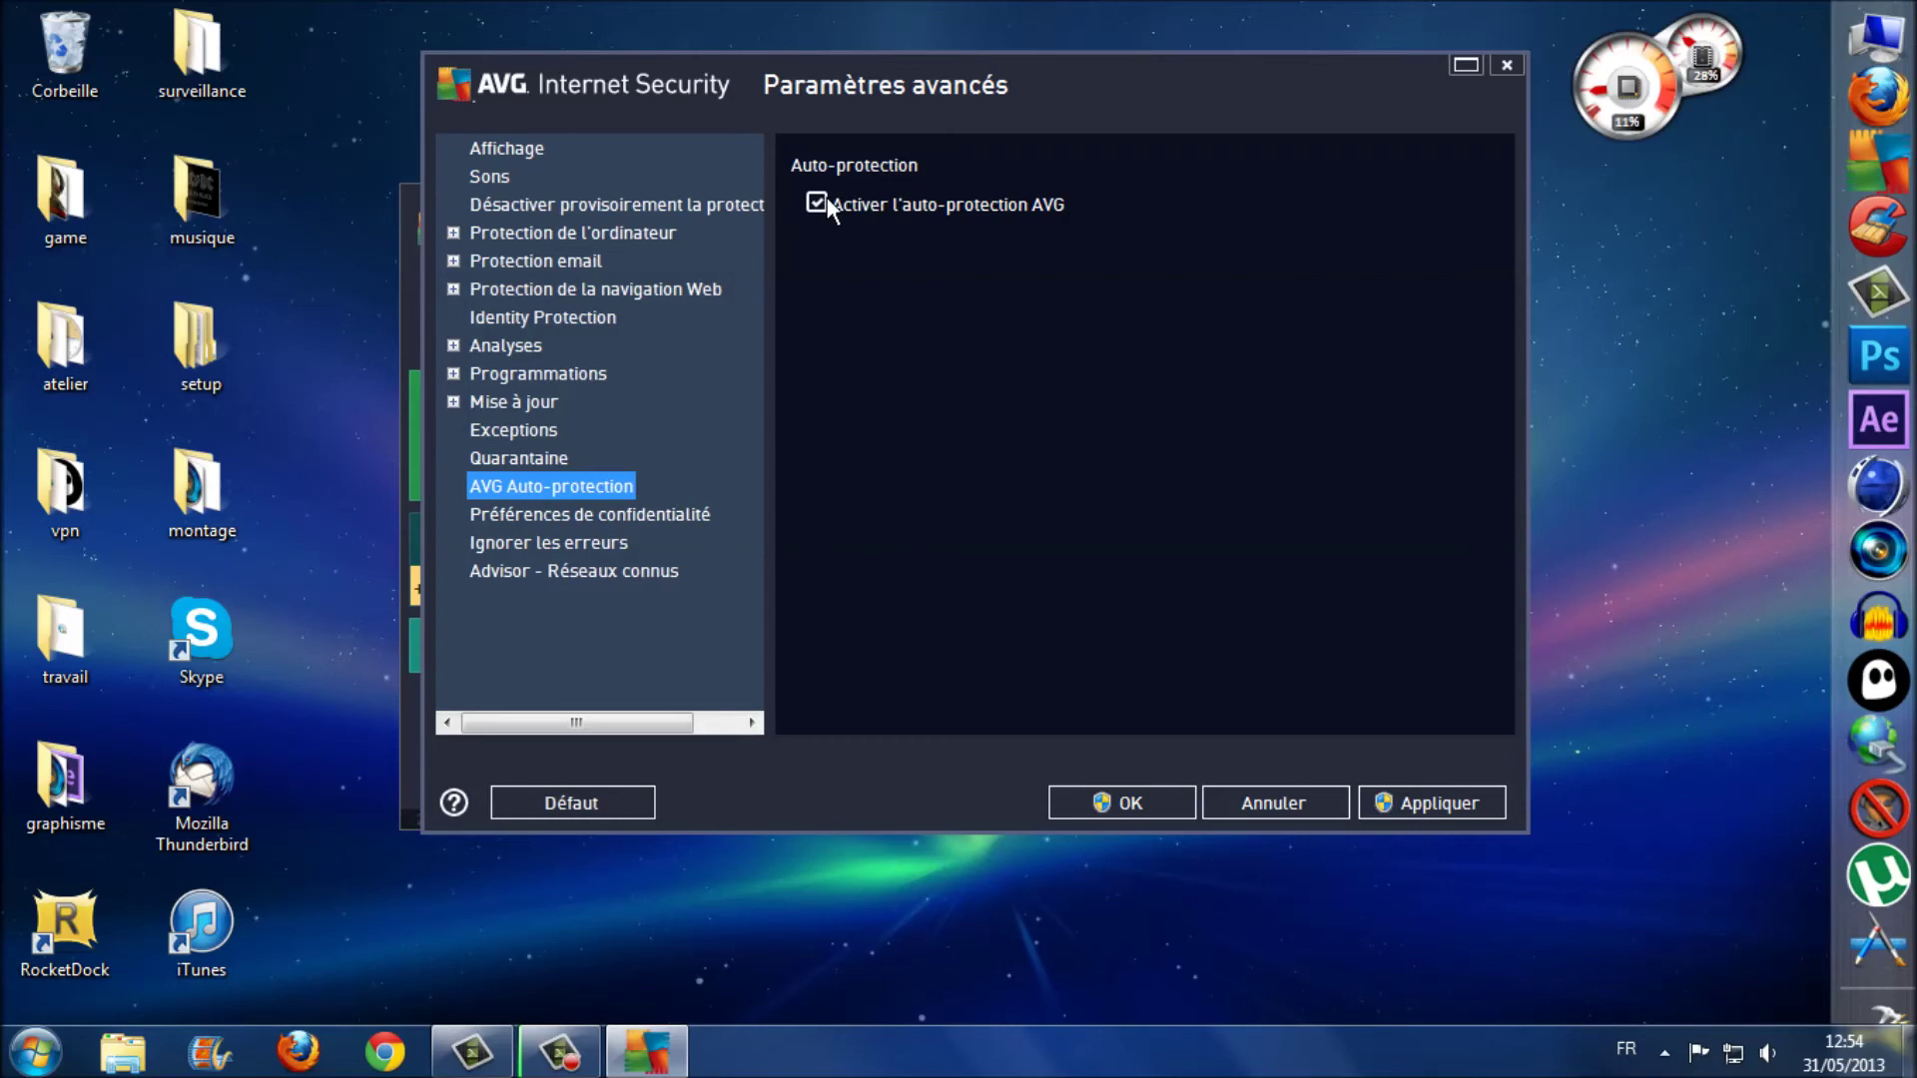
pyautogui.click(596, 515)
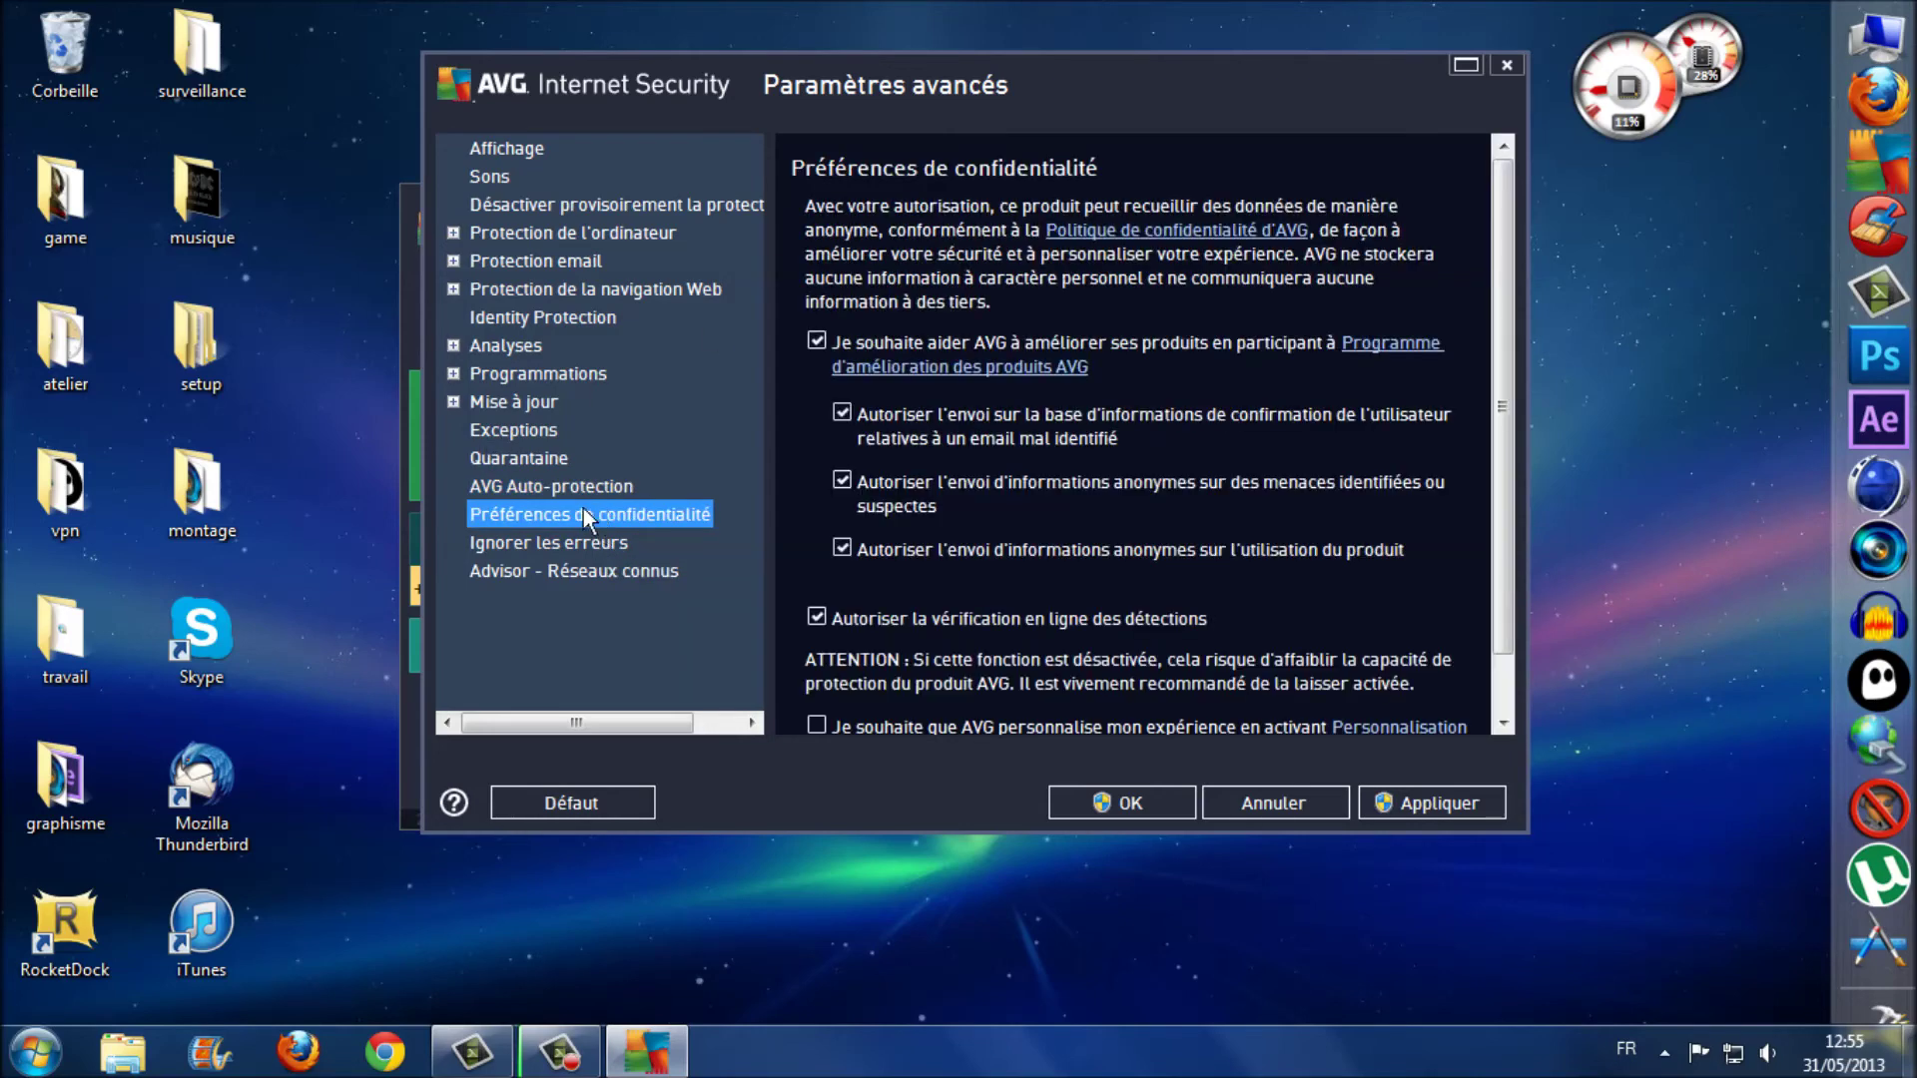
pyautogui.click(560, 540)
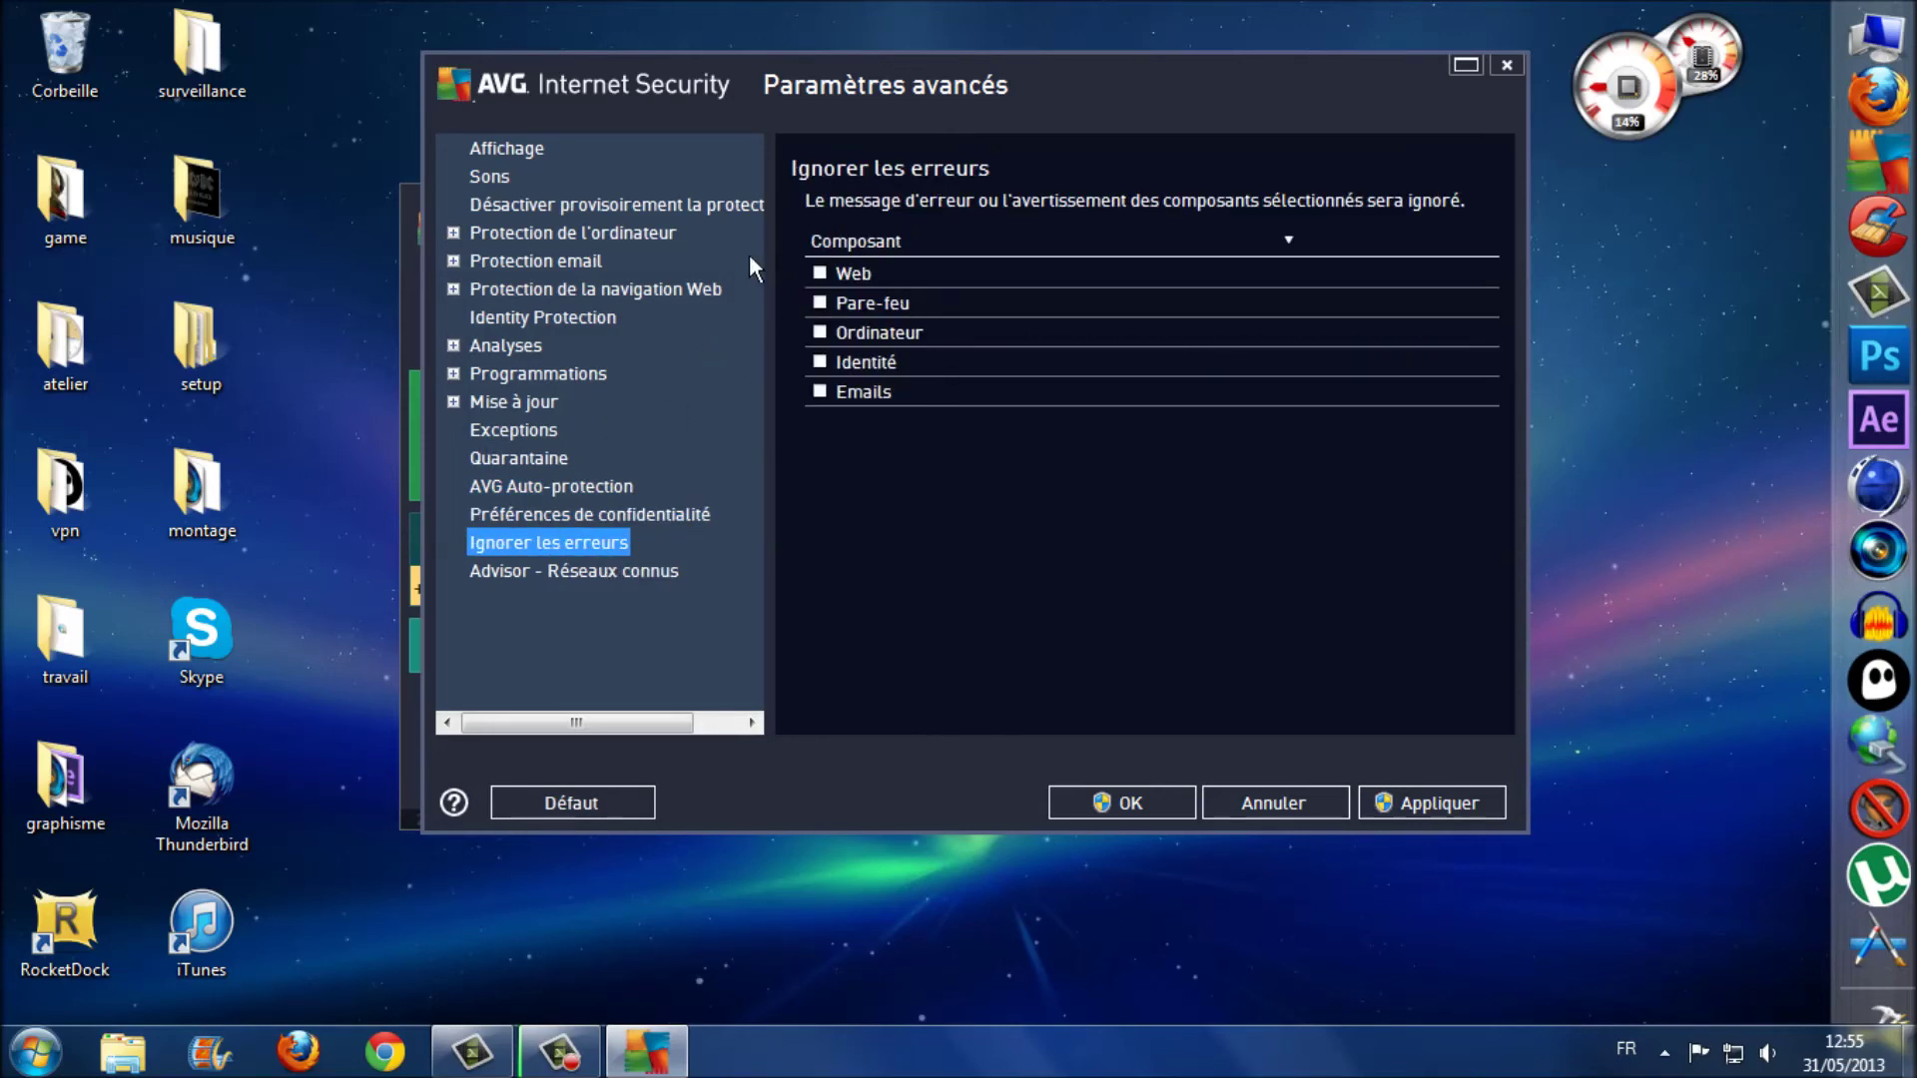
pyautogui.click(604, 568)
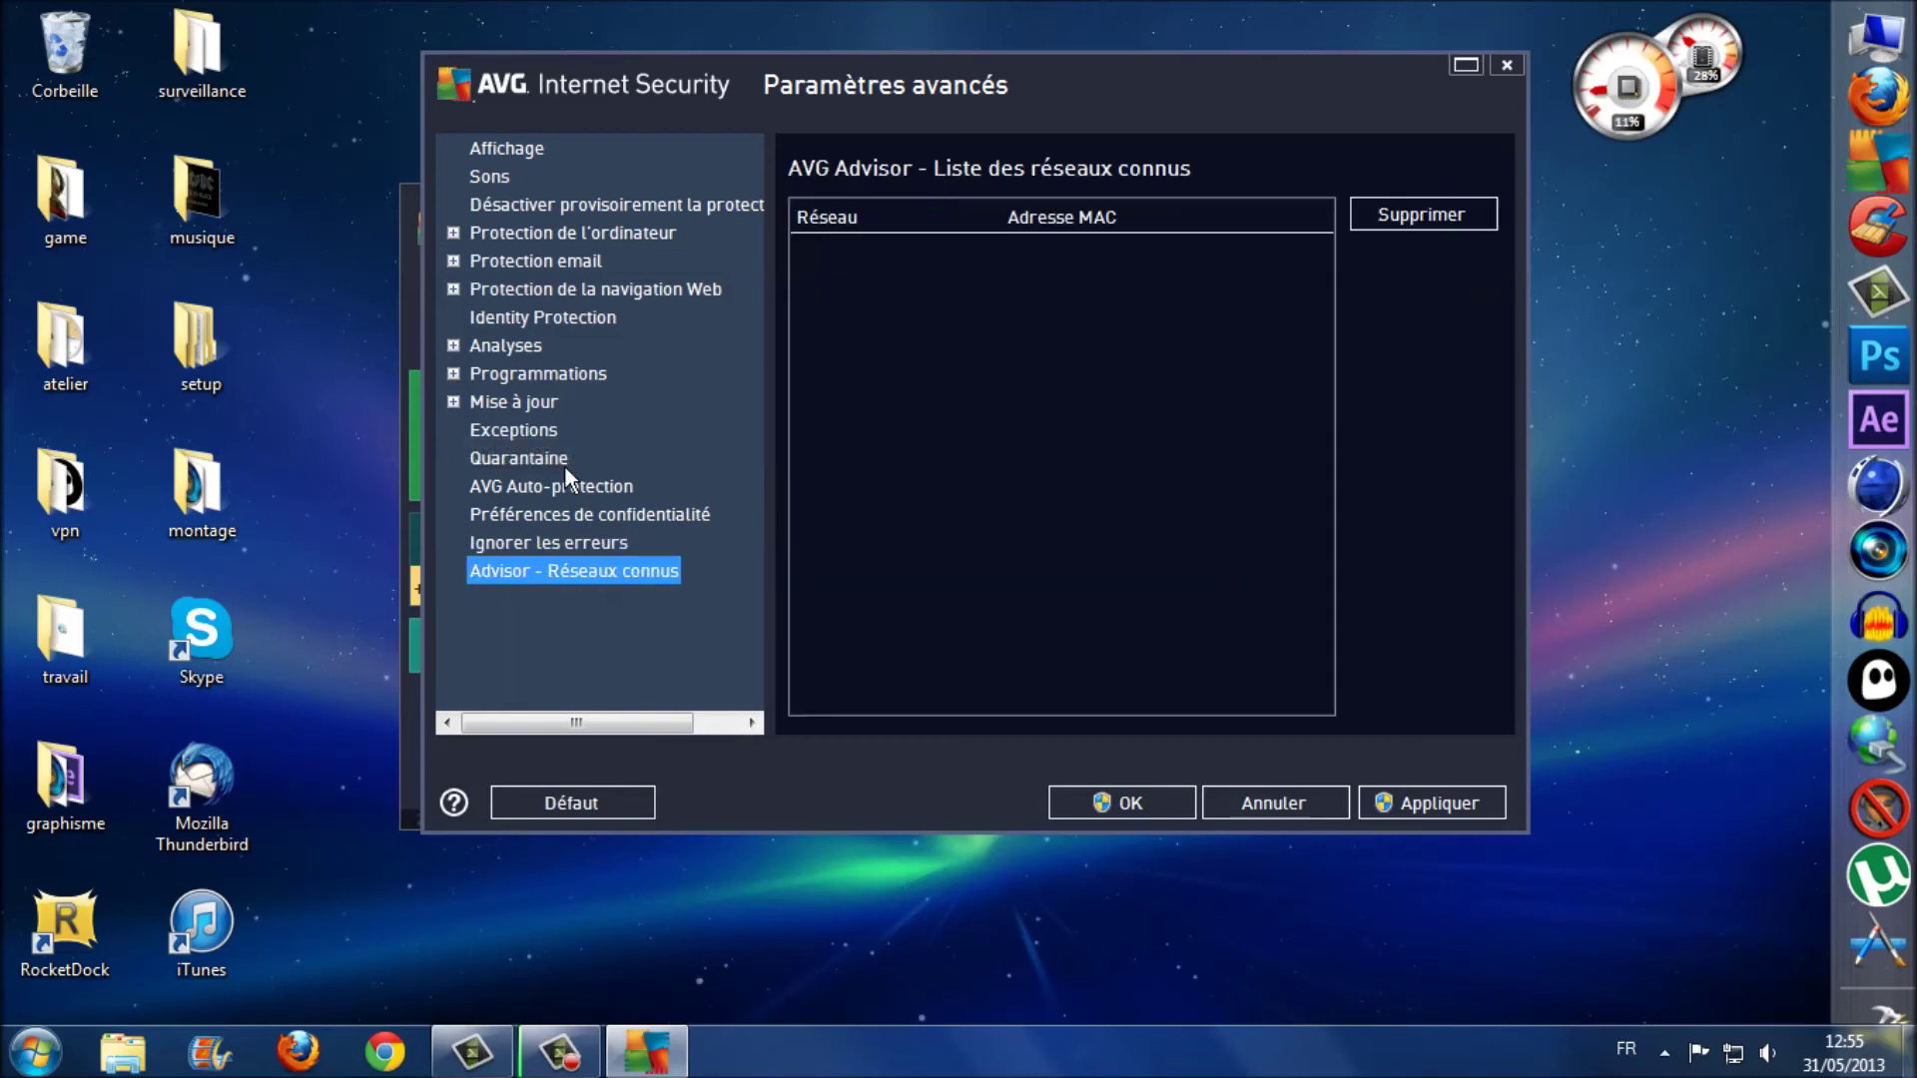
# Step: Return to the Exceptions page, accept the advanced settings and close the main AVG window
pyautogui.click(536, 433)
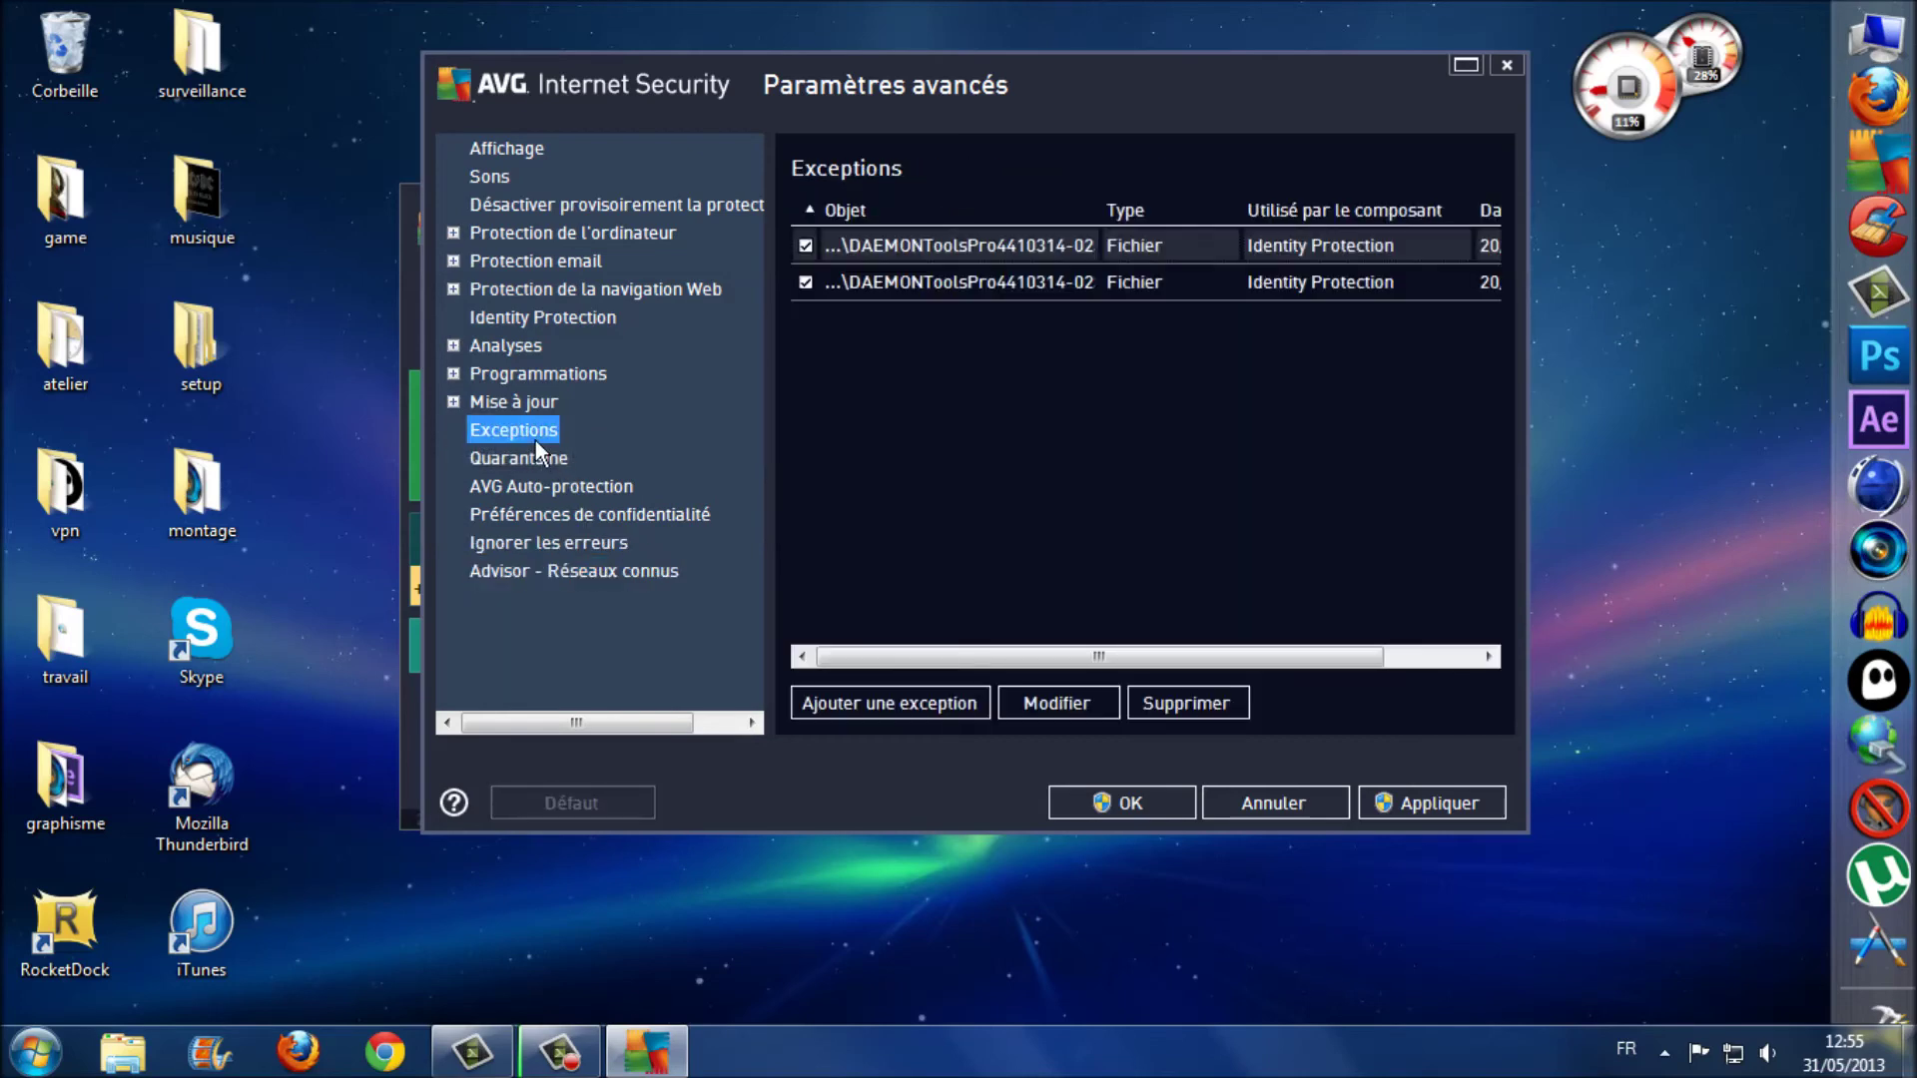
pyautogui.click(1124, 803)
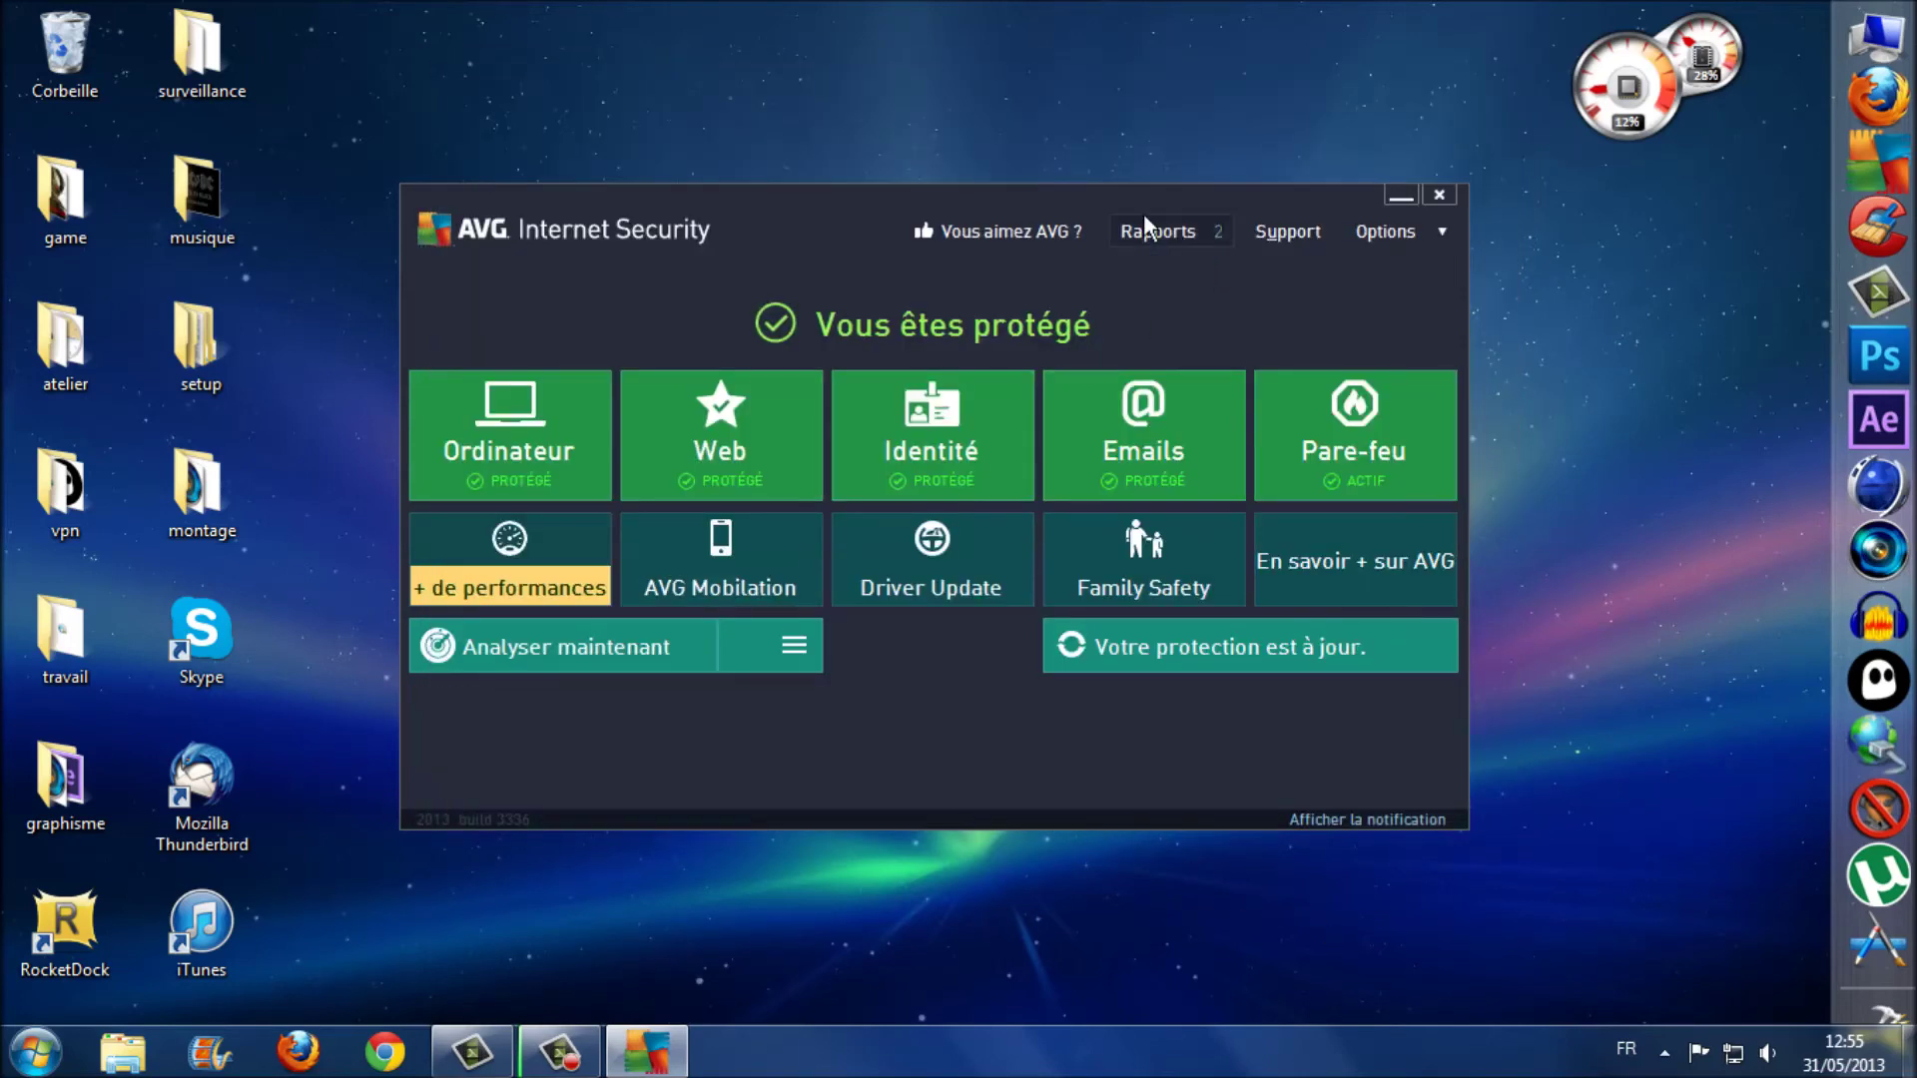
pyautogui.click(1439, 196)
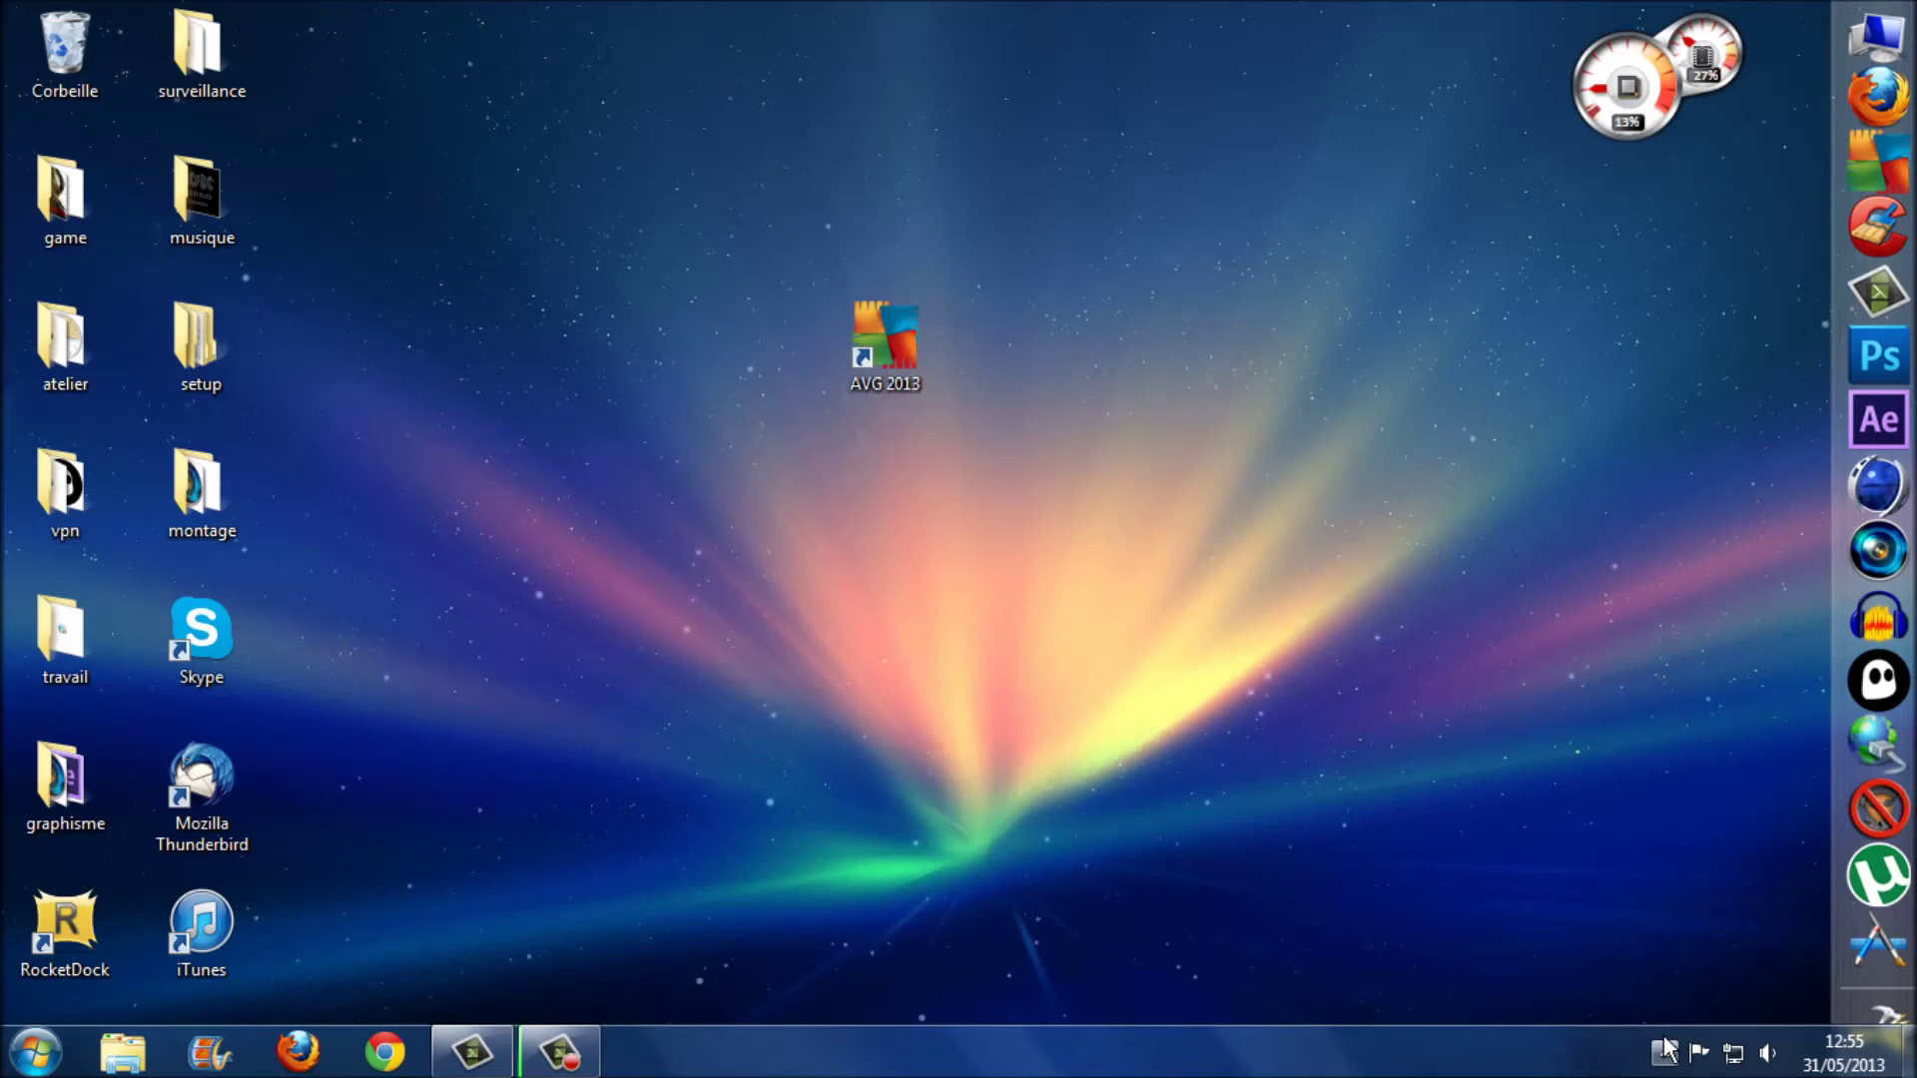
# Step: Show the hidden notification icons, then view the Quick Tune performance component in AVG and close its window
pyautogui.click(1663, 1051)
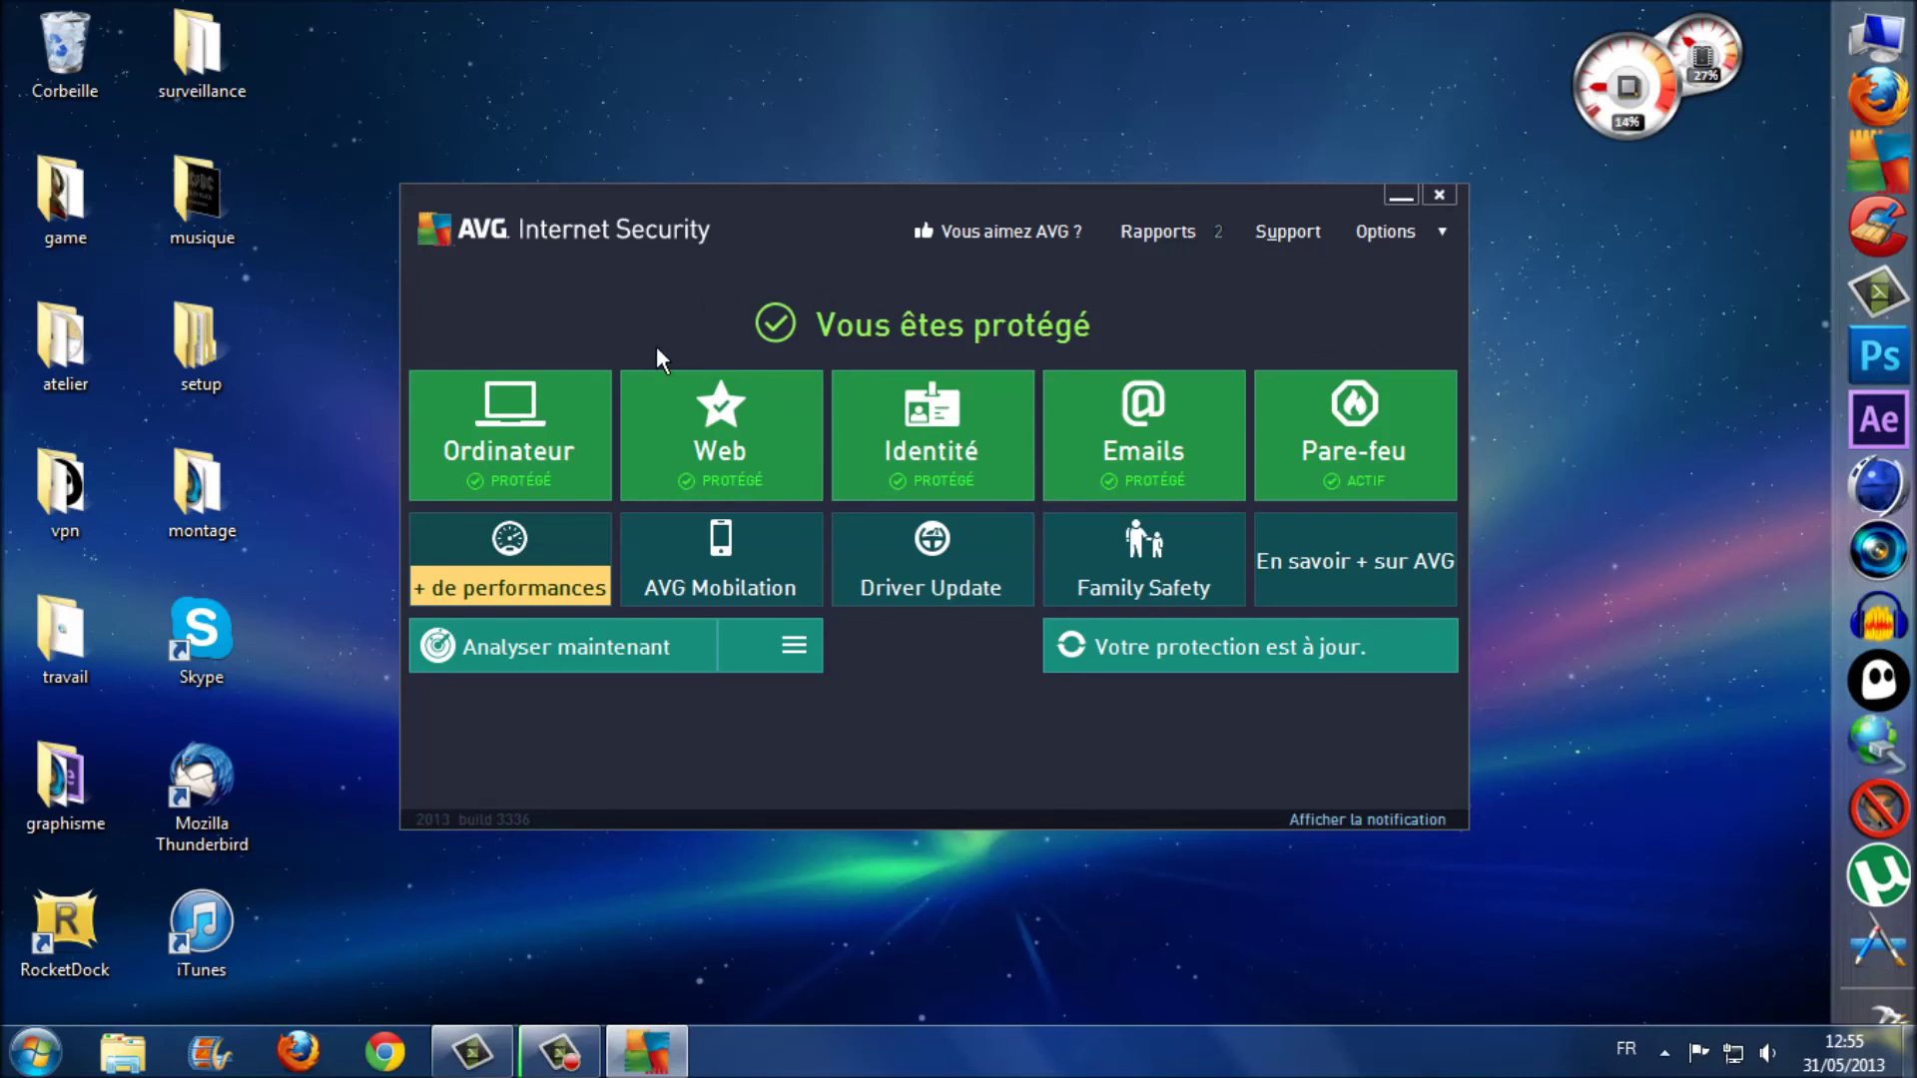
pyautogui.click(575, 536)
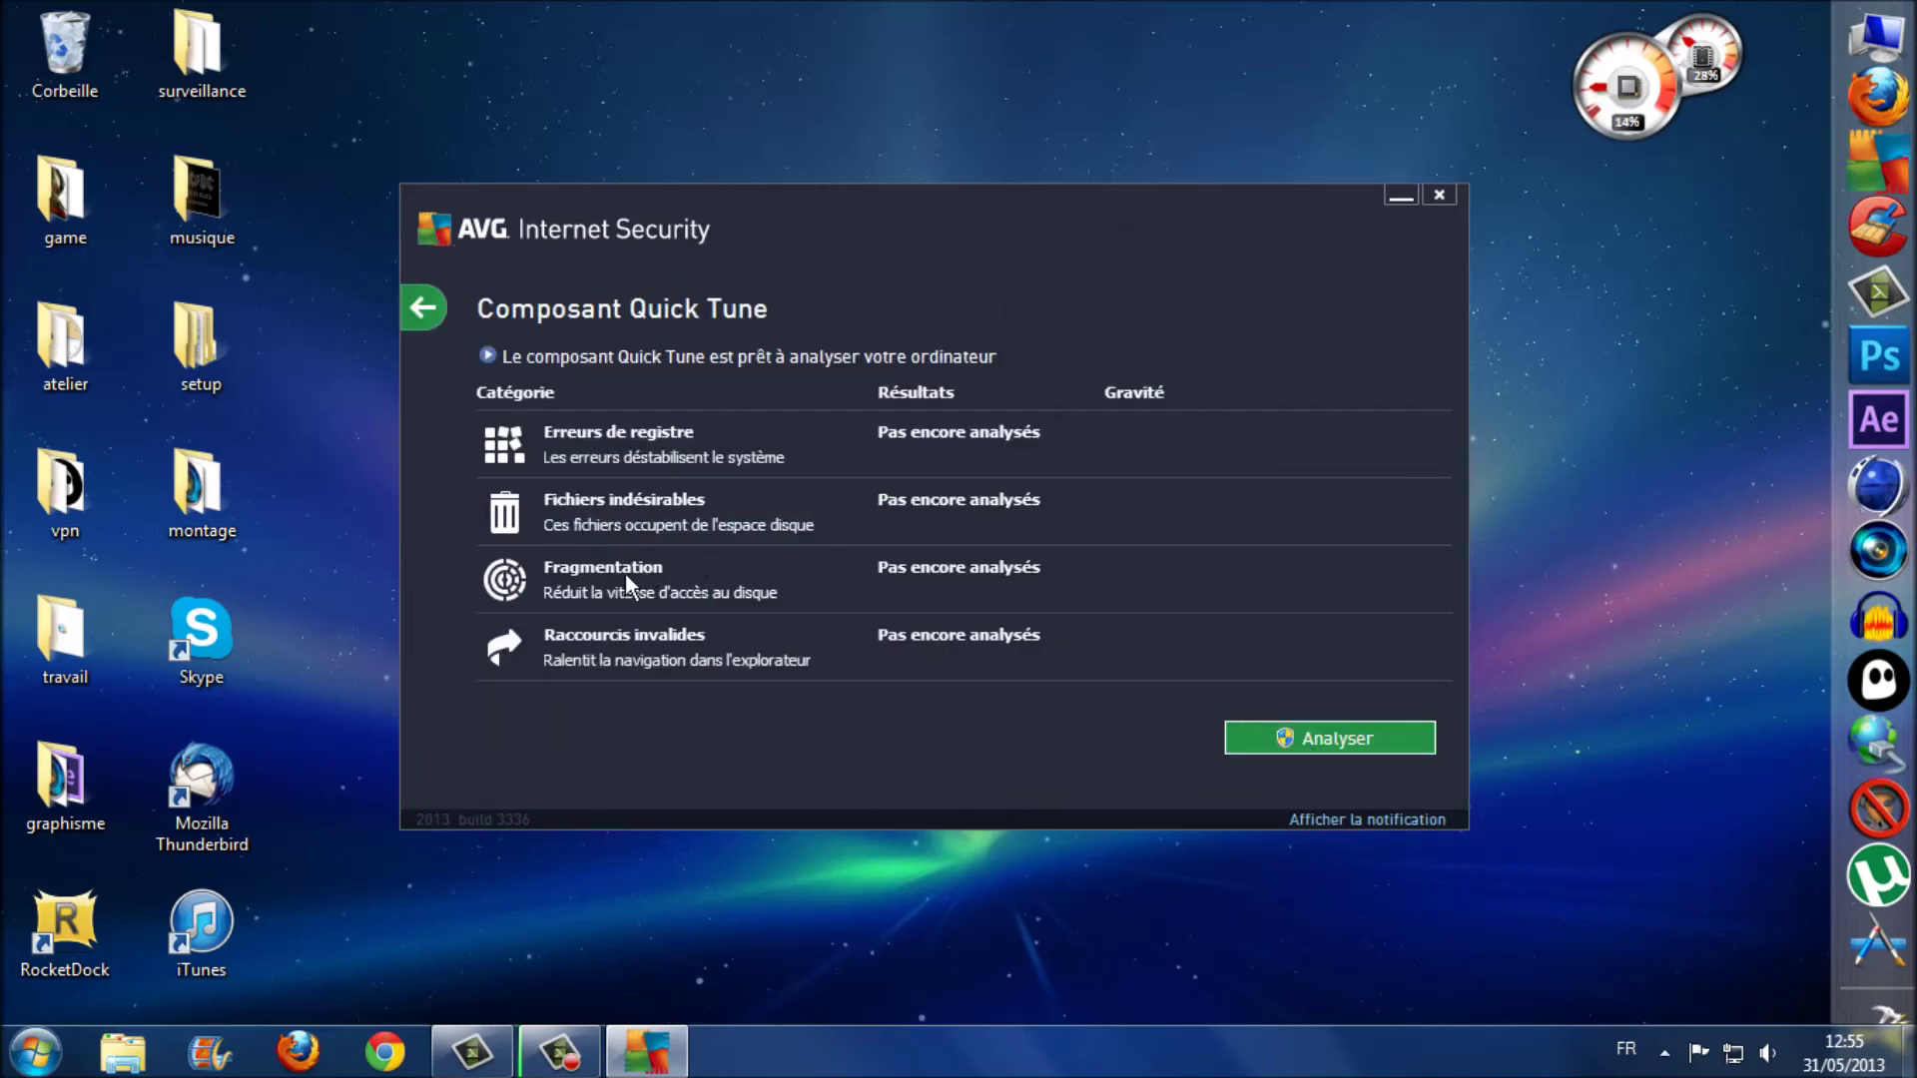
pyautogui.click(1438, 193)
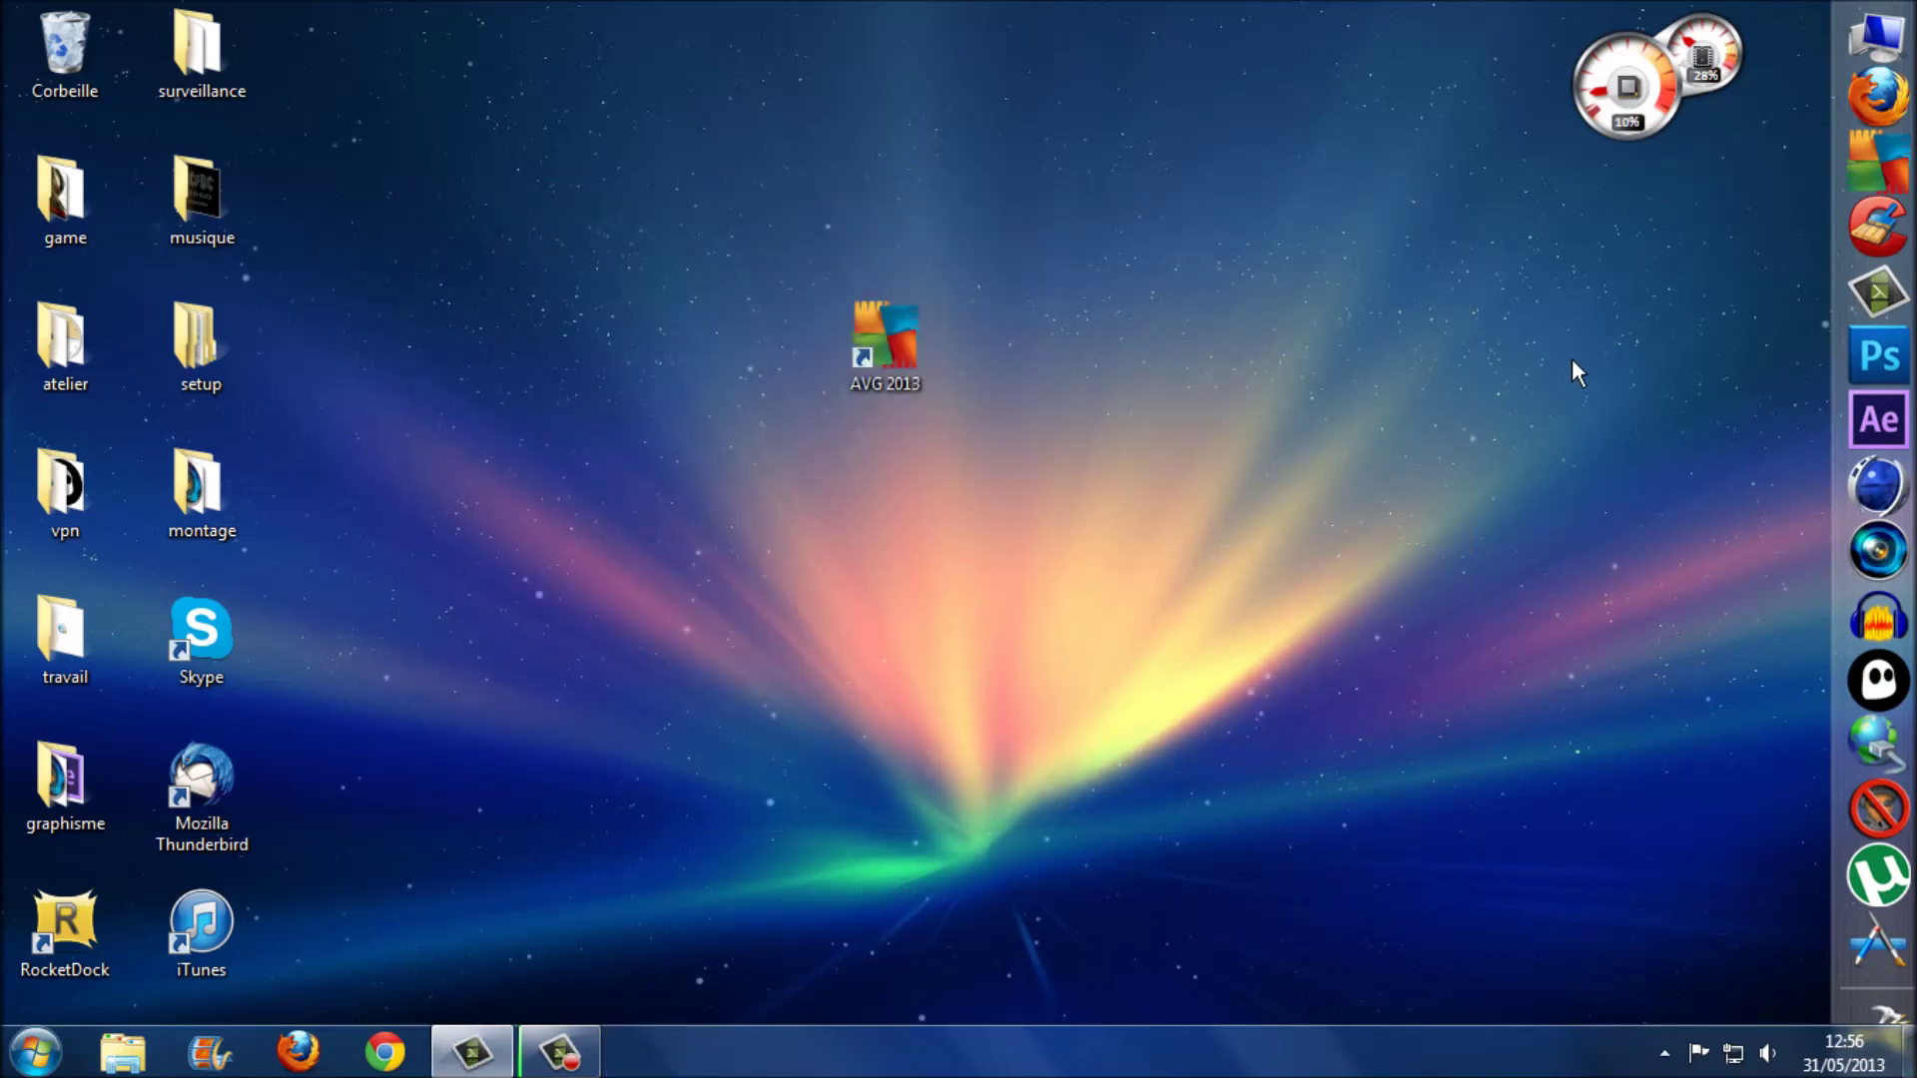